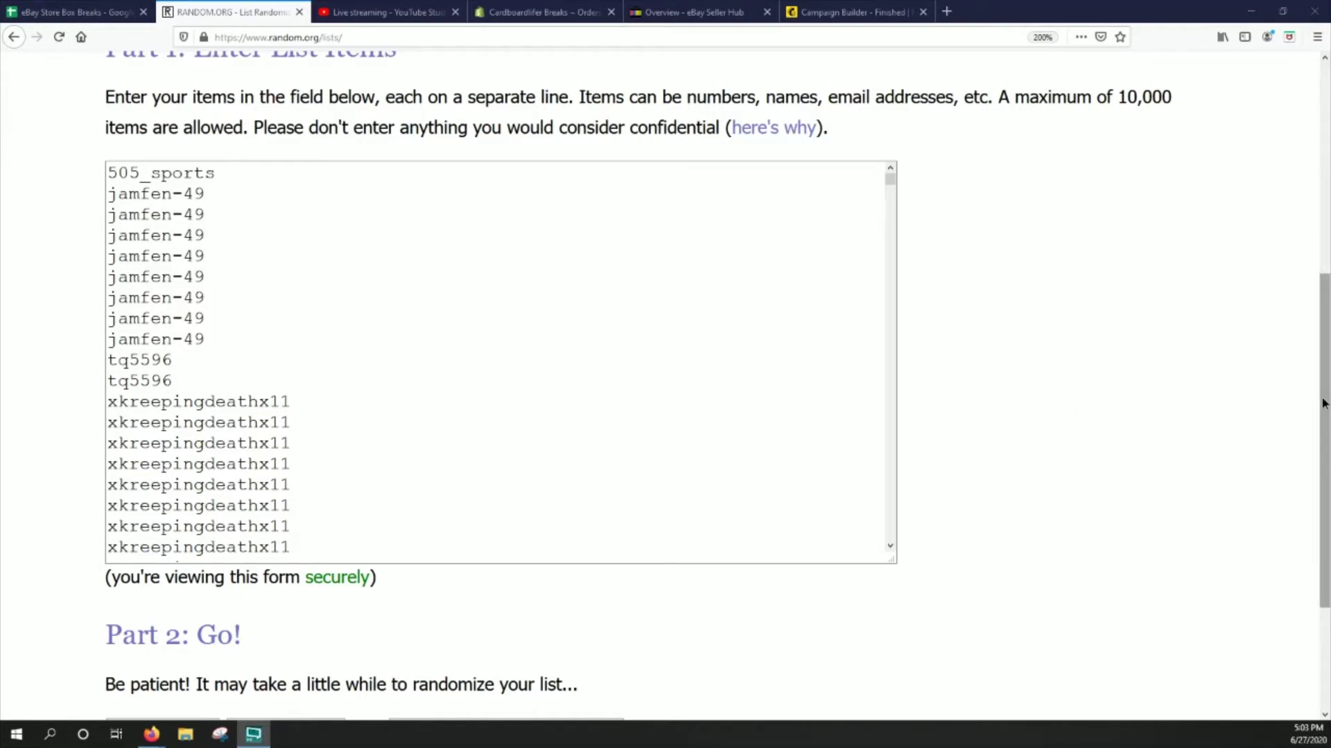
Step: Randomize the 700 buyer names, reshuffle them several more times, and select the final list
{"action": "left_click_drag", "start_coordinate": [1322, 403], "coordinate": [1322, 364]}
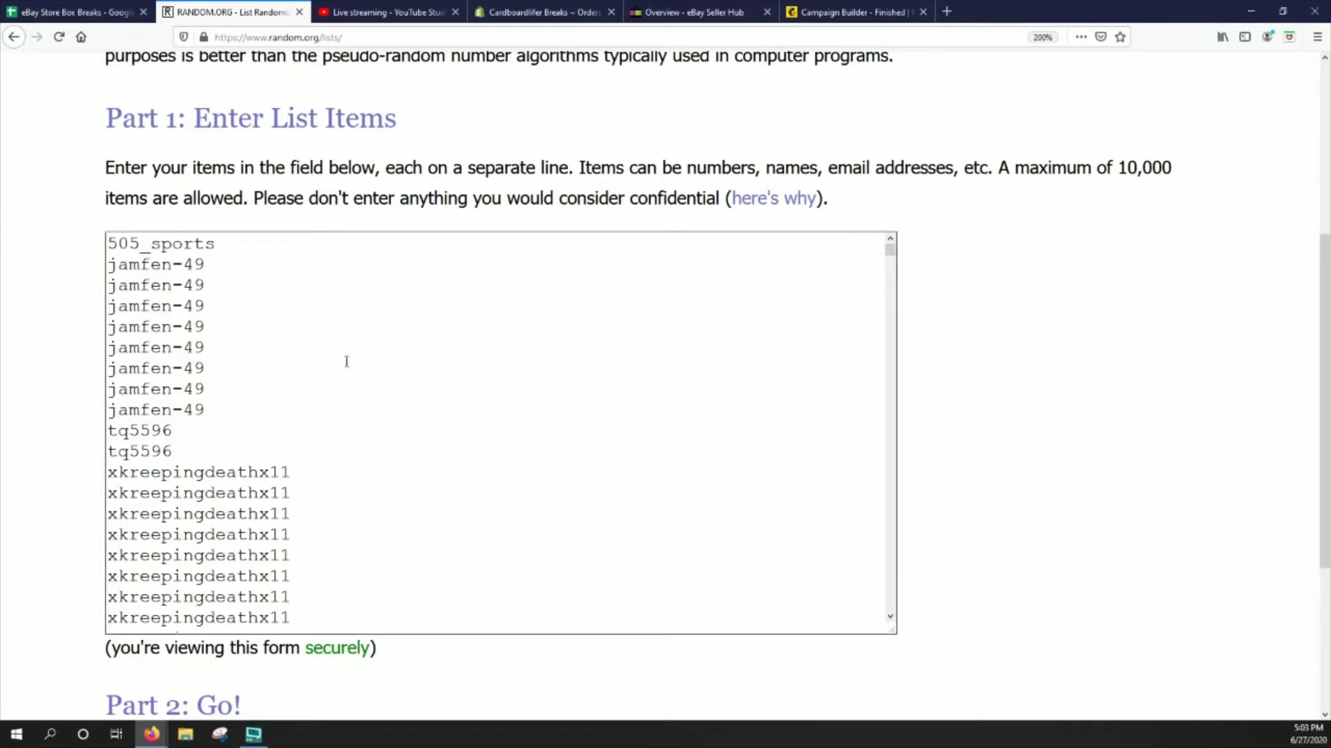
{"action": "scroll", "coordinate": [54, 375], "scroll_direction": "down", "scroll_amount": 3}
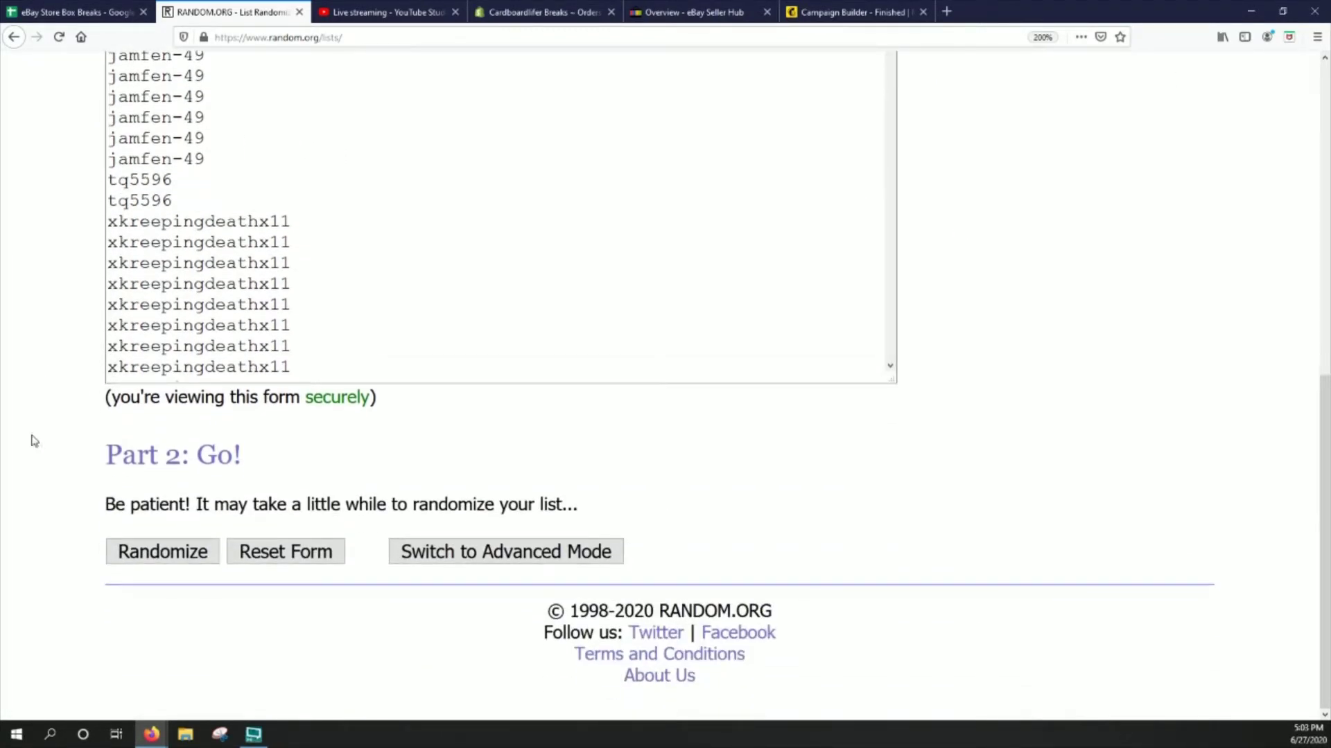
{"action": "left_click", "coordinate": [143, 560]}
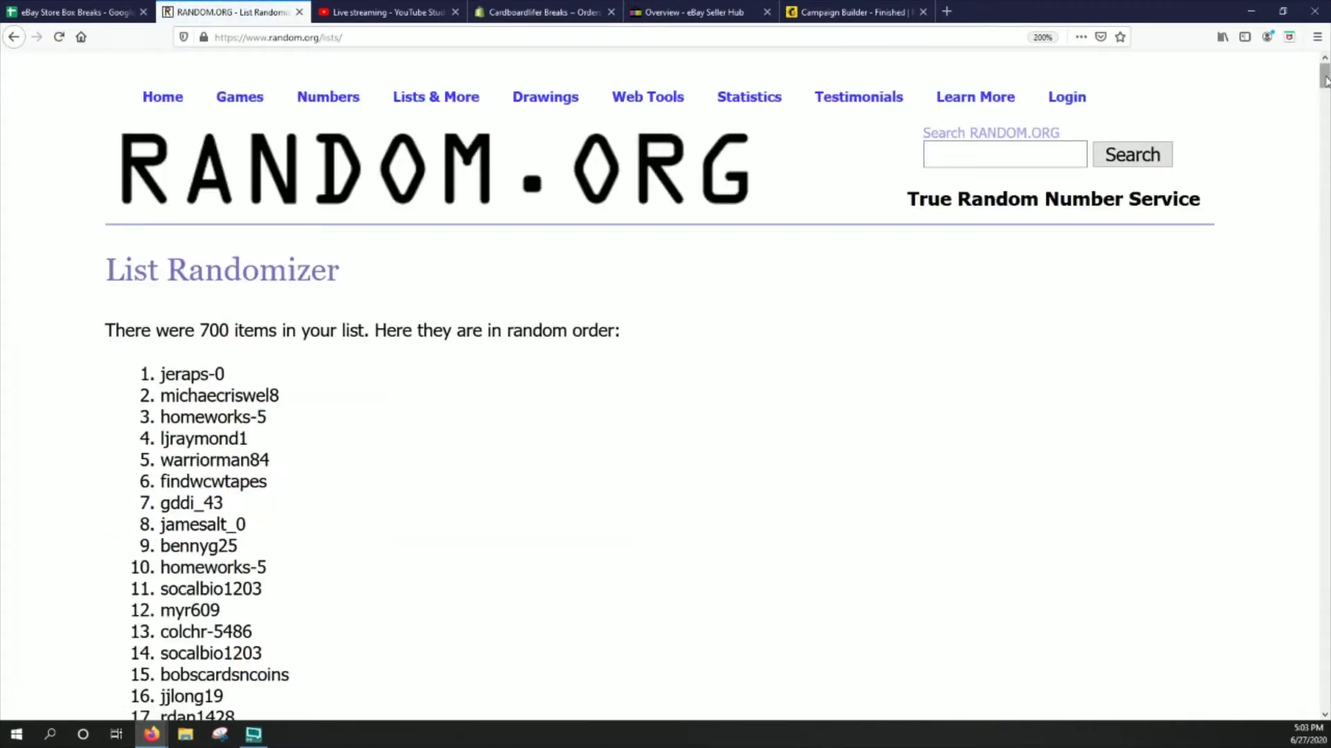
{"action": "left_click_drag", "start_coordinate": [1324, 77], "coordinate": [1324, 697]}
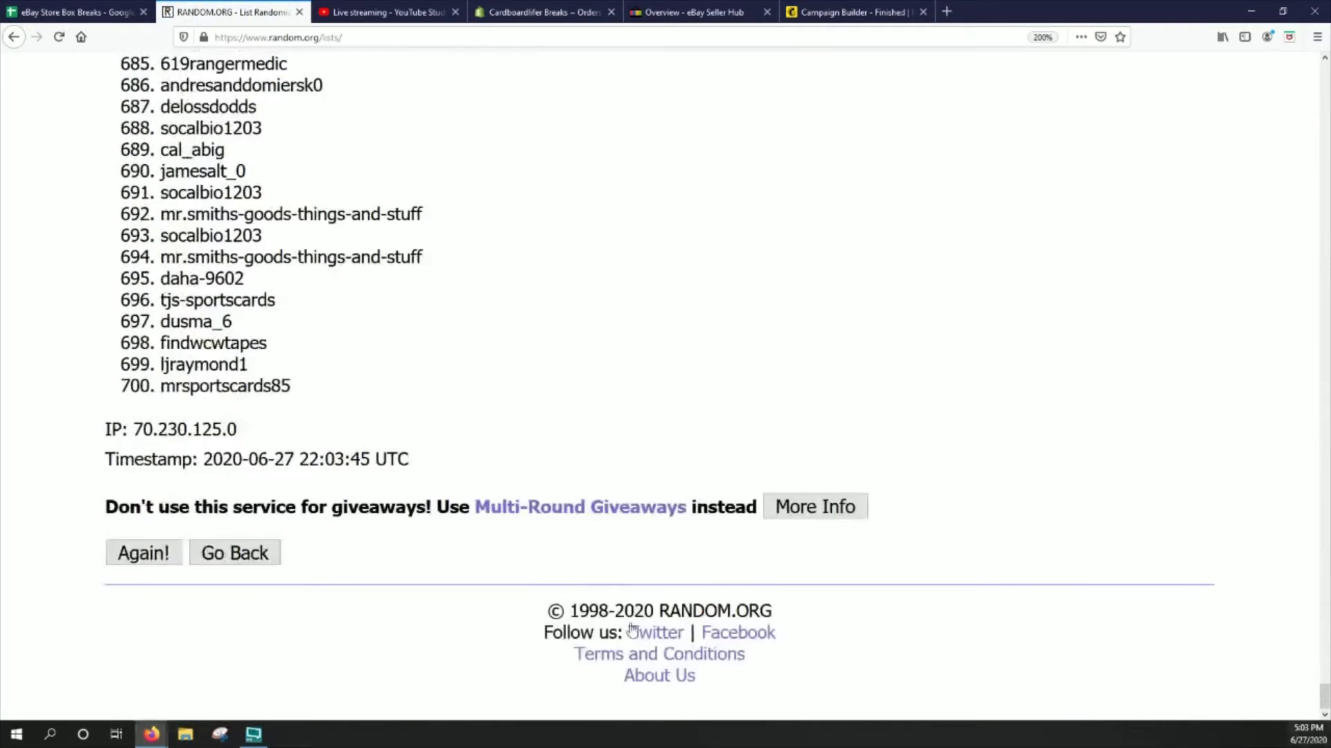
{"action": "left_click", "coordinate": [143, 552]}
{"action": "left_click_drag", "start_coordinate": [1324, 86], "coordinate": [1324, 696]}
{"action": "left_click", "coordinate": [144, 553]}
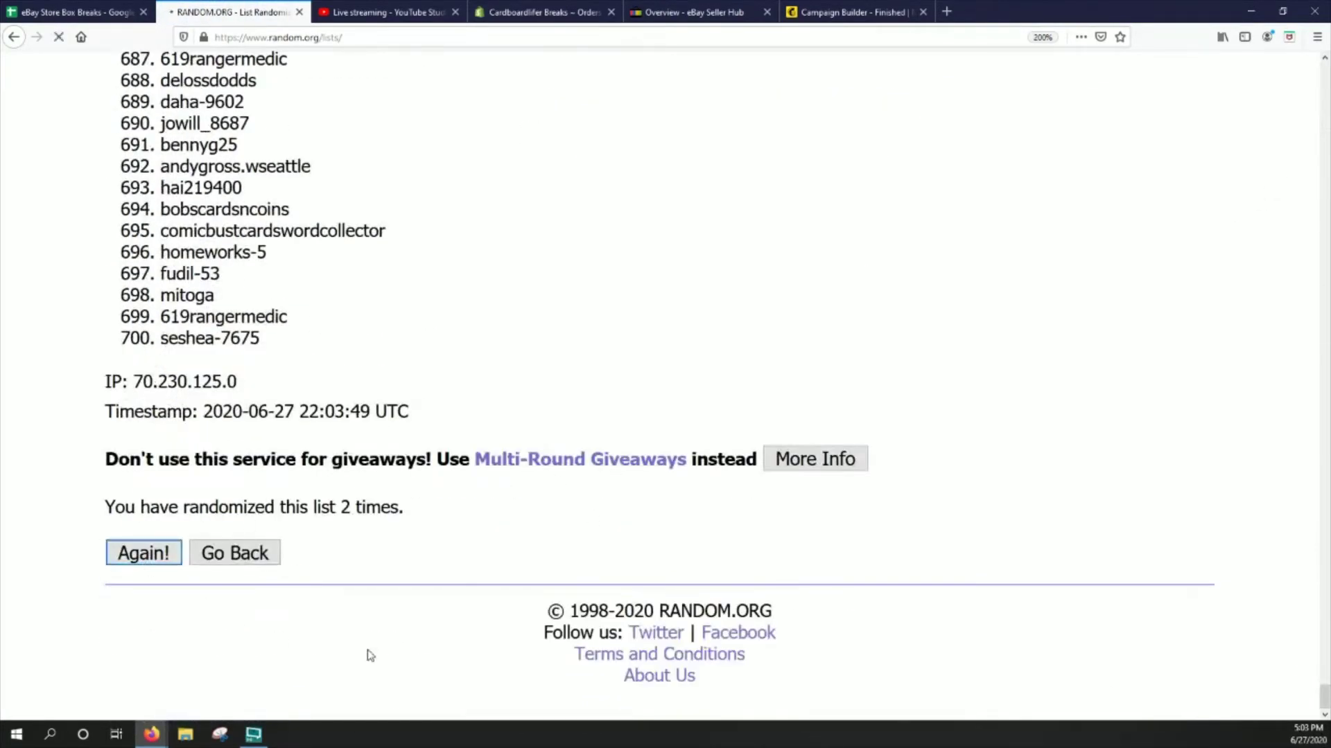
{"action": "left_click_drag", "start_coordinate": [1324, 77], "coordinate": [1324, 696]}
{"action": "left_click", "coordinate": [137, 555]}
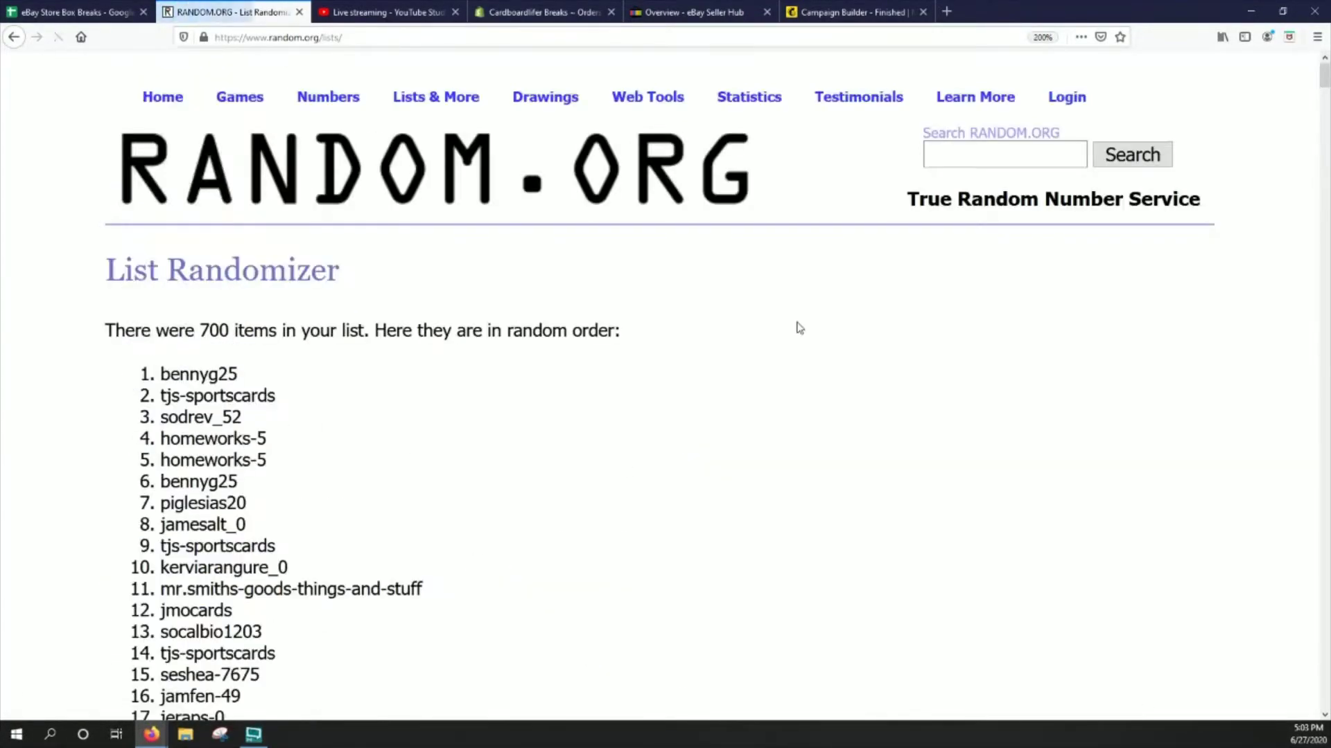
{"action": "left_click_drag", "start_coordinate": [1324, 90], "coordinate": [1324, 697]}
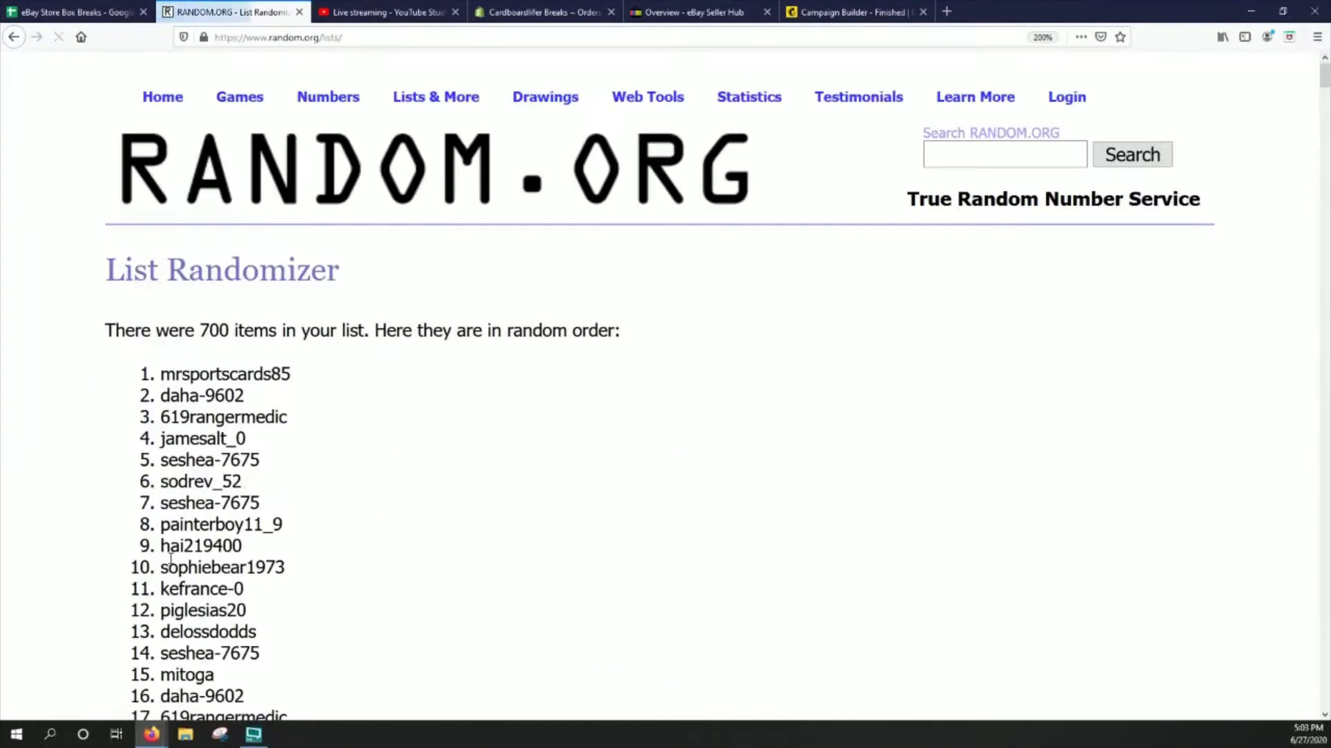
{"action": "left_click_drag", "start_coordinate": [166, 395], "coordinate": [281, 359]}
Step: Paste the shuffled buyer names into the Buyer column of the eBay Store Box Breaks sheet
{"action": "left_click", "coordinate": [73, 13]}
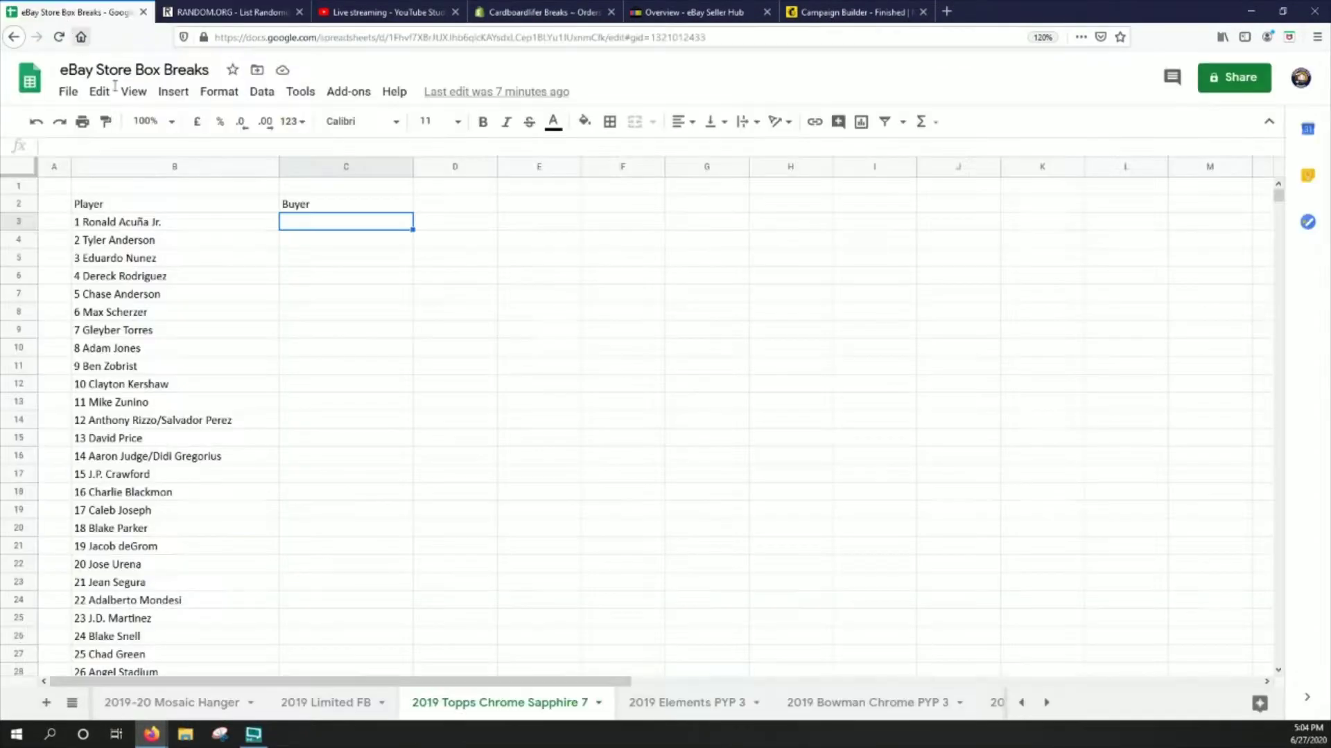
{"action": "key", "text": "ctrl+v"}
{"action": "left_click", "coordinate": [347, 318]}
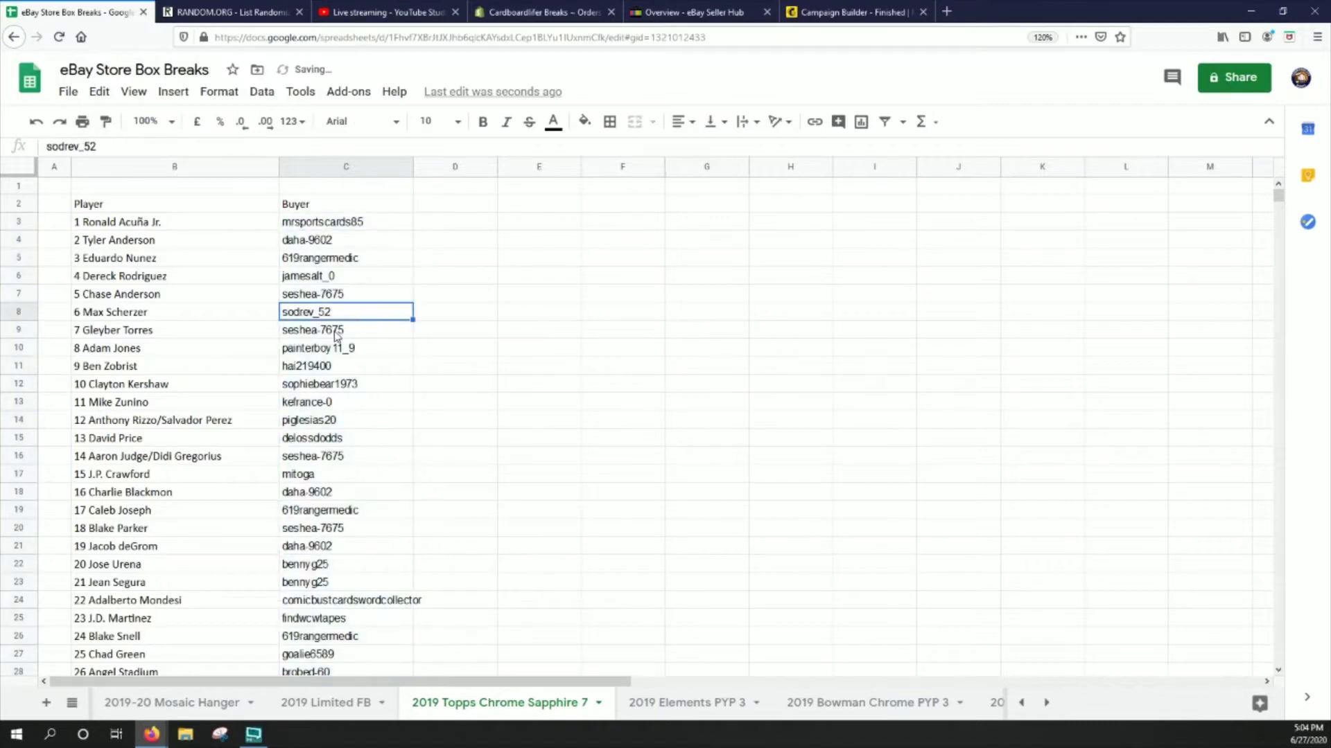
Step: Resize the columns: widen C to fit buyer names, narrow E, and widen F and G
{"action": "left_click_drag", "start_coordinate": [414, 167], "coordinate": [462, 188]}
{"action": "left_click_drag", "start_coordinate": [546, 169], "coordinate": [491, 169]}
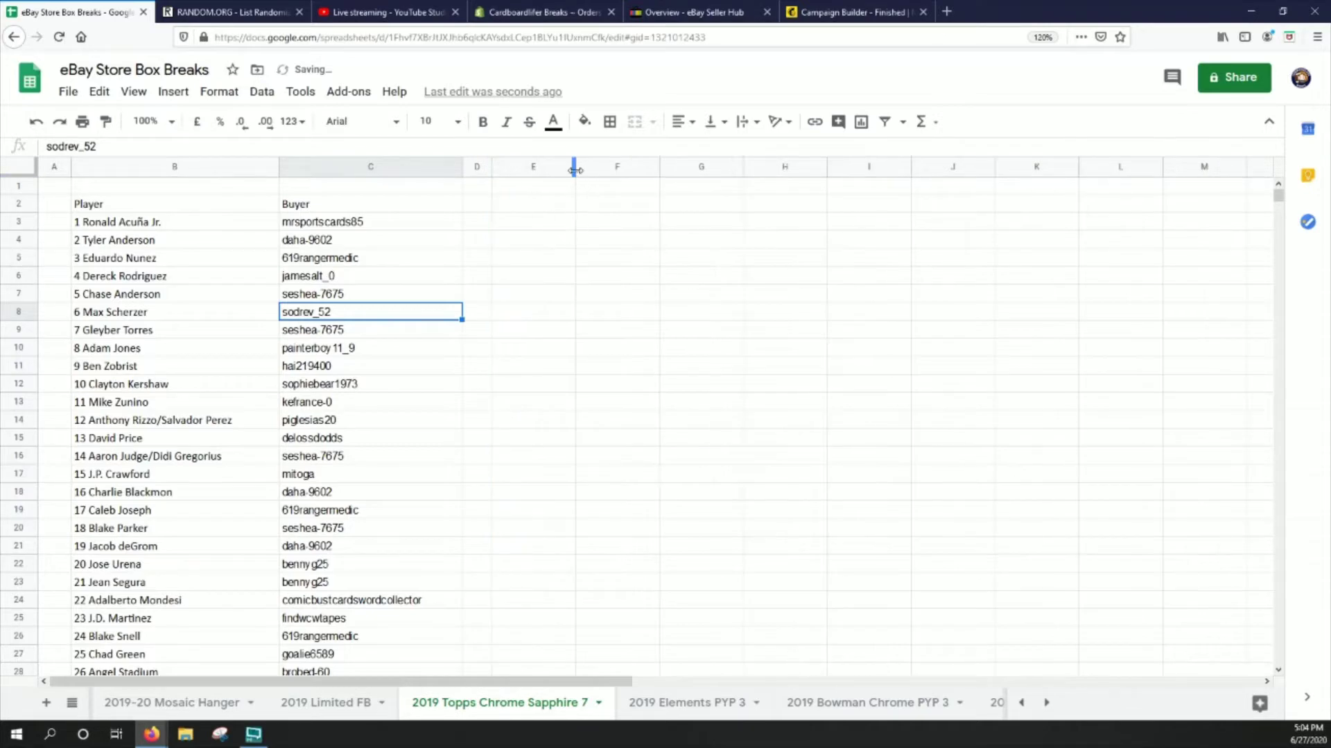
{"action": "left_click_drag", "start_coordinate": [574, 170], "coordinate": [524, 169]}
{"action": "left_click_drag", "start_coordinate": [608, 166], "coordinate": [722, 196]}
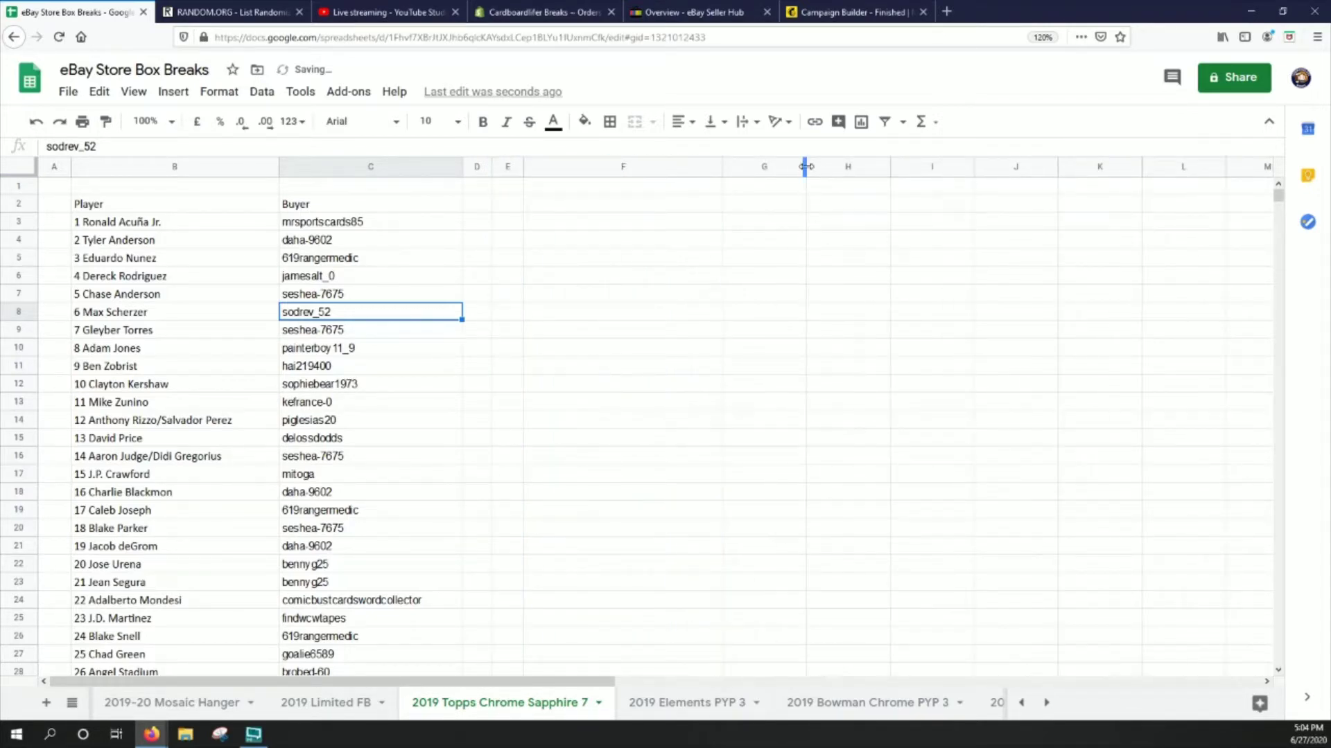
{"action": "left_click_drag", "start_coordinate": [805, 166], "coordinate": [916, 208]}
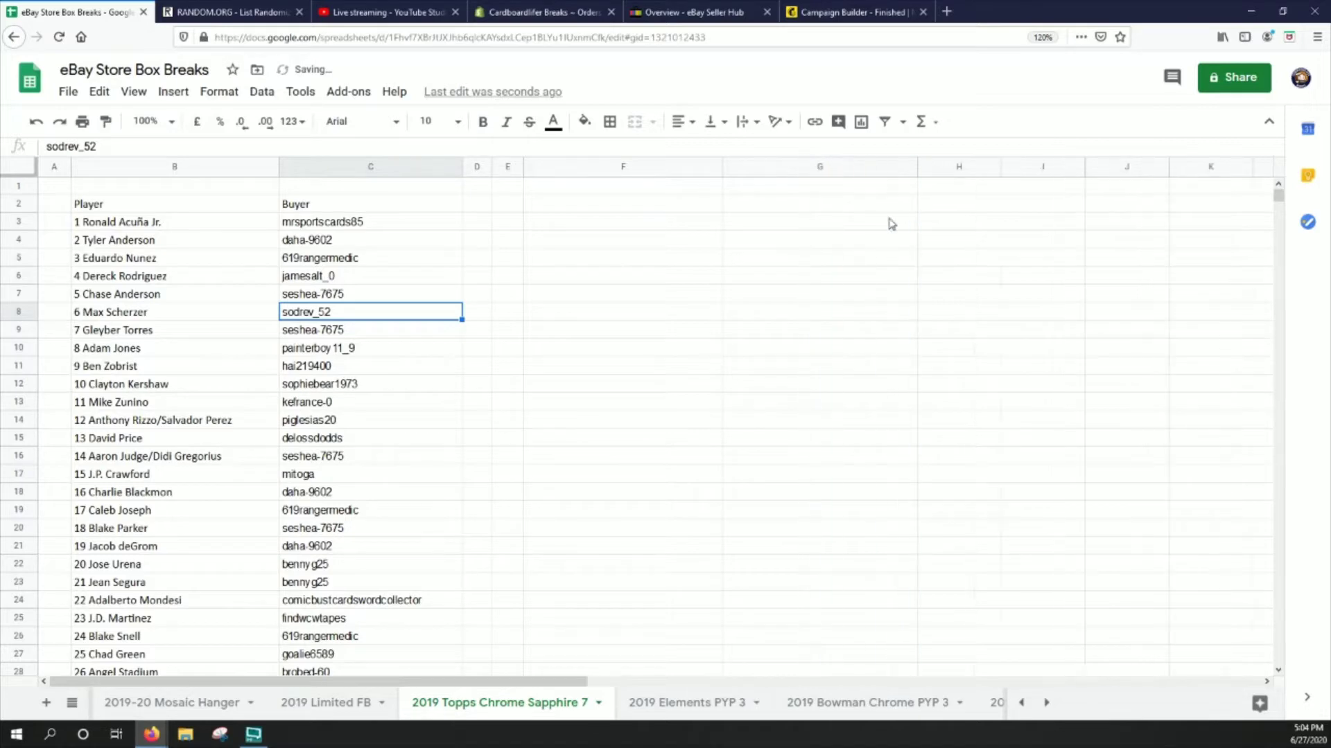
Step: Select the Player/Buyer table from B2 across to column C and down through row 702
{"action": "left_click", "coordinate": [160, 213]}
{"action": "key", "text": "shift+Right"}
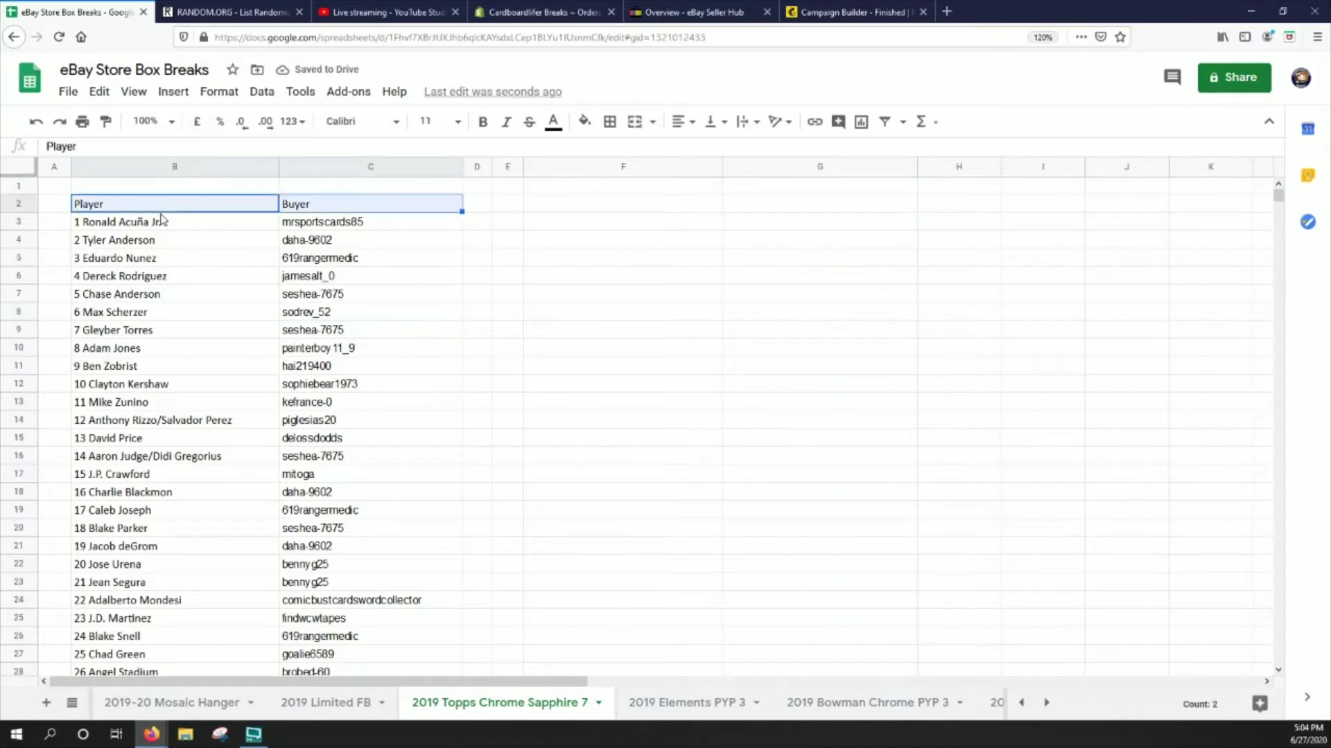
{"action": "key", "text": "shift+Page_Down"}
{"action": "key", "text": "shift+Page_Down"}
{"action": "key", "text": "shift+Page_Down"}
{"action": "key", "text": "shift+Page_Down"}
{"action": "key", "text": "shift+Page_Down"}
{"action": "key", "text": "shift+Page_Down"}
{"action": "key", "text": "shift+Page_Down"}
{"action": "key", "text": "shift+Page_Down"}
{"action": "key", "text": "shift+Page_Down"}
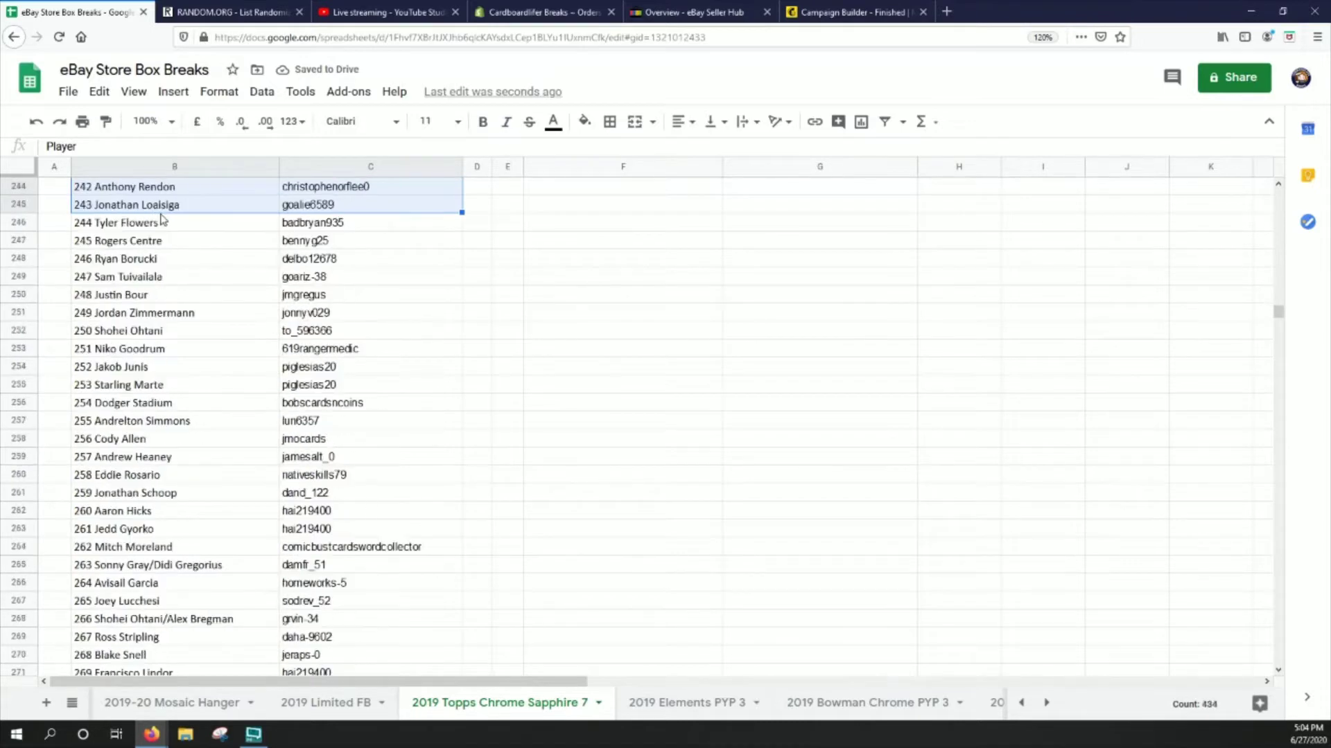
{"action": "key", "text": "shift+Page_Down"}
{"action": "key", "text": "shift+Page_Down"}
{"action": "key", "text": "shift+Page_Down"}
{"action": "key", "text": "shift+Page_Down"}
{"action": "key", "text": "shift+Page_Down"}
{"action": "key", "text": "shift+Page_Down"}
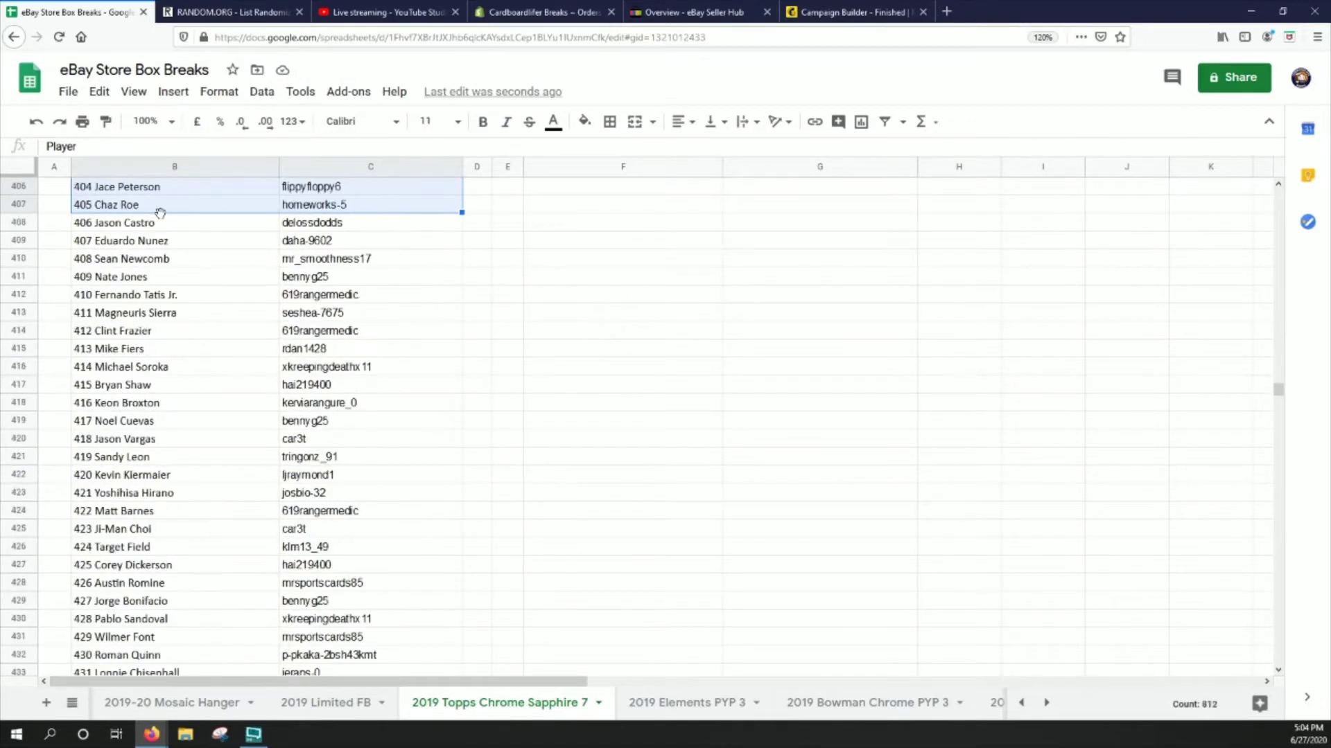
{"action": "key", "text": "shift+Page_Down"}
{"action": "key", "text": "shift+Page_Down"}
{"action": "key", "text": "shift+Page_Down"}
{"action": "key", "text": "shift+Page_Down"}
{"action": "key", "text": "shift+Page_Down"}
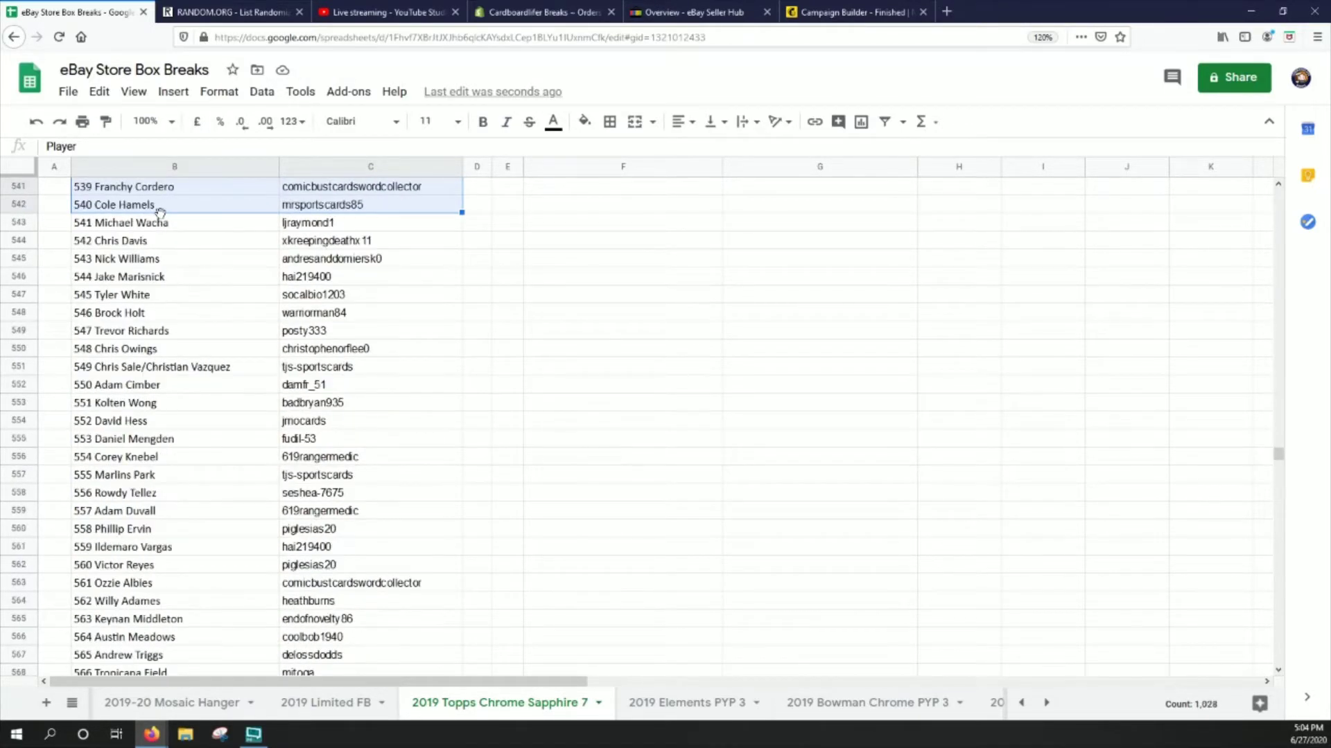
{"action": "key", "text": "shift+Page_Down"}
{"action": "key", "text": "shift+Page_Down"}
{"action": "key", "text": "shift+Page_Down"}
{"action": "key", "text": "shift+Page_Down"}
{"action": "key", "text": "shift+Page_Down"}
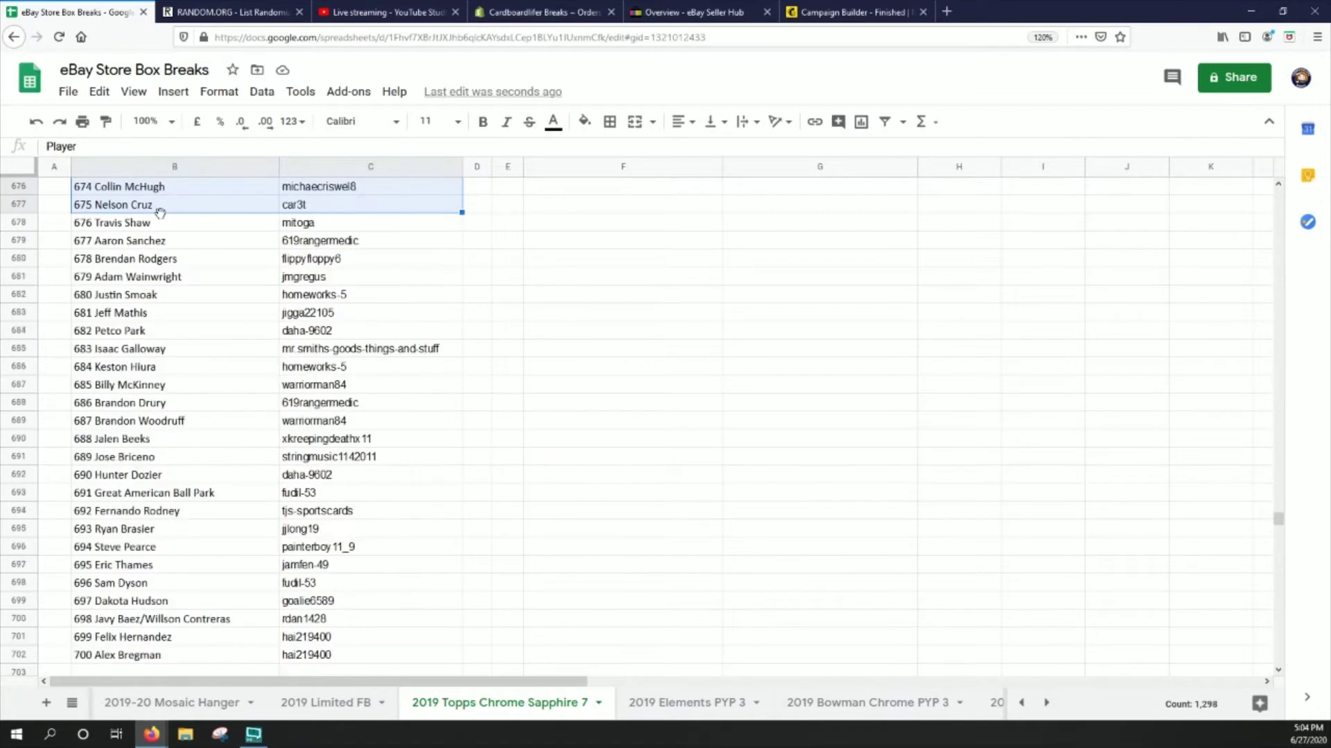
{"action": "key", "text": "shift+Down"}
{"action": "key", "text": "shift+Down"}
{"action": "key", "text": "shift+Down"}
{"action": "key", "text": "shift+Down"}
{"action": "key", "text": "shift+Down"}
{"action": "key", "text": "shift+Down"}
{"action": "key", "text": "shift+Down"}
{"action": "key", "text": "shift+Down"}
{"action": "key", "text": "shift+Down"}
{"action": "key", "text": "shift+Down"}
{"action": "key", "text": "shift+Down"}
{"action": "key", "text": "shift+Down"}
{"action": "key", "text": "shift+Down"}
{"action": "key", "text": "shift+Down"}
{"action": "key", "text": "shift+Down"}
{"action": "key", "text": "shift+Down"}
{"action": "key", "text": "shift+Down"}
{"action": "key", "text": "shift+Down"}
{"action": "key", "text": "shift+Down"}
{"action": "key", "text": "shift+Down"}
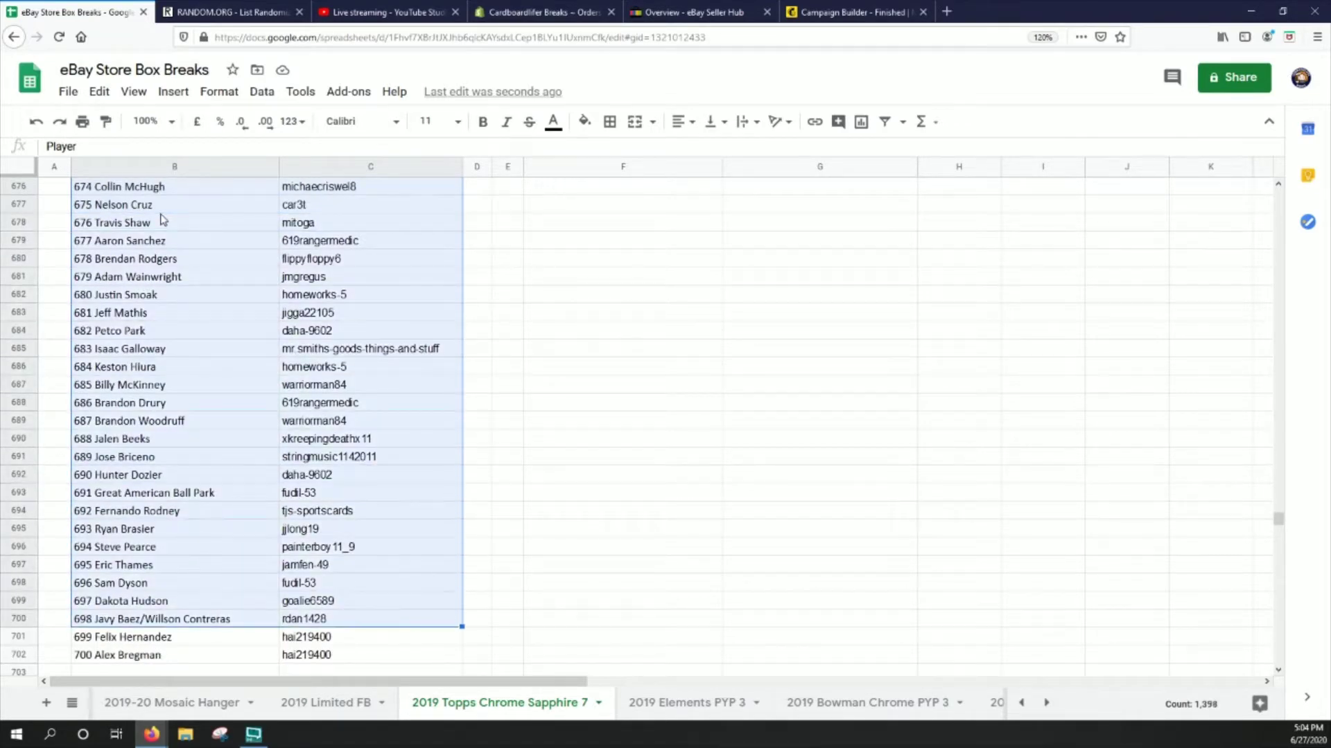
{"action": "key", "text": "shift+Down"}
{"action": "key", "text": "shift+Down"}
Step: Paste a copy of the Player/Buyer table into columns F–G and select F3:G702
{"action": "key", "text": "Right"}
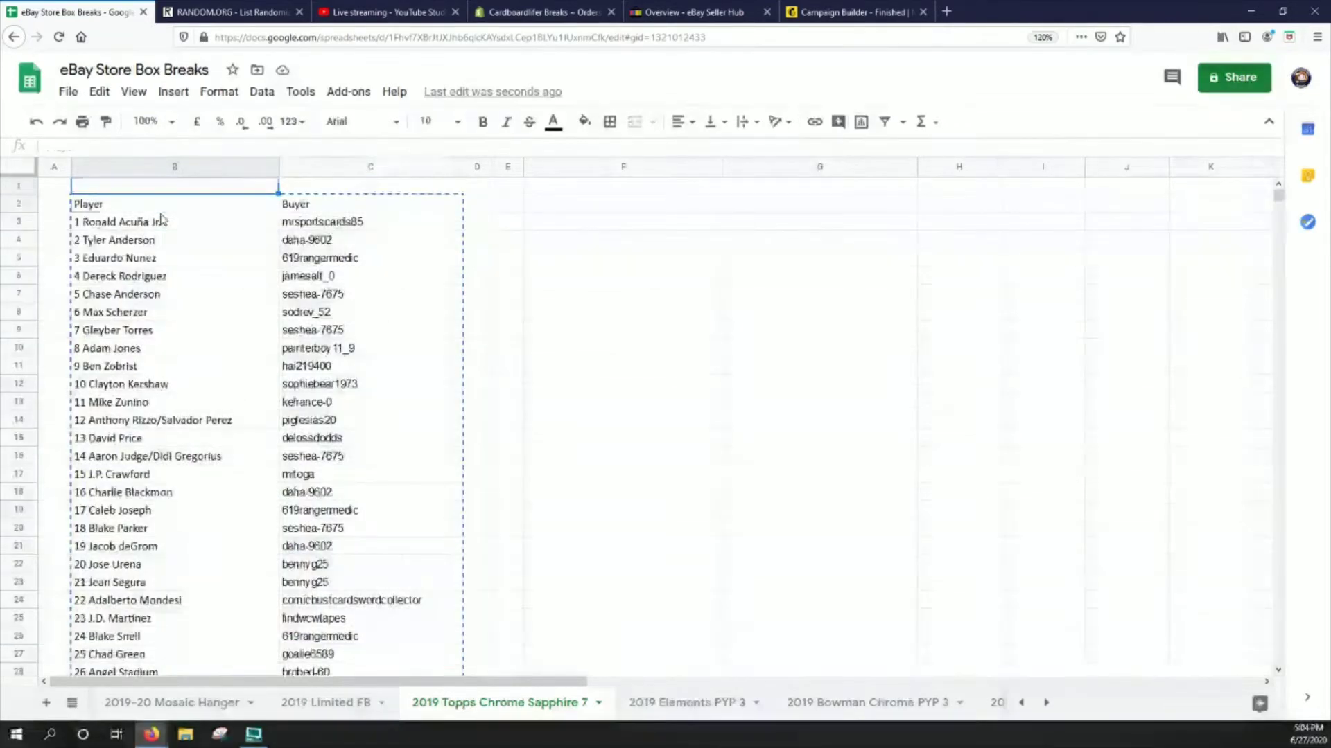
{"action": "key", "text": "Right"}
{"action": "key", "text": "Right"}
{"action": "key", "text": "Right"}
{"action": "key", "text": "ctrl+v"}
{"action": "key", "text": "Down"}
{"action": "key", "text": "Right"}
{"action": "key", "text": "Left"}
{"action": "key", "text": "shift+Right"}
{"action": "key", "text": "shift+Page_Down"}
{"action": "key", "text": "shift+Page_Down"}
{"action": "key", "text": "shift+Page_Down"}
{"action": "key", "text": "shift+Page_Down"}
{"action": "key", "text": "shift+Page_Down"}
{"action": "key", "text": "shift+Page_Down"}
{"action": "key", "text": "shift+Page_Down"}
{"action": "key", "text": "shift+Page_Down"}
{"action": "key", "text": "shift+Page_Down"}
{"action": "key", "text": "shift+Page_Down"}
{"action": "key", "text": "shift+Page_Down"}
{"action": "key", "text": "shift+Page_Down"}
{"action": "key", "text": "shift+Page_Down"}
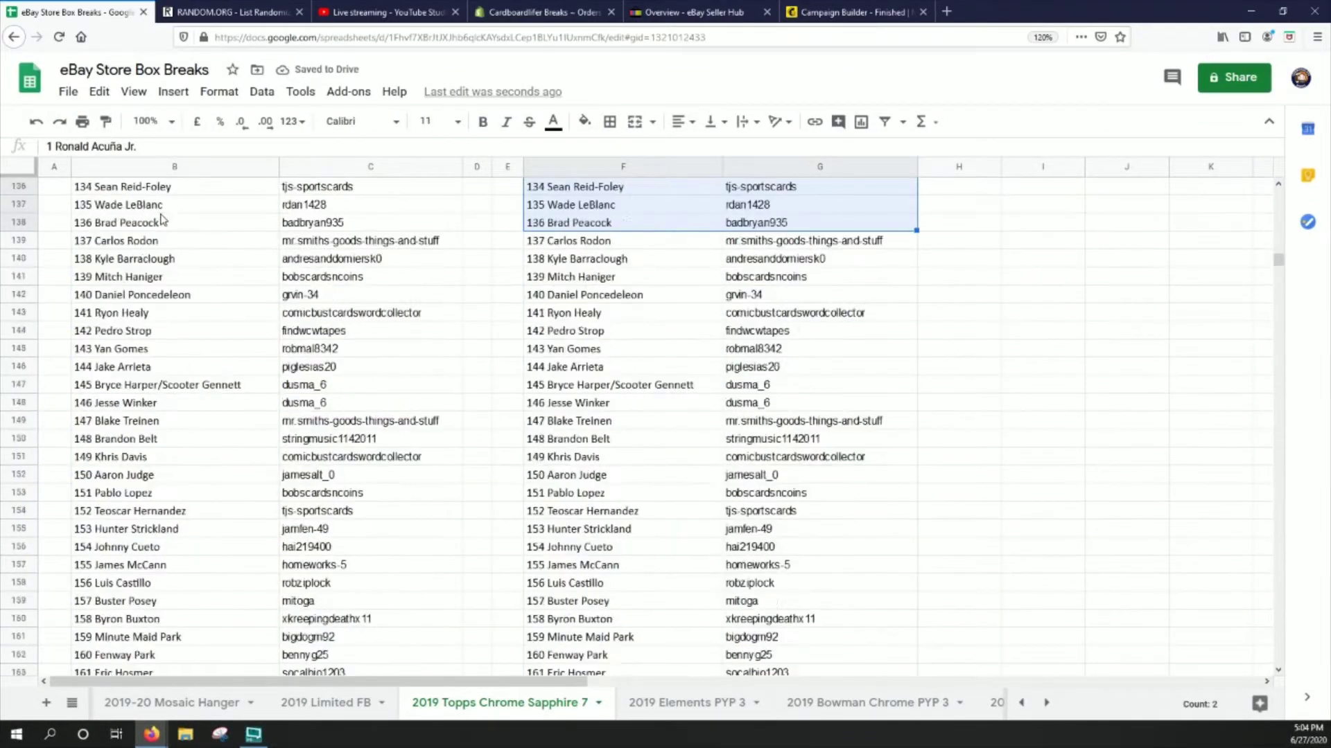
{"action": "key", "text": "shift+Page_Down"}
{"action": "key", "text": "shift+Page_Down"}
{"action": "key", "text": "shift+Page_Down"}
{"action": "key", "text": "shift+Page_Down"}
{"action": "key", "text": "shift+Page_Down"}
{"action": "key", "text": "shift+Page_Down"}
{"action": "key", "text": "shift+Page_Down"}
{"action": "key", "text": "shift+Page_Down"}
{"action": "key", "text": "shift+Page_Down"}
{"action": "key", "text": "shift+Page_Down"}
{"action": "key", "text": "shift+Page_Down"}
{"action": "key", "text": "shift+Page_Down"}
{"action": "key", "text": "shift+Page_Down"}
{"action": "key", "text": "shift+Up"}
{"action": "key", "text": "shift+Up"}
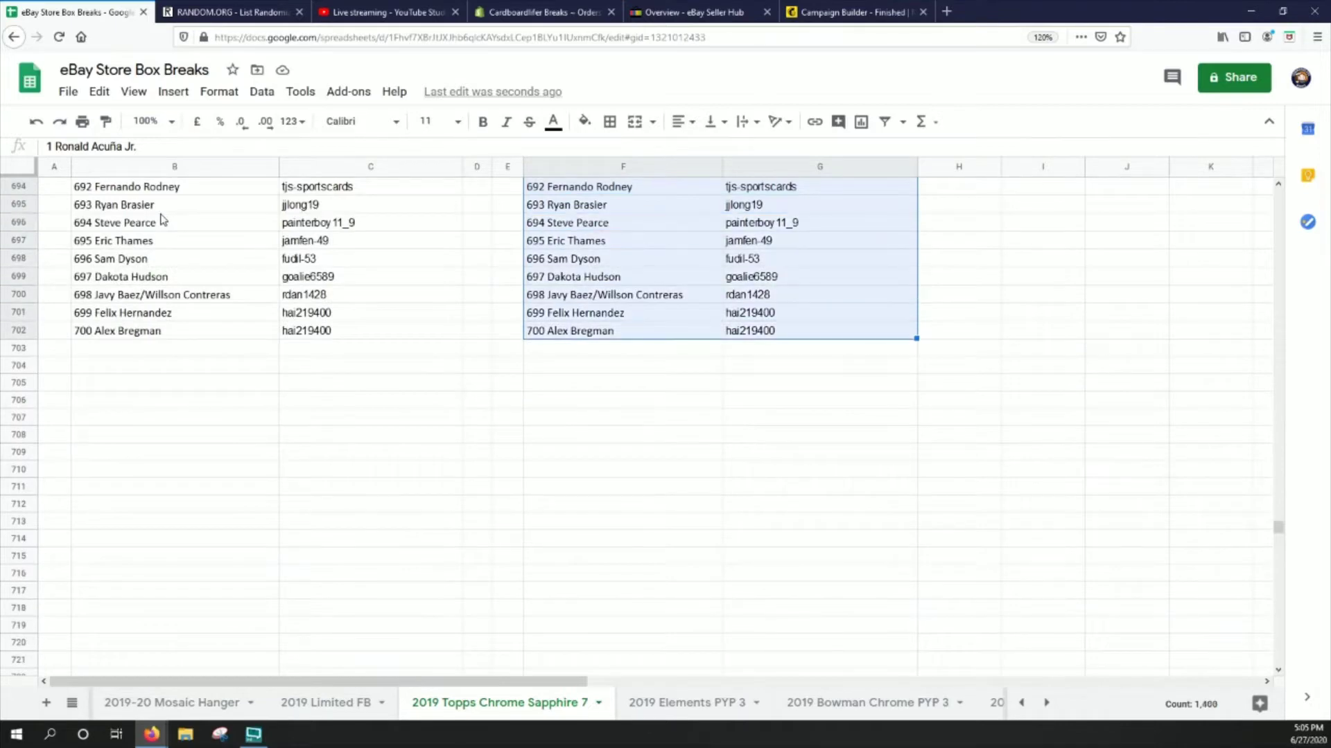
Step: Sort range F3:G702 by column G, A→Z, then return to the top of the sheet
{"action": "left_click", "coordinate": [262, 91]}
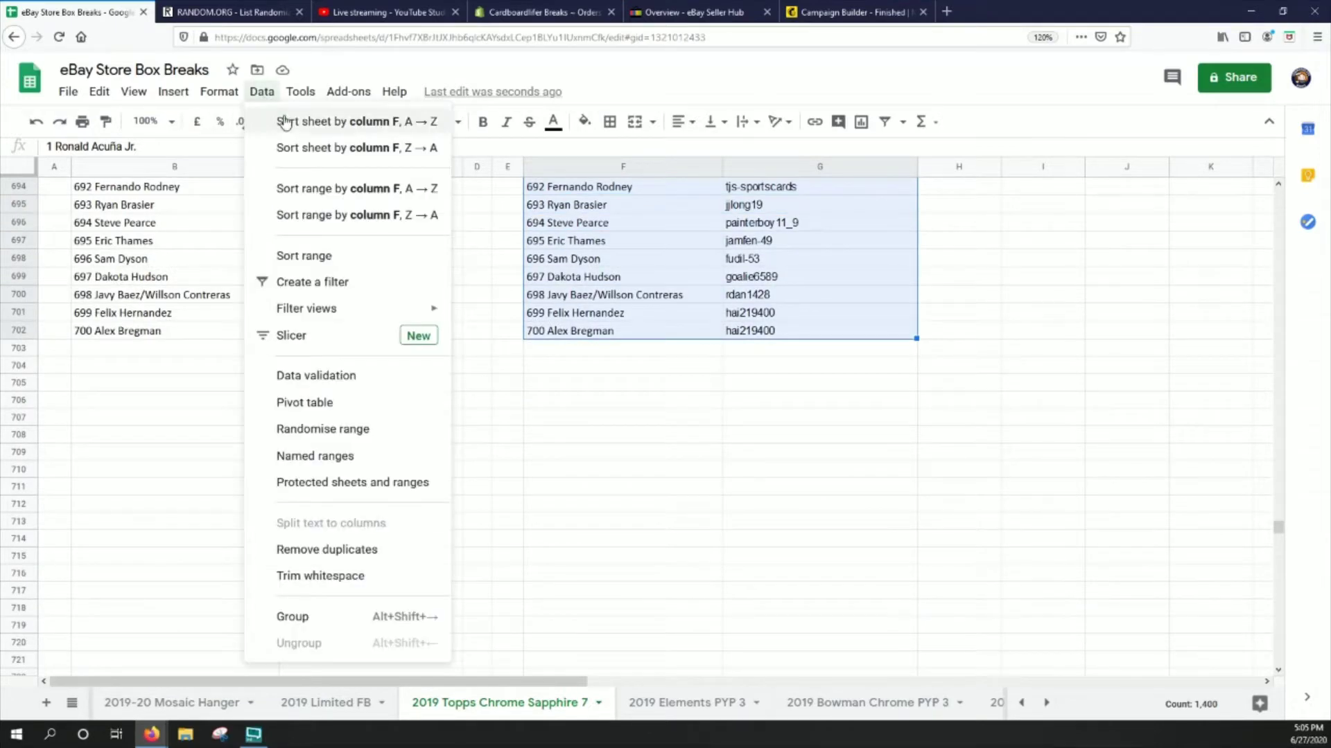
{"action": "left_click", "coordinate": [294, 256]}
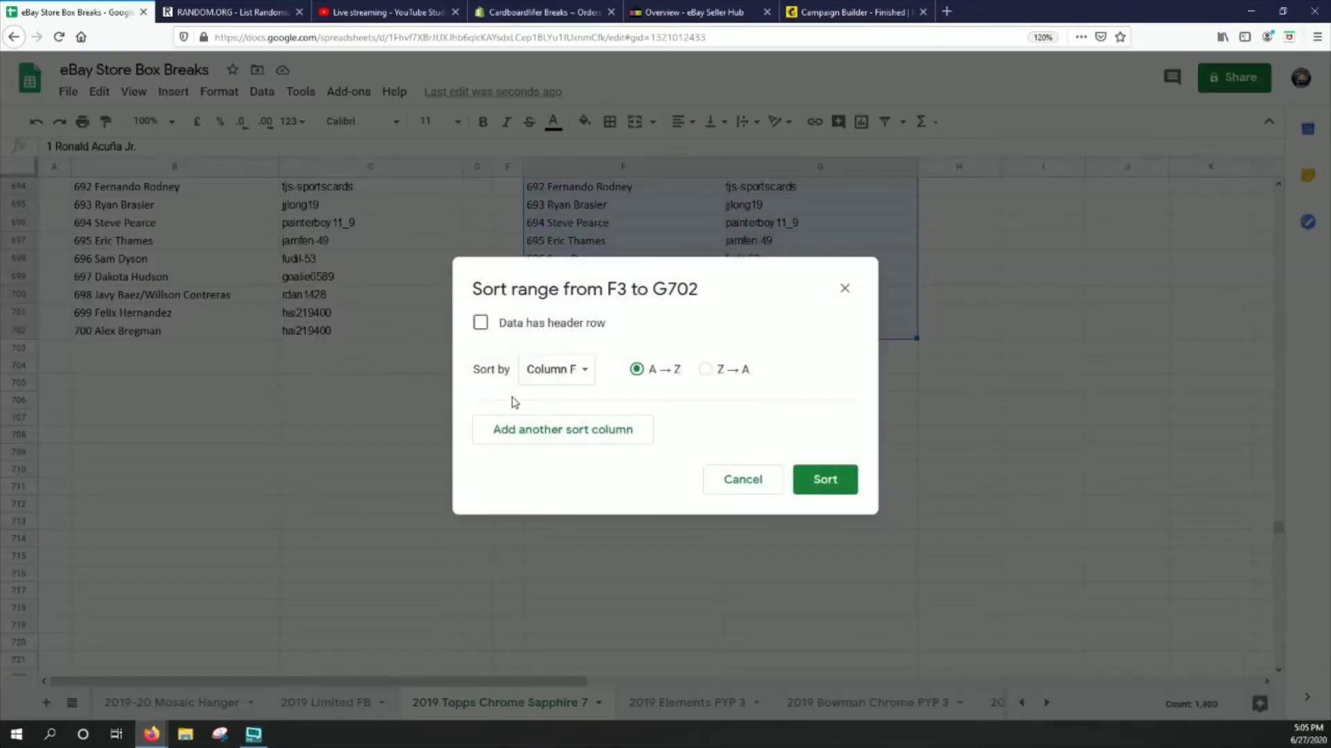
{"action": "left_click", "coordinate": [587, 375]}
{"action": "left_click", "coordinate": [591, 395]}
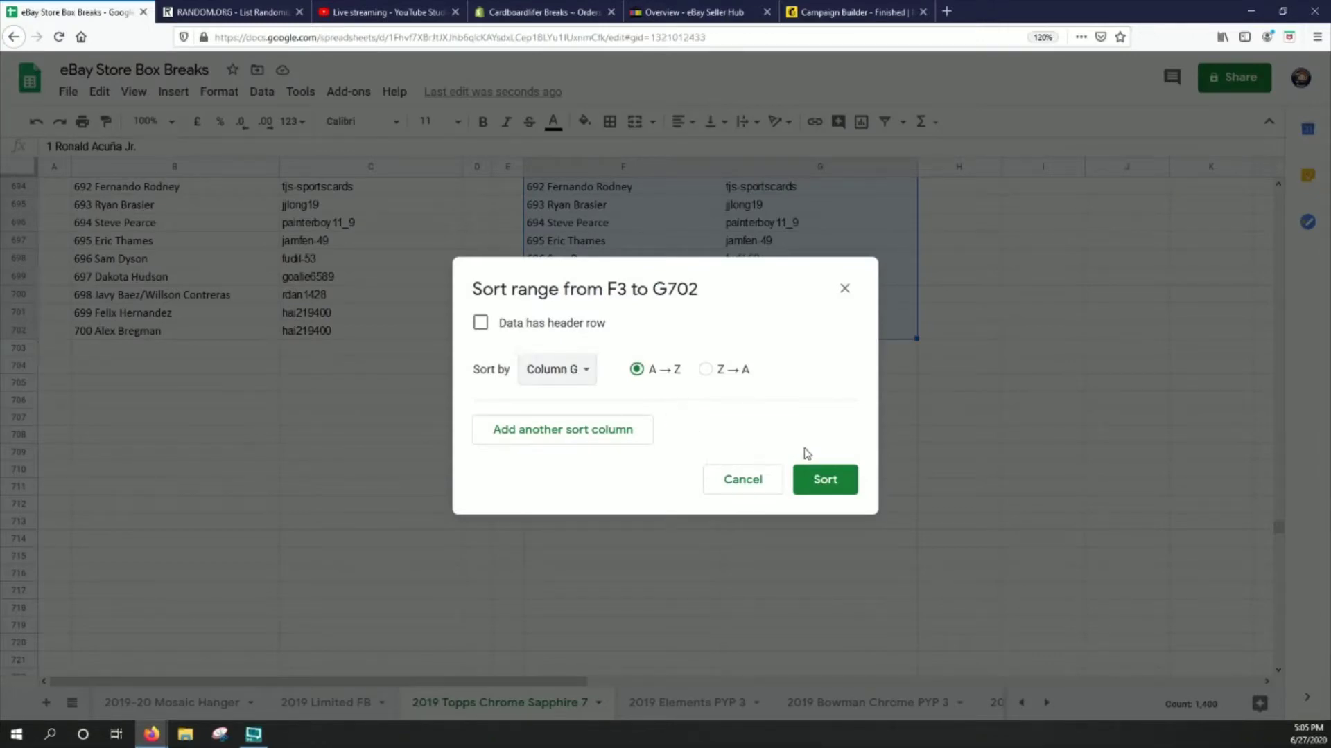
{"action": "left_click", "coordinate": [825, 482]}
{"action": "left_click", "coordinate": [795, 423]}
{"action": "scroll", "coordinate": [810, 437], "scroll_direction": "up", "scroll_amount": 5}
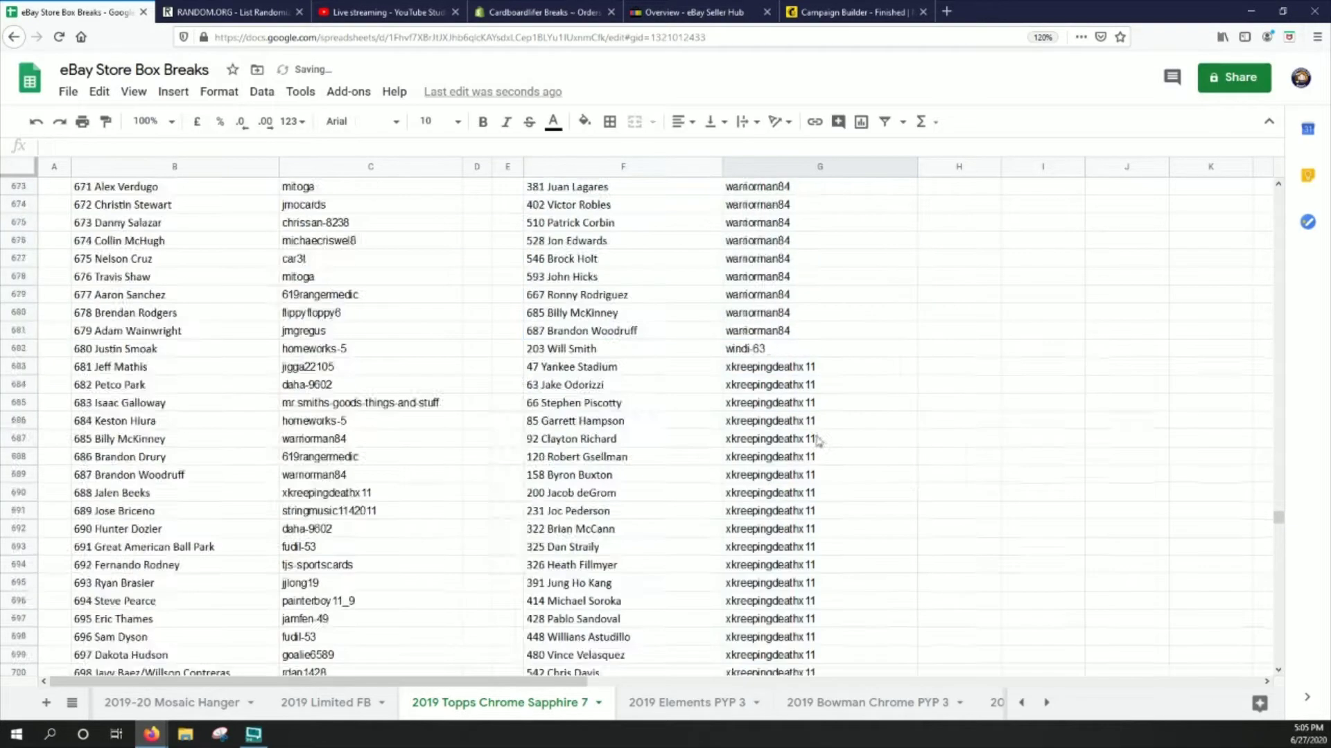
{"action": "scroll", "coordinate": [820, 442], "scroll_direction": "up", "scroll_amount": 10}
{"action": "left_click_drag", "start_coordinate": [1275, 501], "coordinate": [1281, 179]}
Step: Set all text on the sheet to 18-point bold
{"action": "left_click", "coordinate": [36, 169]}
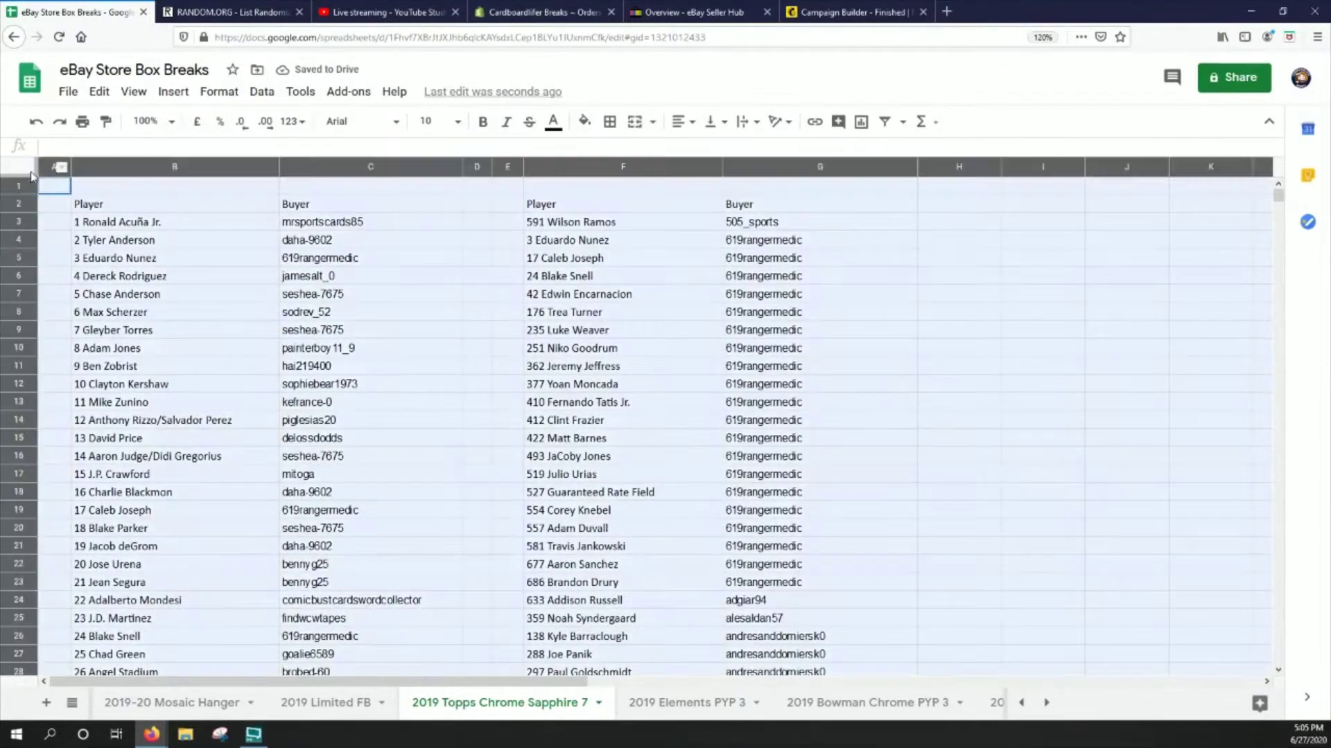
{"action": "left_click", "coordinate": [457, 122]}
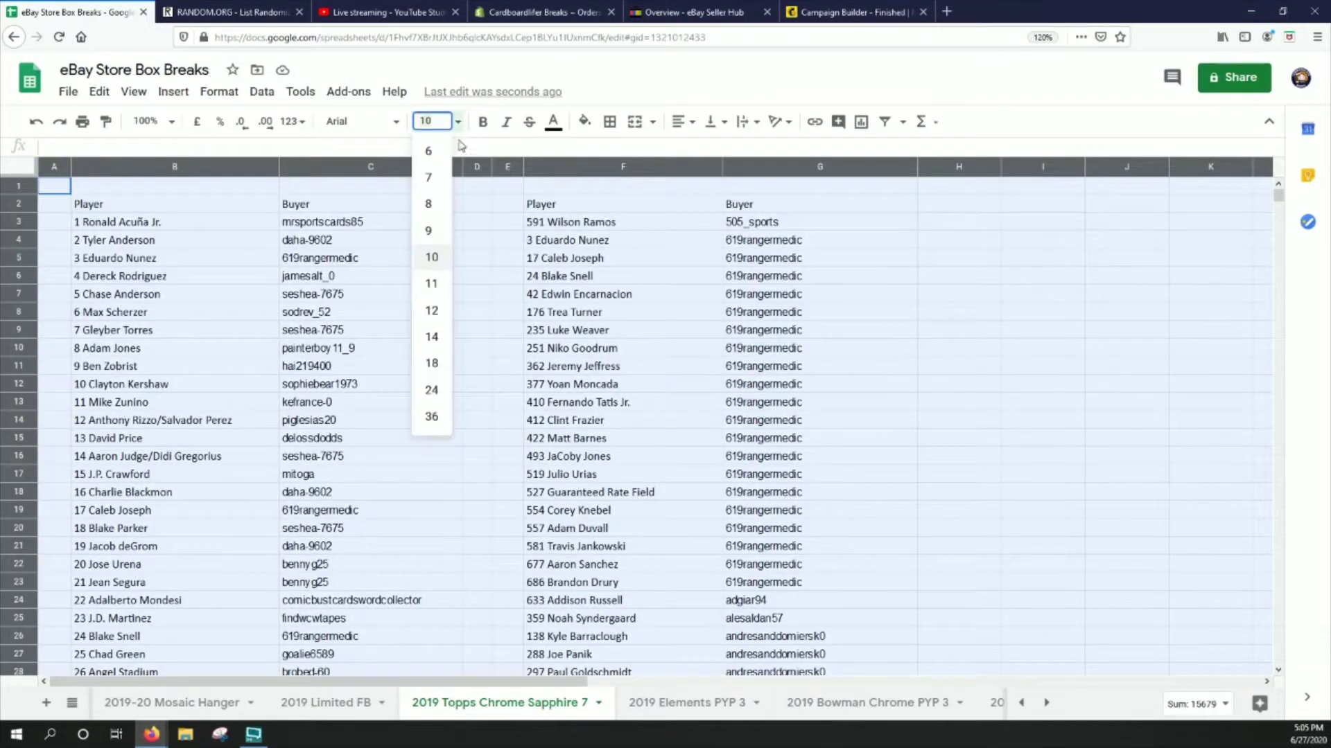
{"action": "left_click", "coordinate": [435, 365]}
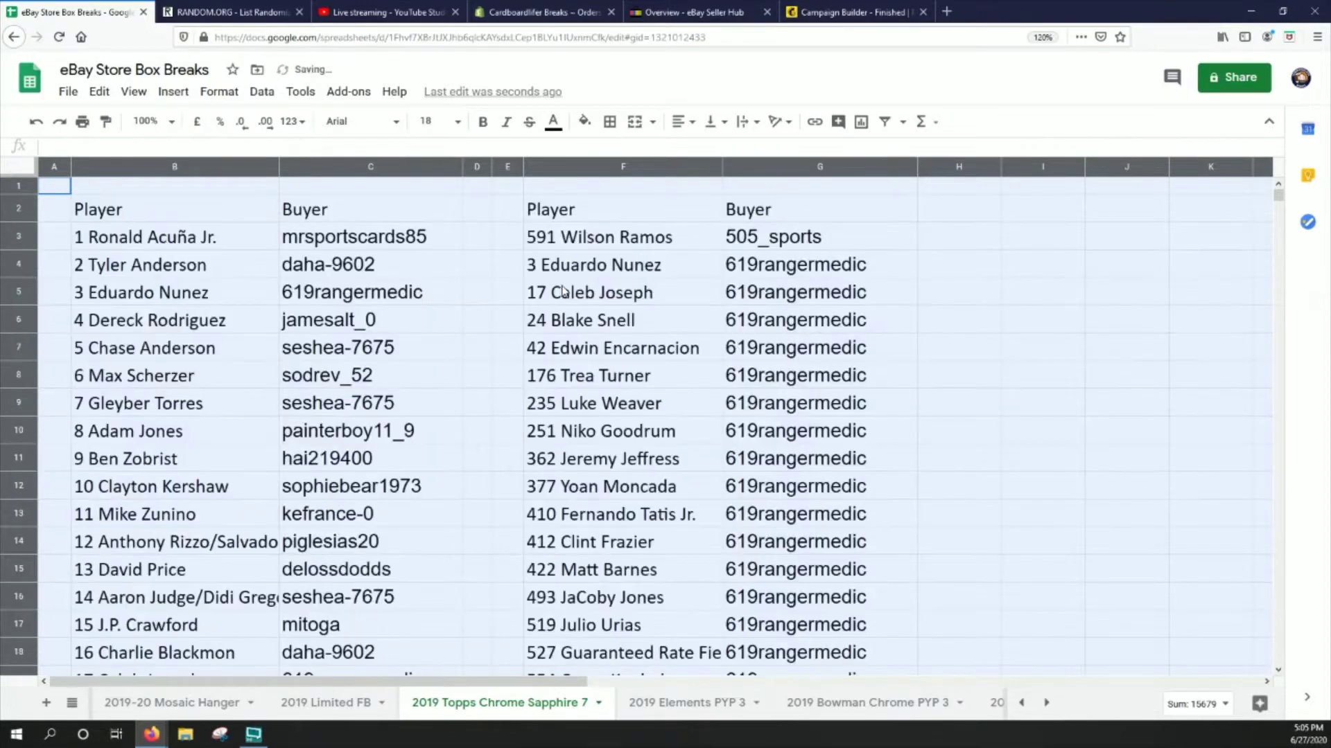
{"action": "left_click", "coordinate": [483, 122]}
Step: Widen columns B and F so the full player names show
{"action": "left_click", "coordinate": [357, 424]}
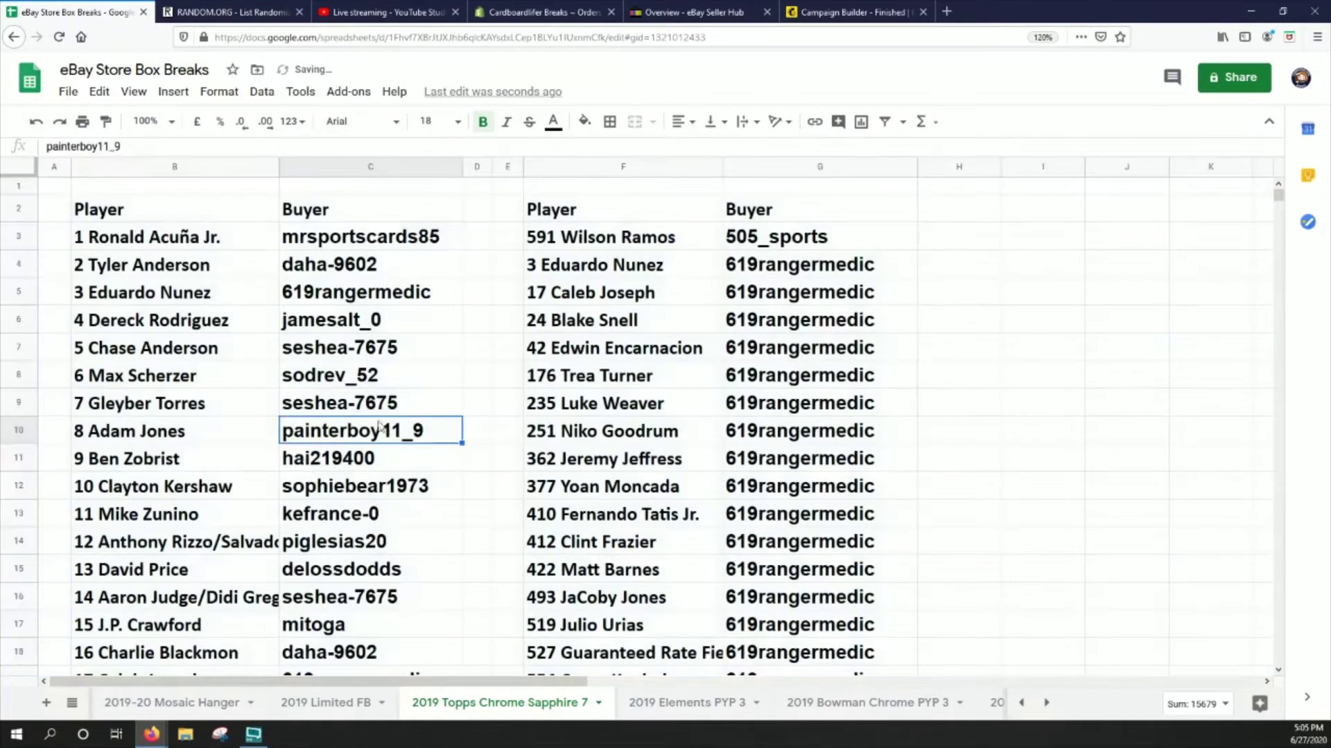
{"action": "left_click_drag", "start_coordinate": [280, 167], "coordinate": [336, 167]}
{"action": "left_click_drag", "start_coordinate": [779, 167], "coordinate": [901, 206]}
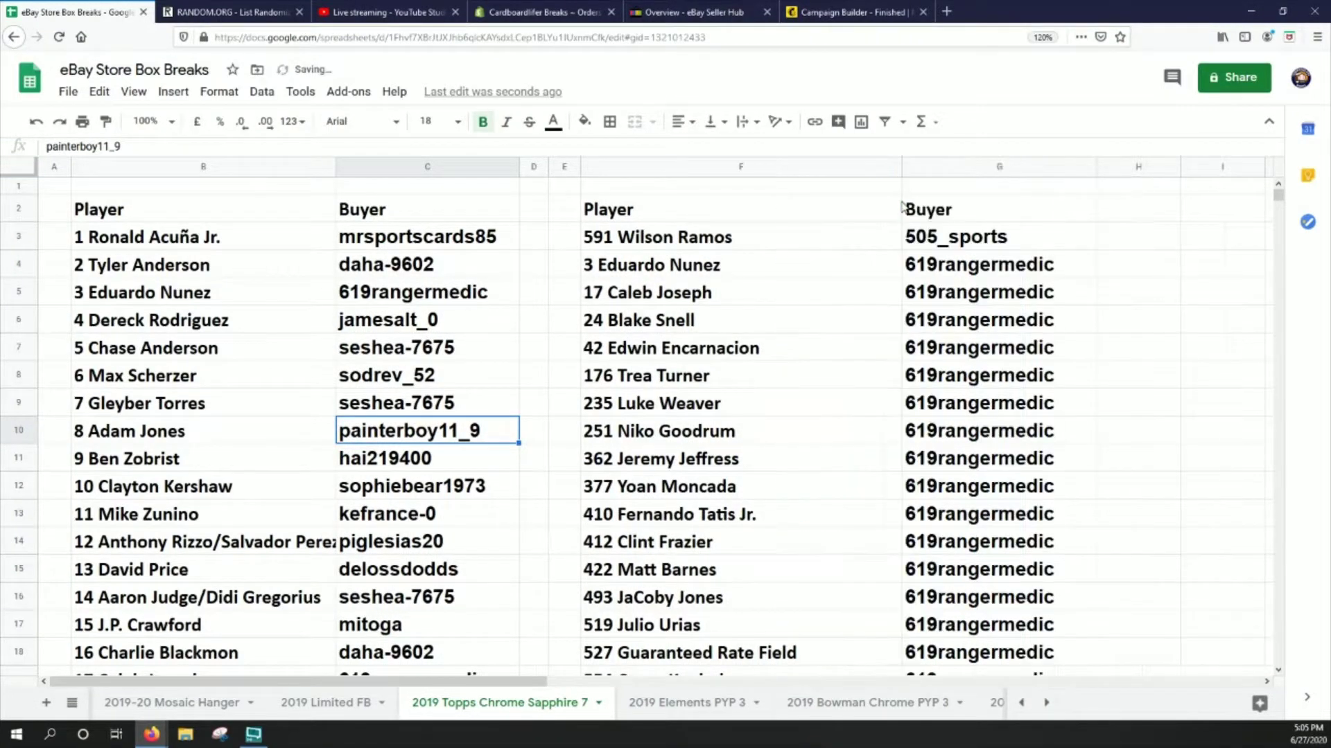
{"action": "left_click", "coordinate": [1127, 226]}
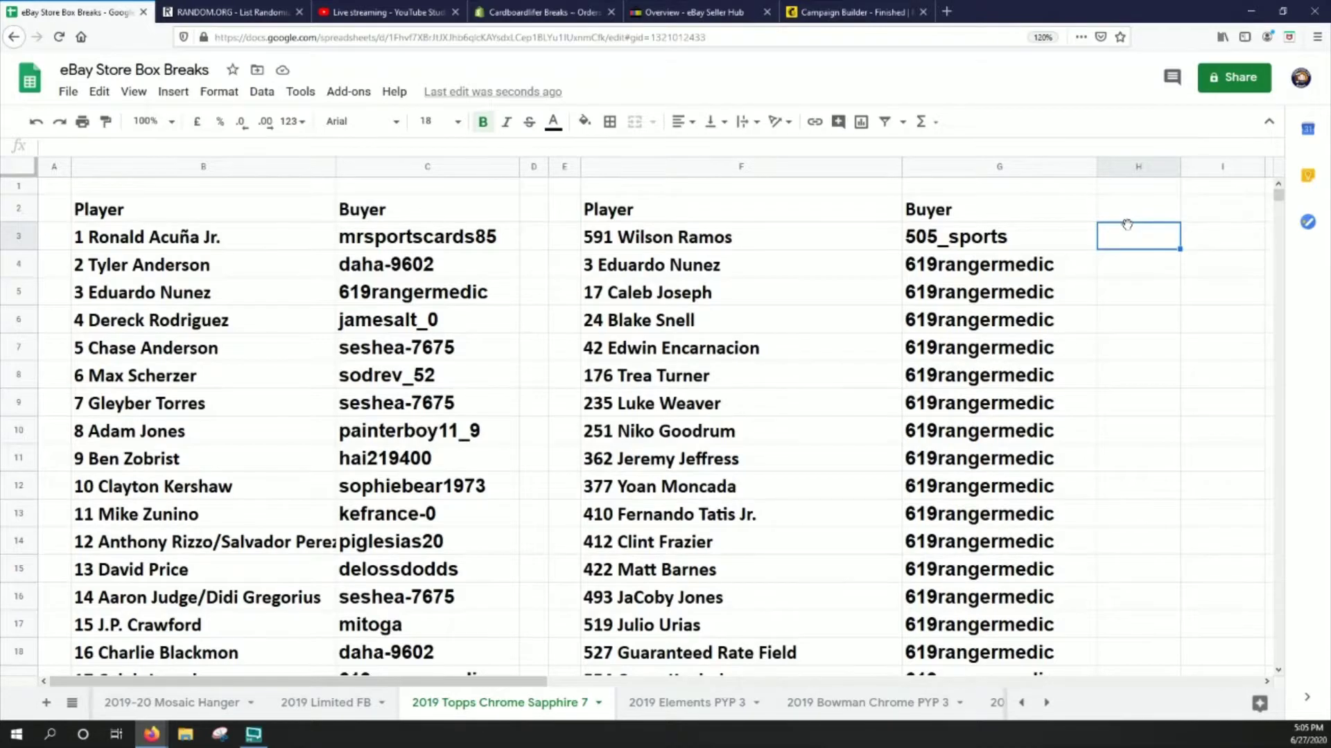
{"action": "key", "text": "Page_Down"}
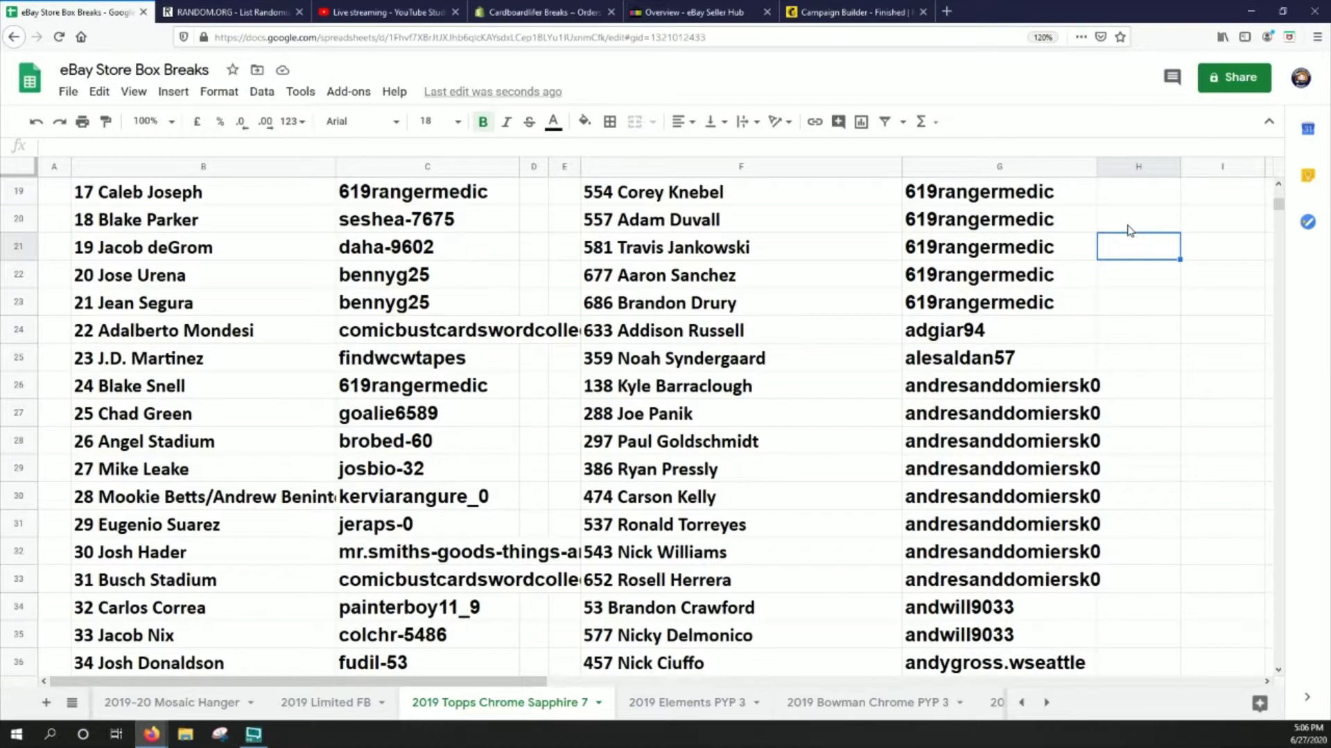
{"action": "scroll", "coordinate": [1128, 231], "scroll_direction": "down", "scroll_amount": 5}
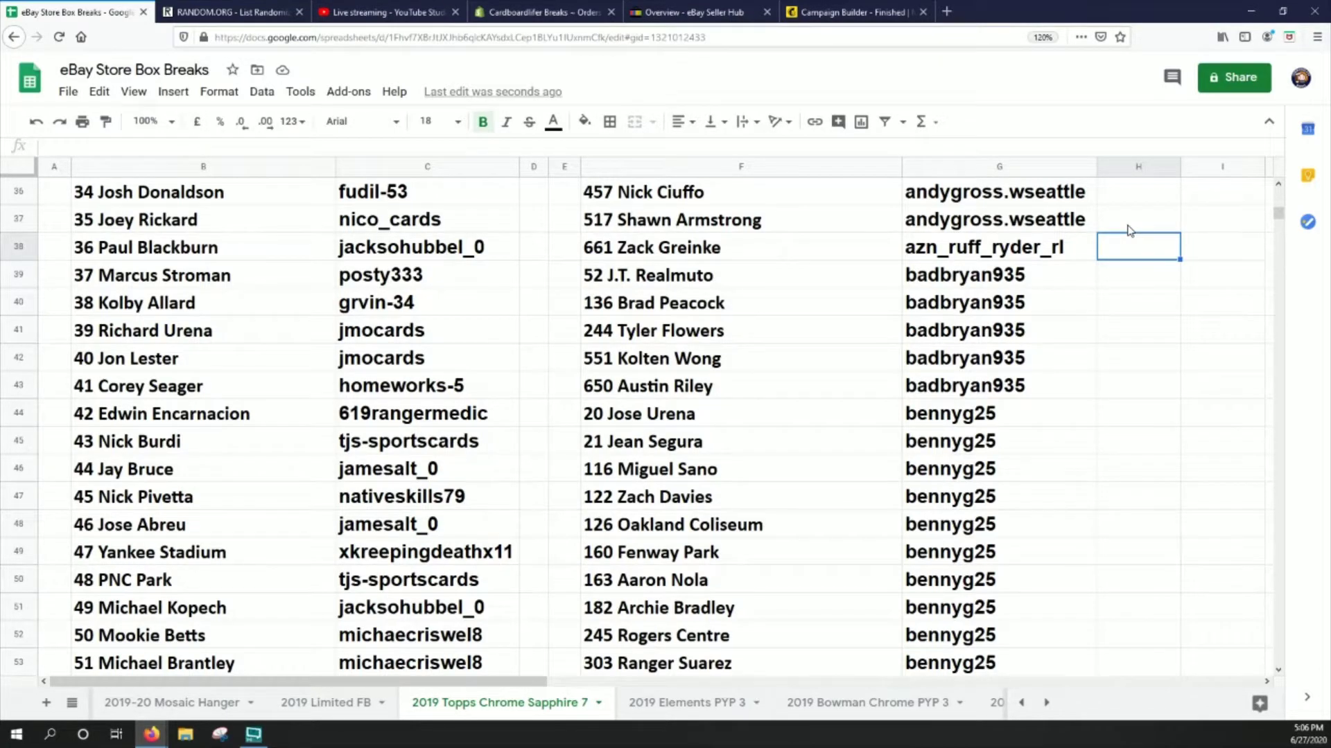
{"action": "key", "text": "Page_Down"}
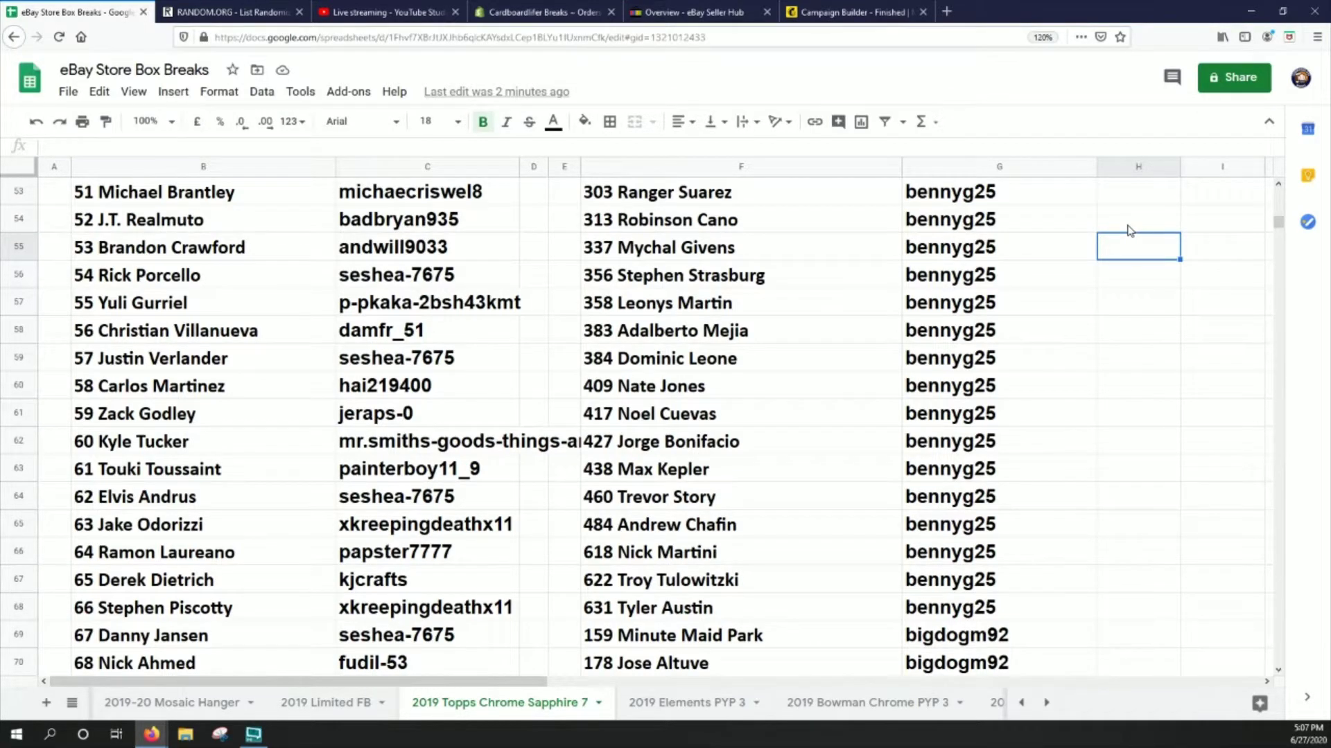
{"action": "key", "text": "Page_Down"}
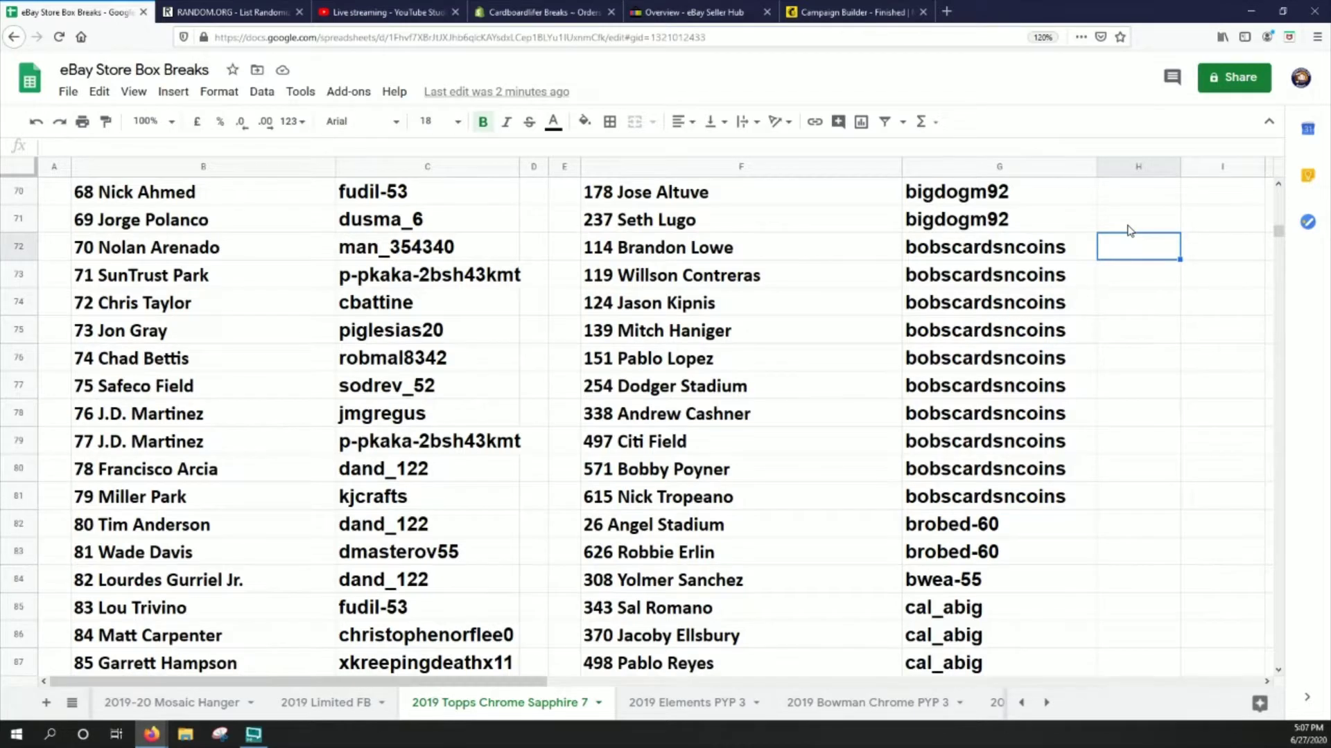
{"action": "key", "text": "Page_Down"}
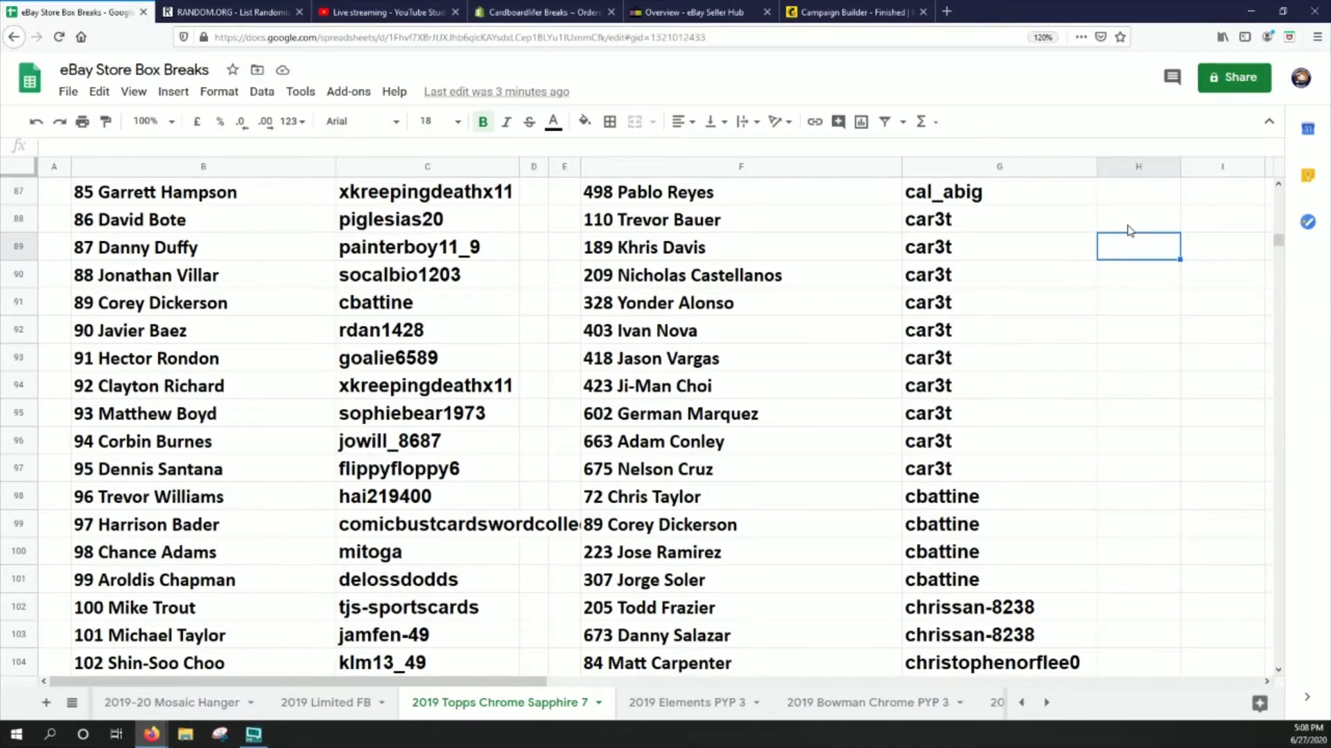
{"action": "key", "text": "Page_Down"}
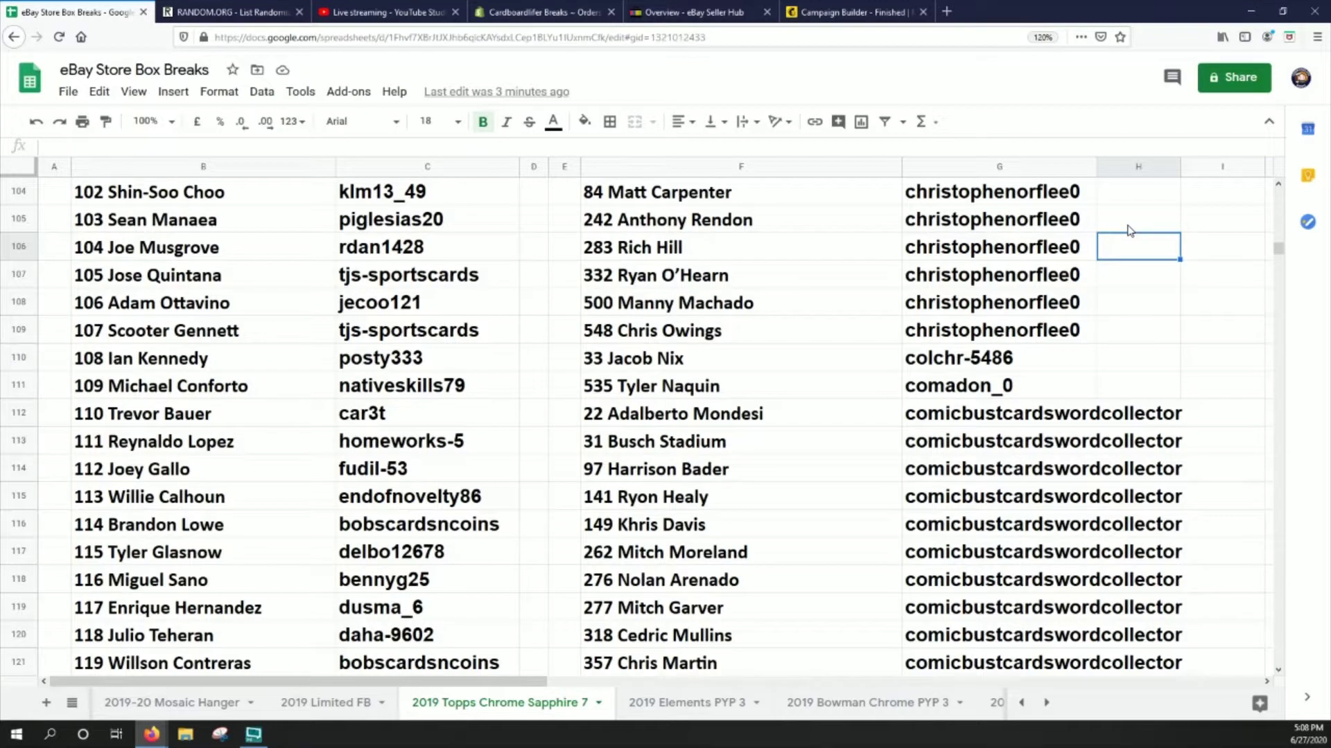
{"action": "scroll", "coordinate": [1128, 231], "scroll_direction": "down", "scroll_amount": 6}
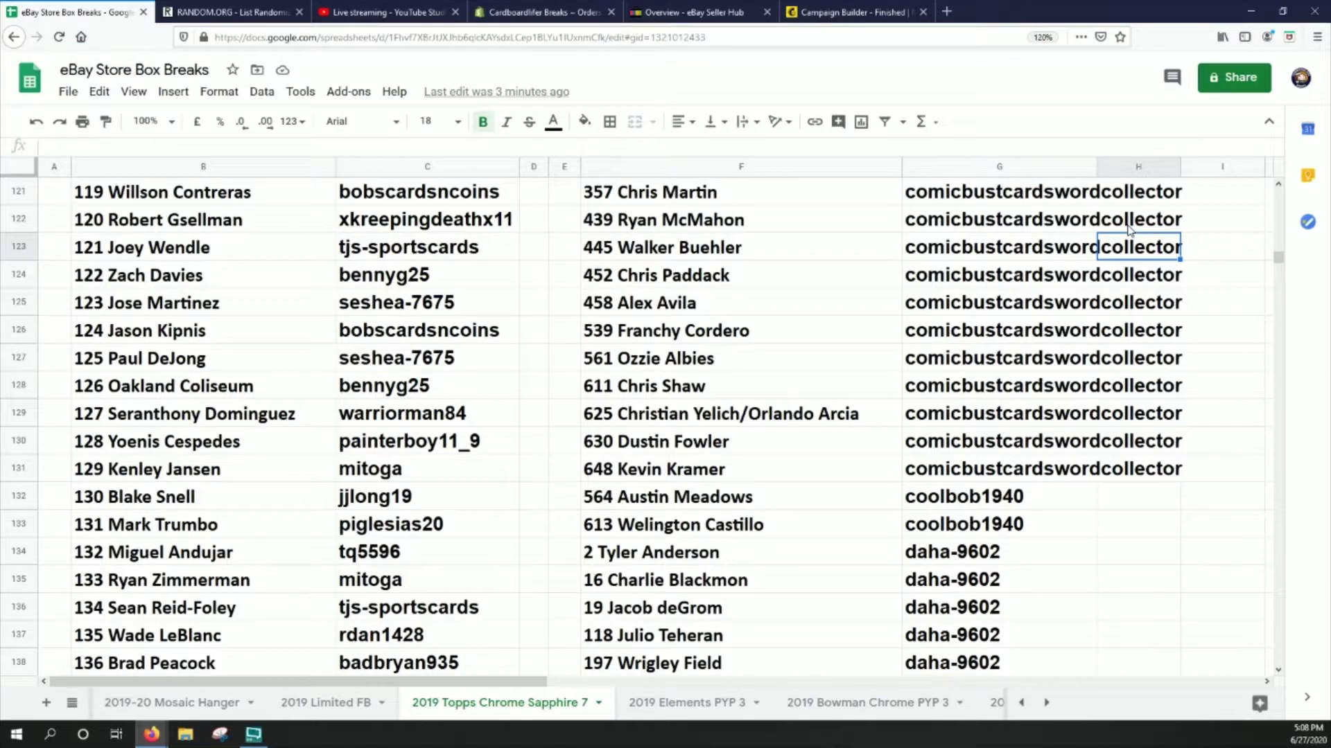
{"action": "key", "text": "Page_Down"}
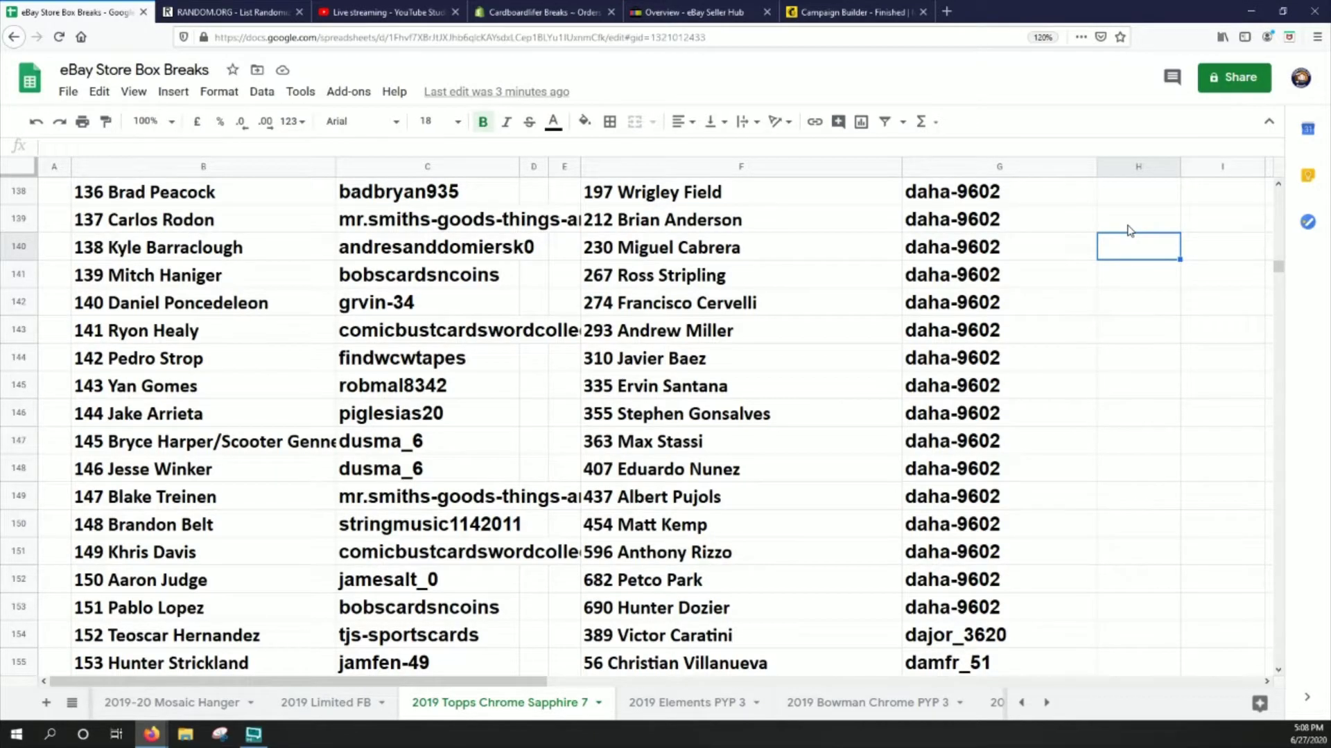
{"action": "key", "text": "Page_Down"}
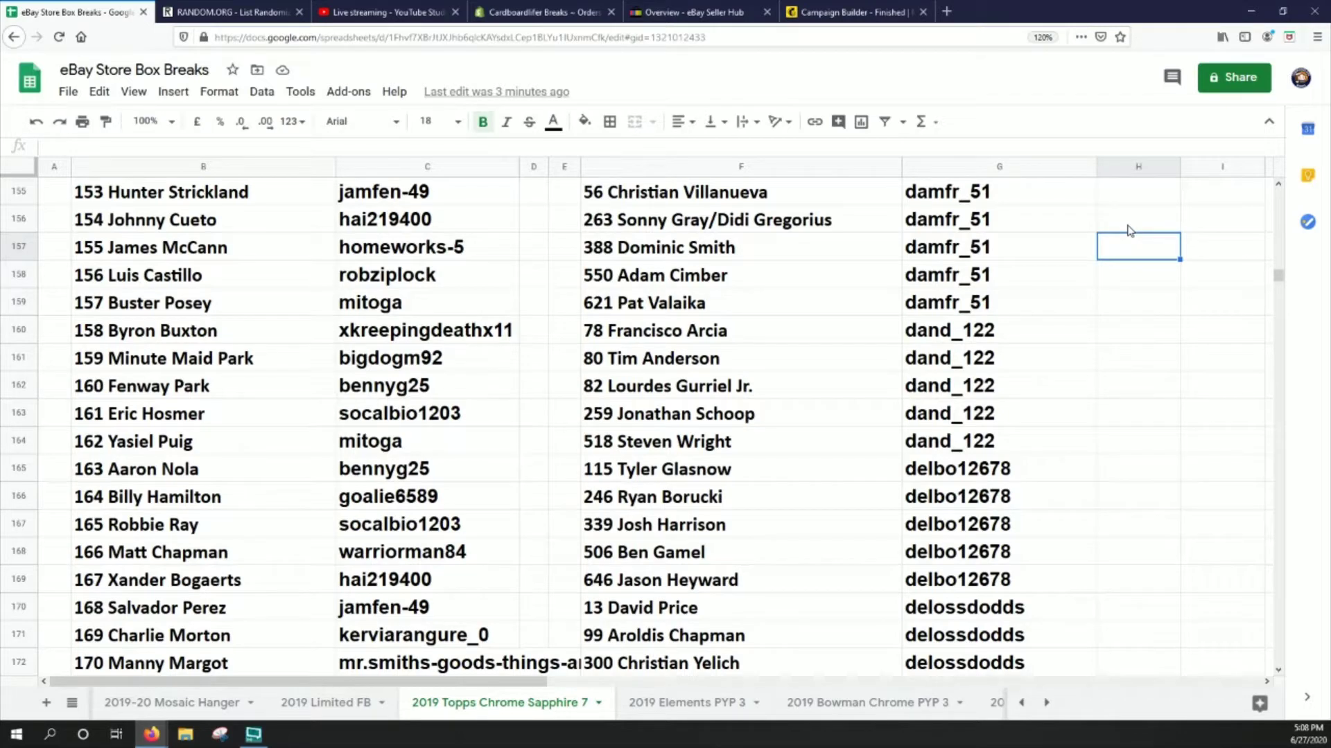
{"action": "key", "text": "Page_Down"}
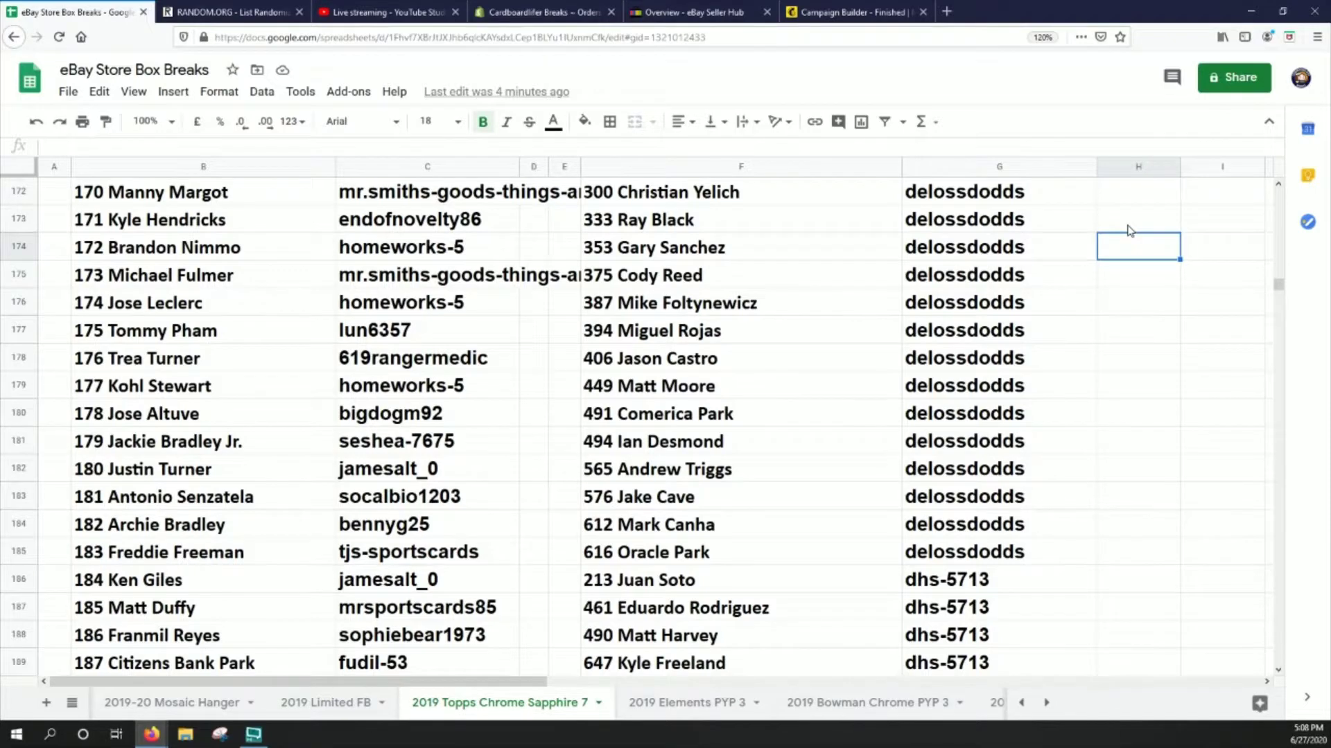
{"action": "key", "text": "Page_Down"}
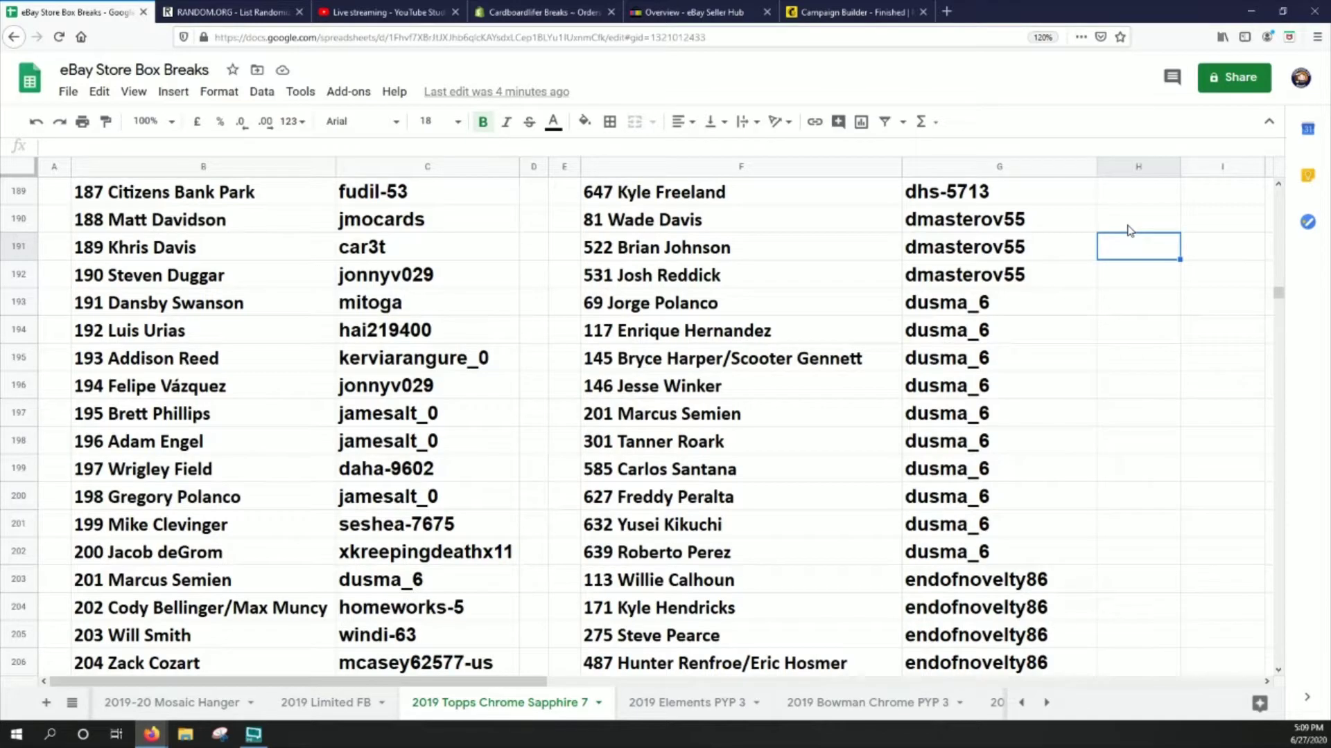
{"action": "key", "text": "Page_Down"}
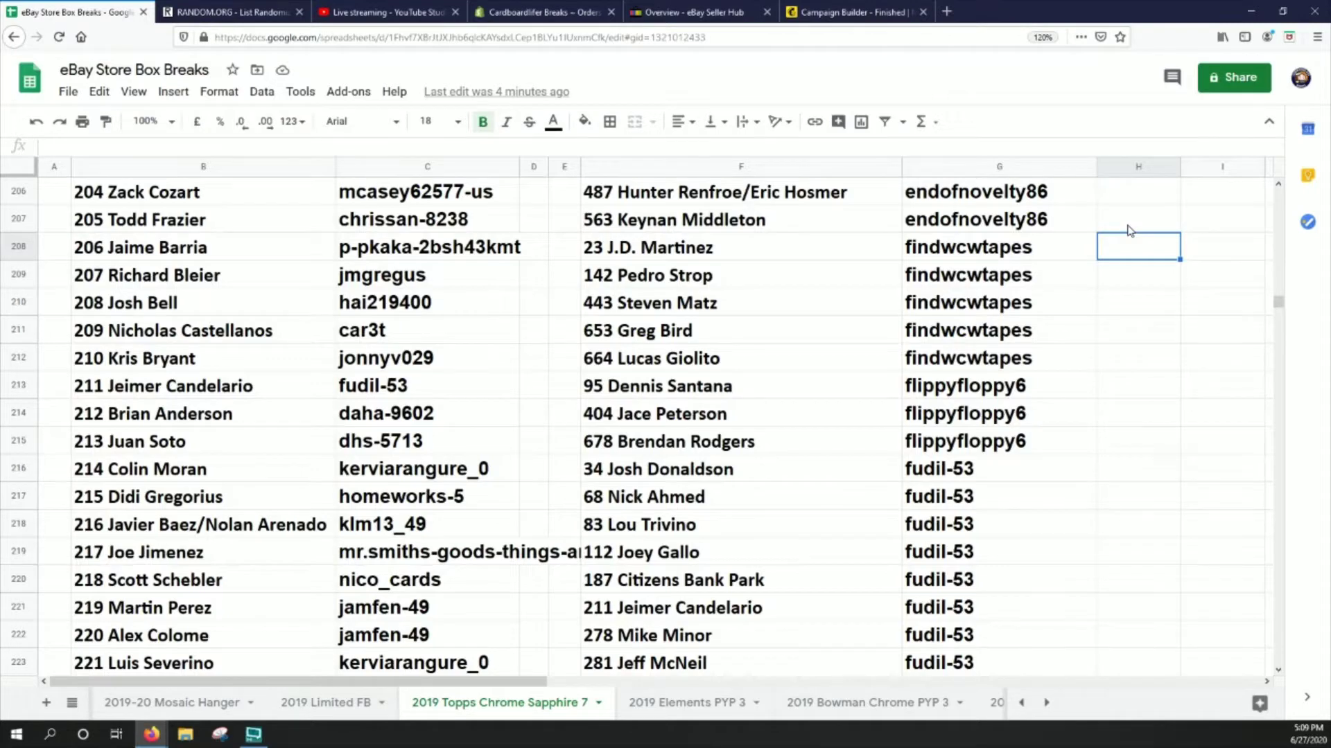
{"action": "key", "text": "Page_Down"}
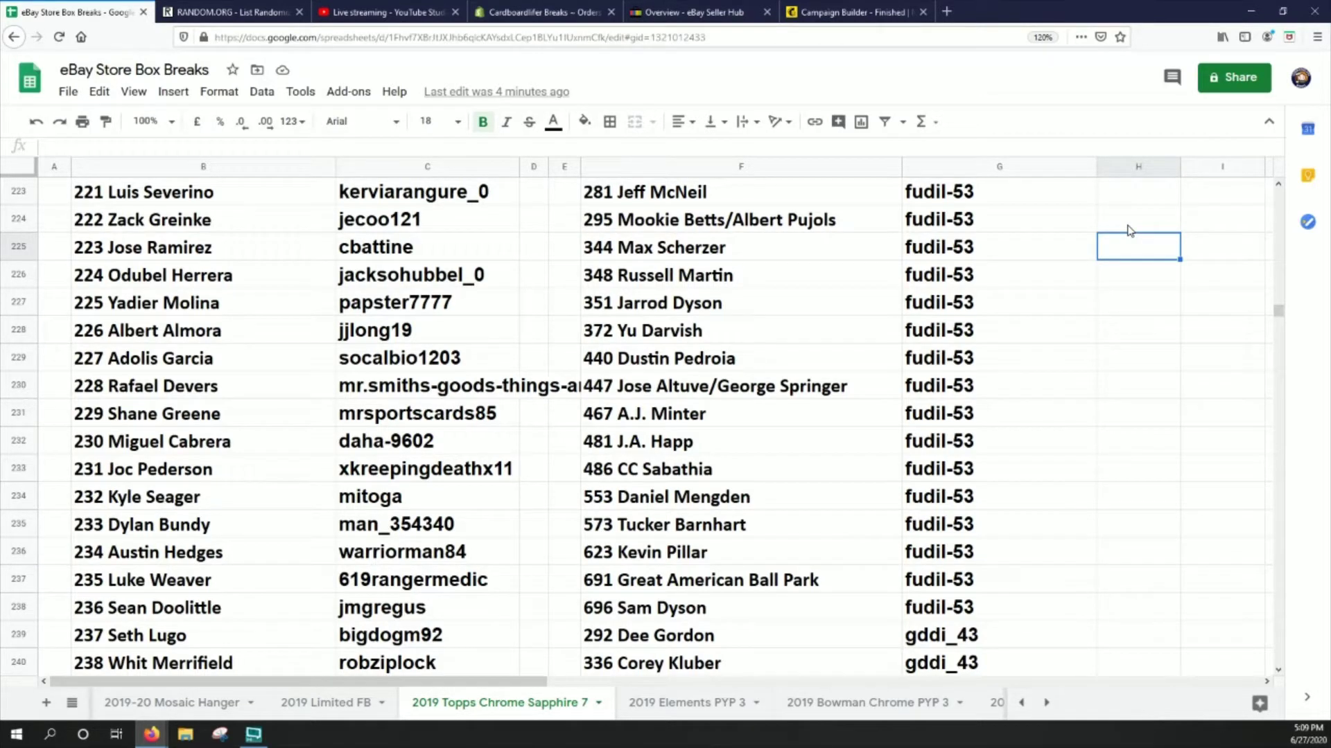
{"action": "key", "text": "Page_Down"}
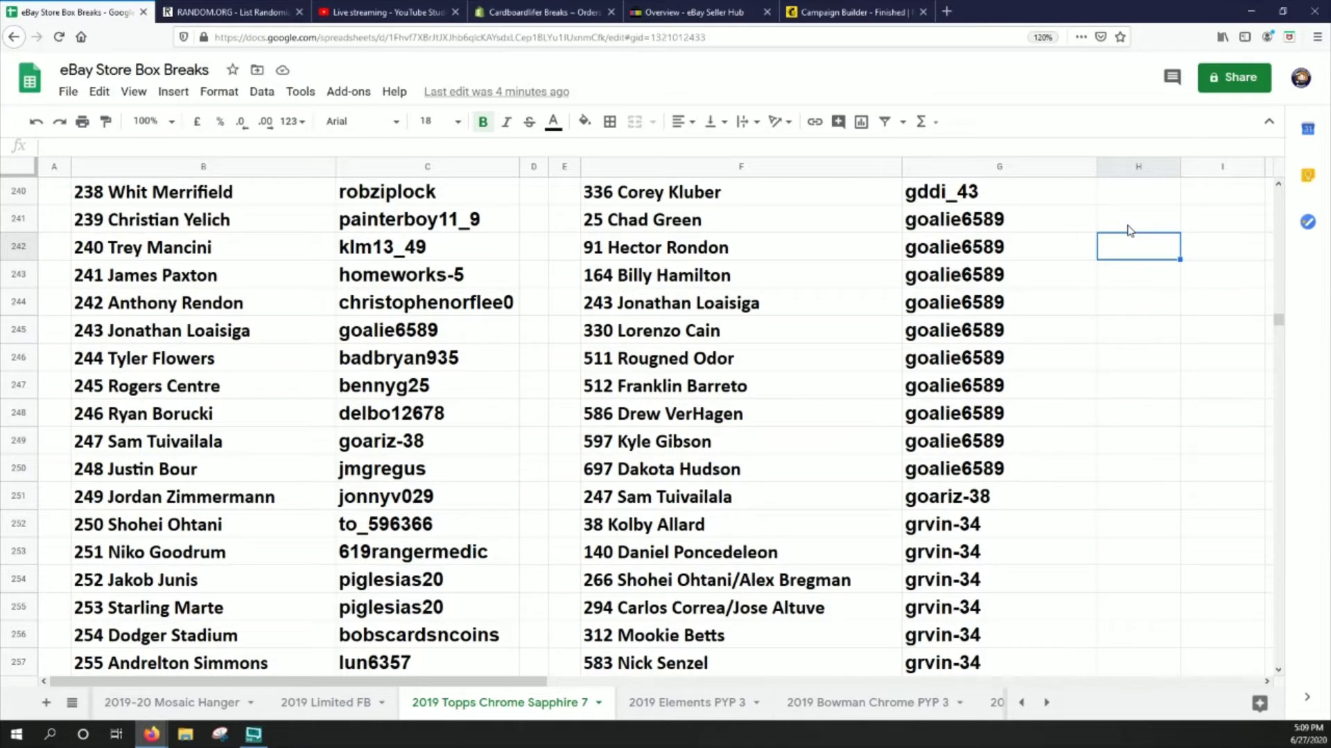
{"action": "key", "text": "Page_Down"}
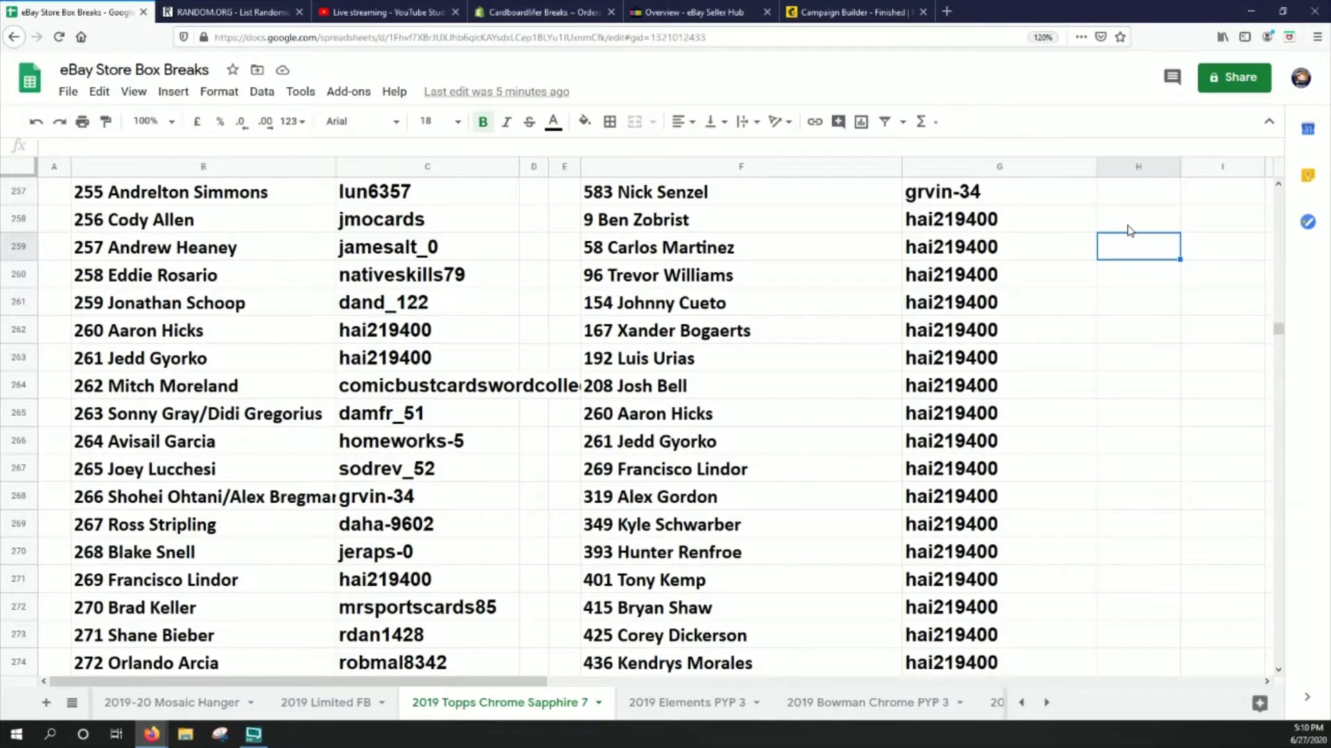
{"action": "key", "text": "Page_Down"}
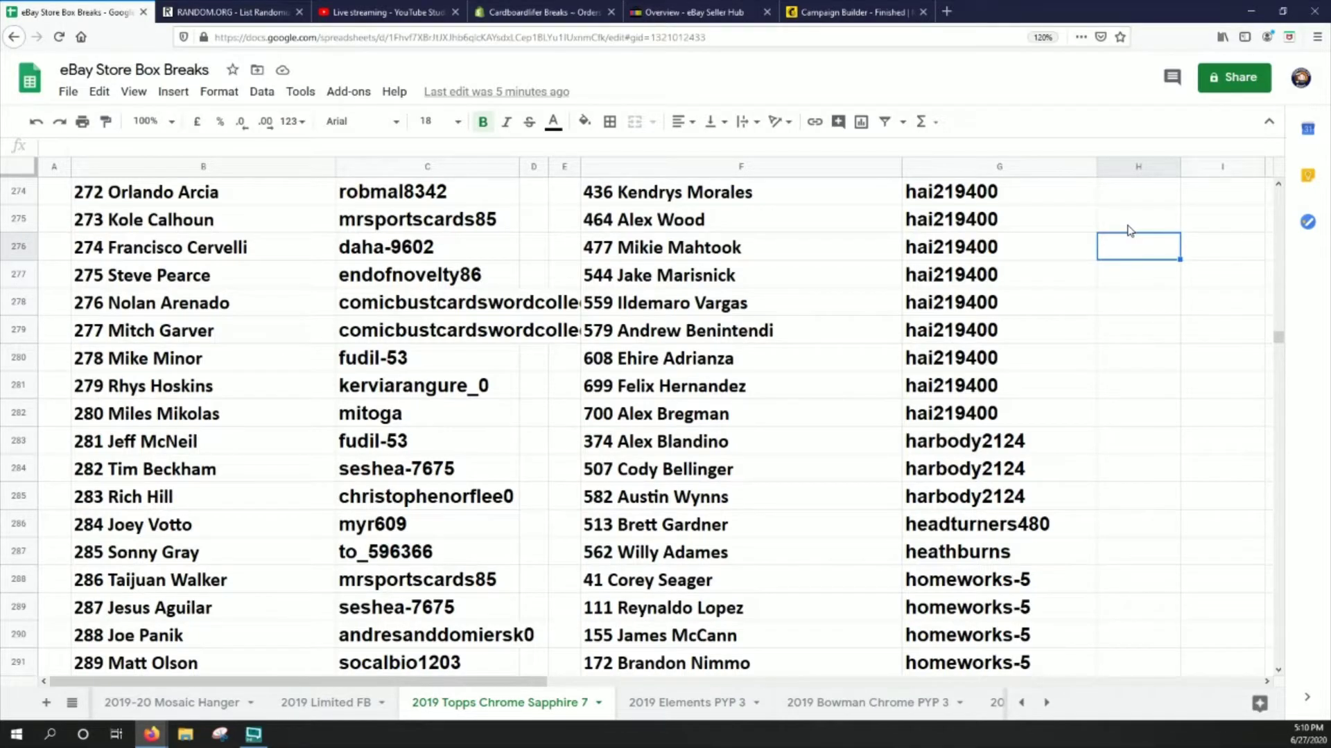
{"action": "key", "text": "Page_Down"}
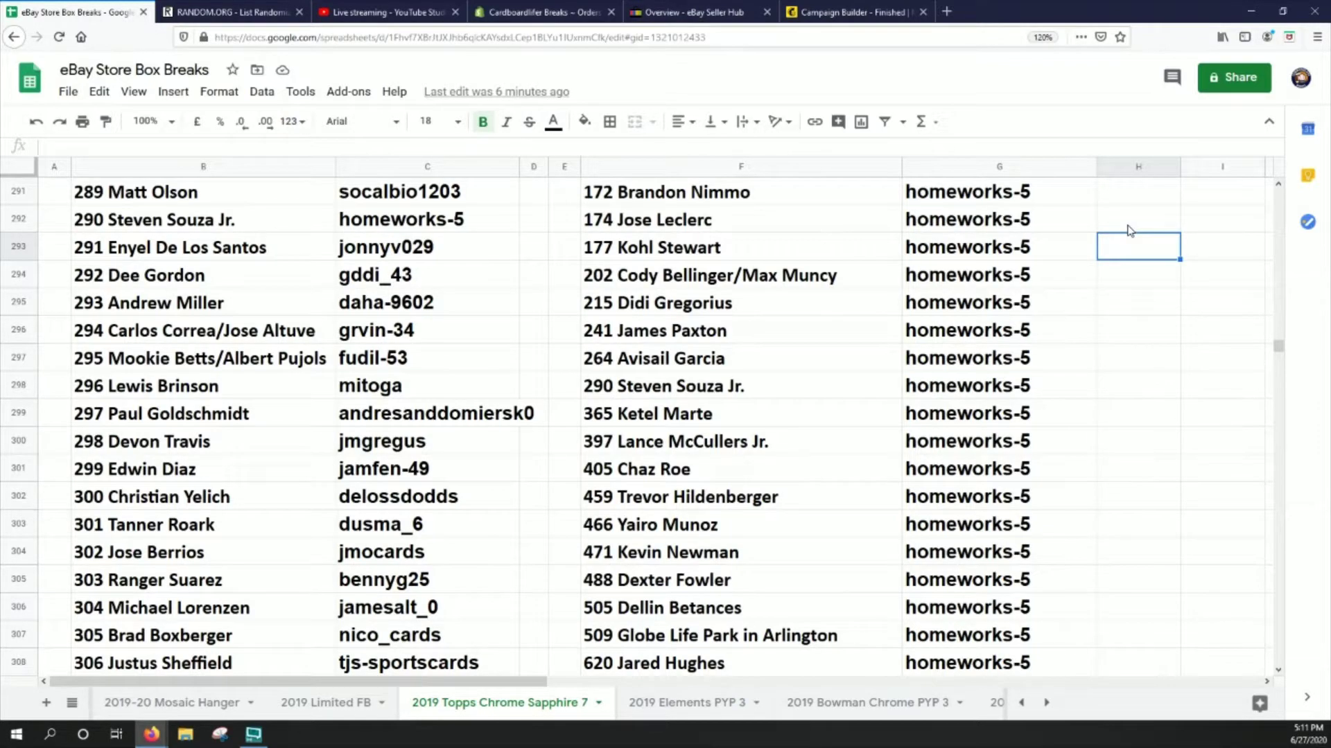
{"action": "key", "text": "Page_Down"}
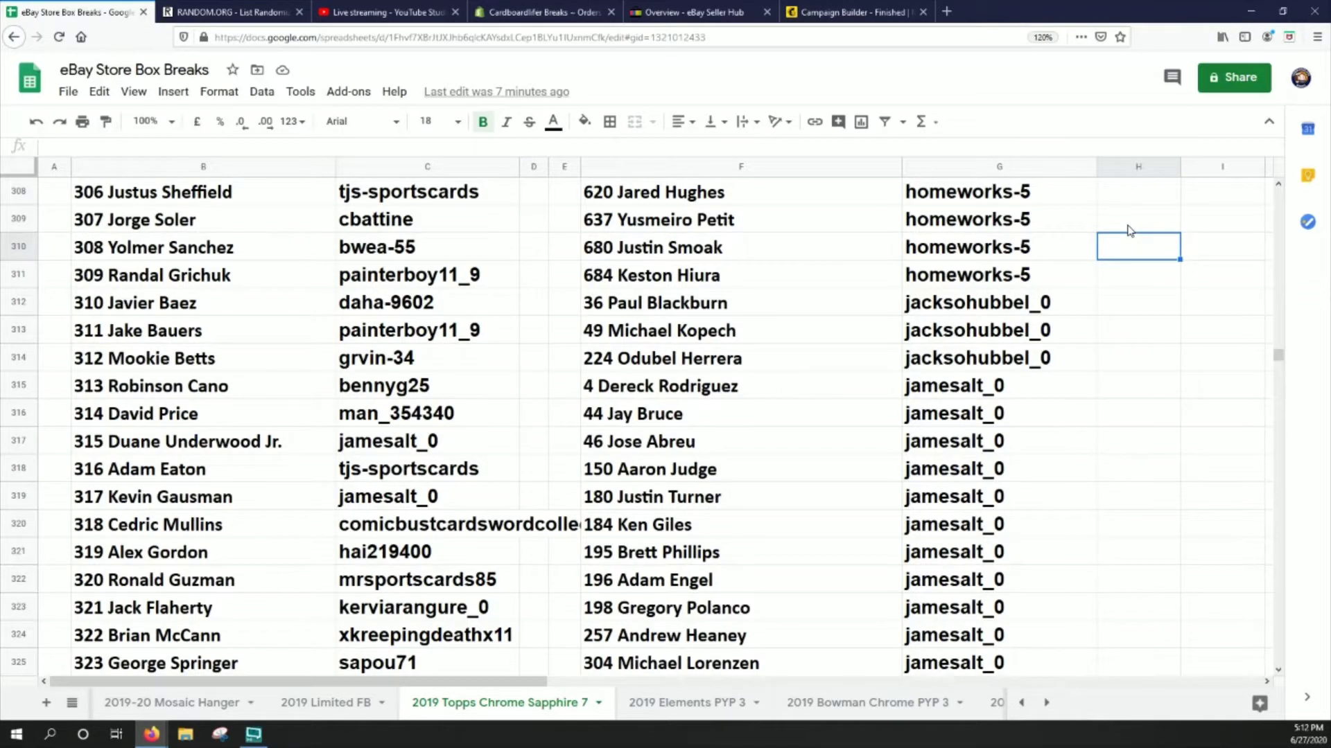
{"action": "key", "text": "Page_Down"}
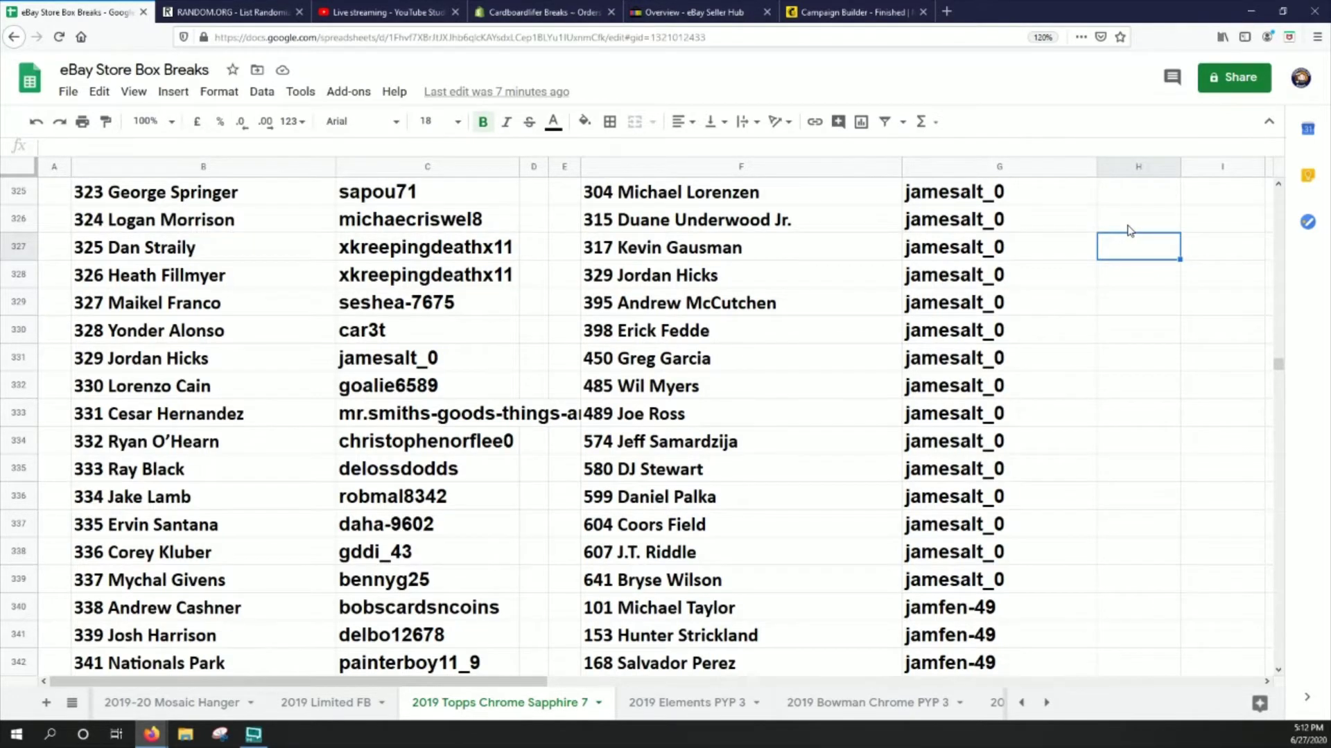
{"action": "key", "text": "Page_Down"}
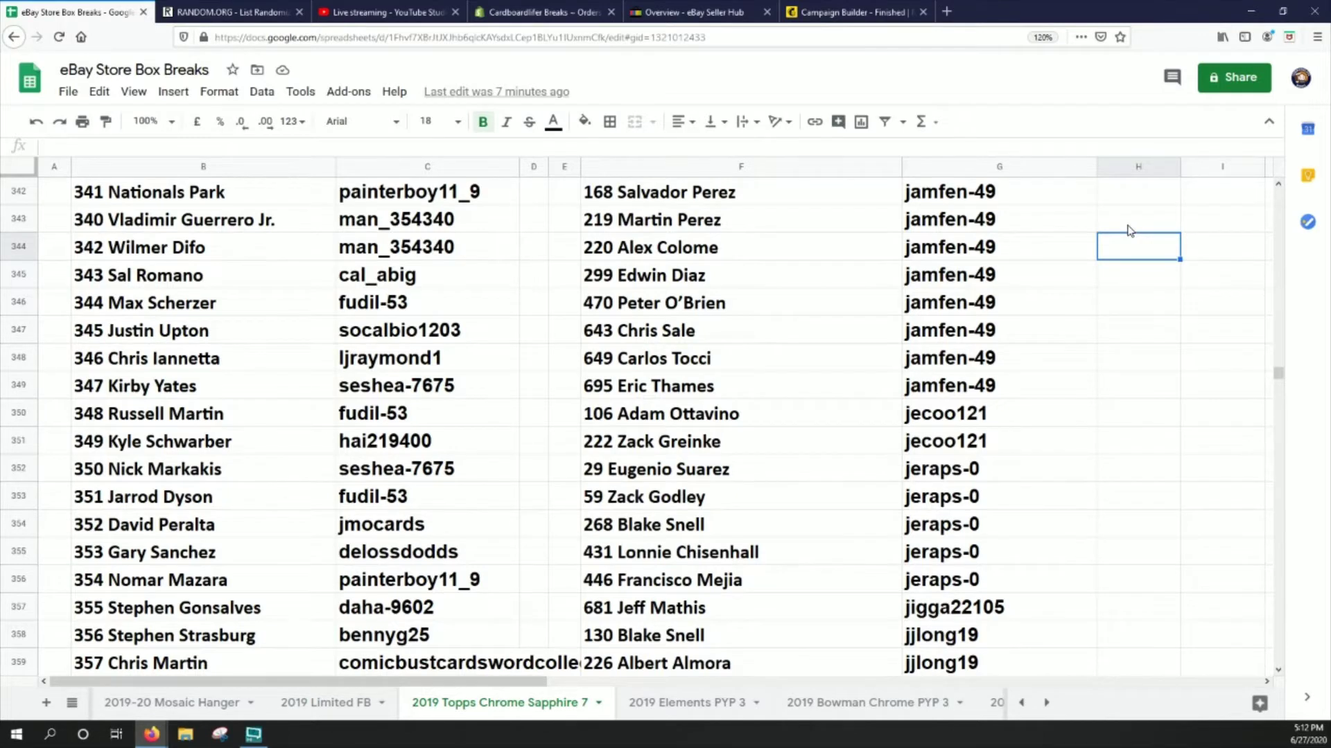
{"action": "scroll", "coordinate": [1130, 231], "scroll_direction": "down", "scroll_amount": 6}
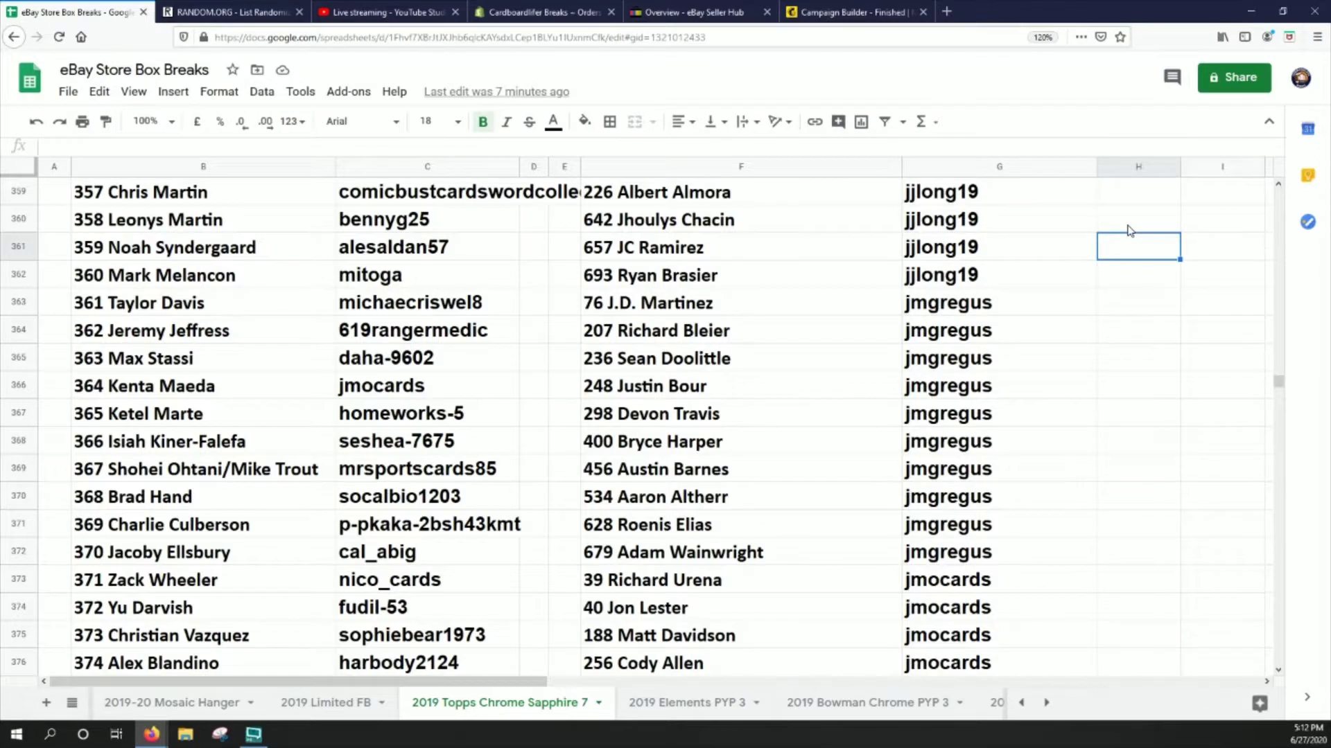
{"action": "scroll", "coordinate": [1129, 231], "scroll_direction": "down", "scroll_amount": 6}
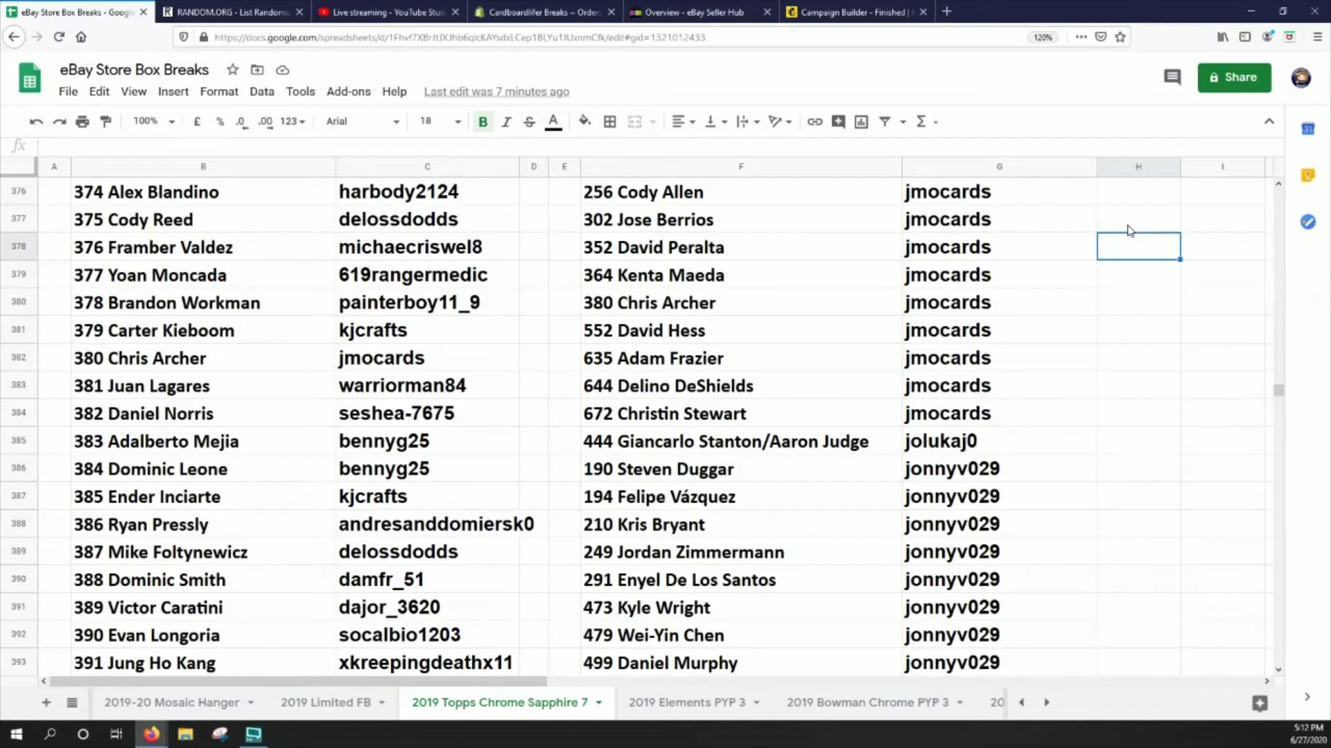
{"action": "key", "text": "Page_Down"}
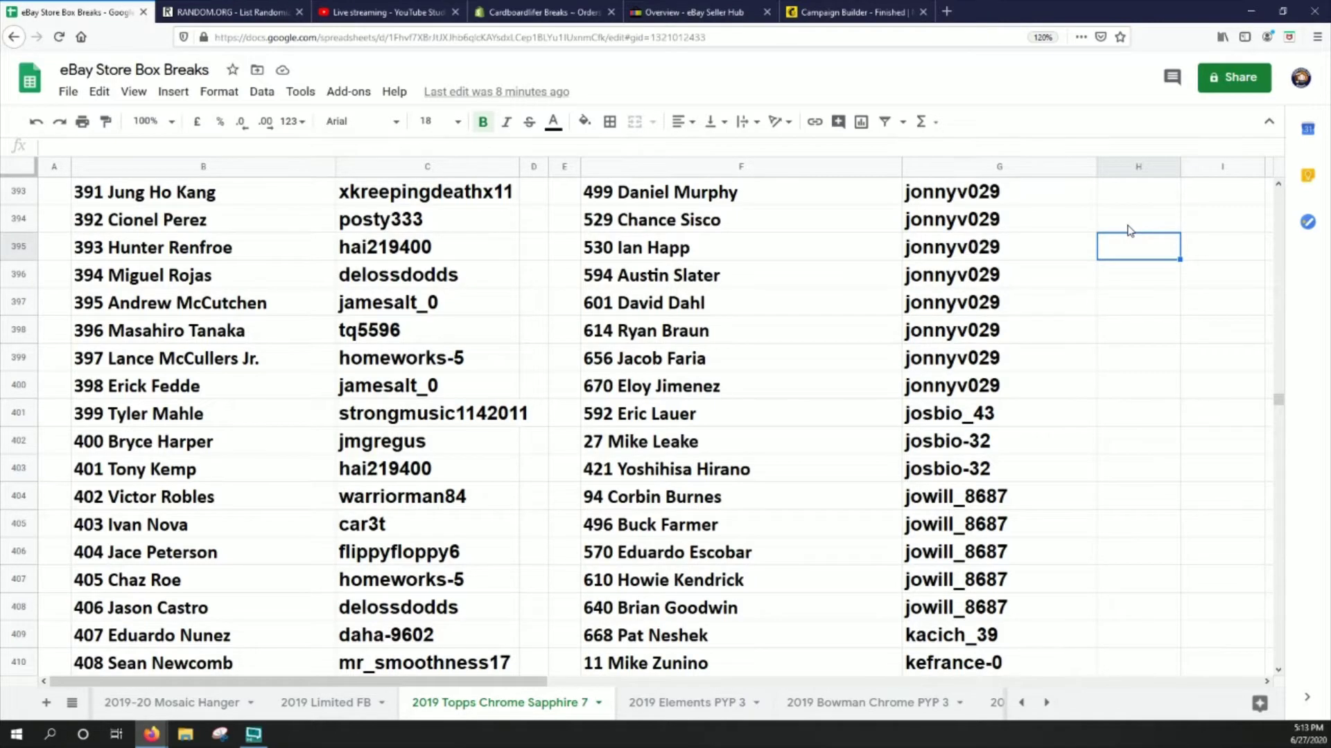
{"action": "scroll", "coordinate": [1129, 230], "scroll_direction": "down", "scroll_amount": 6}
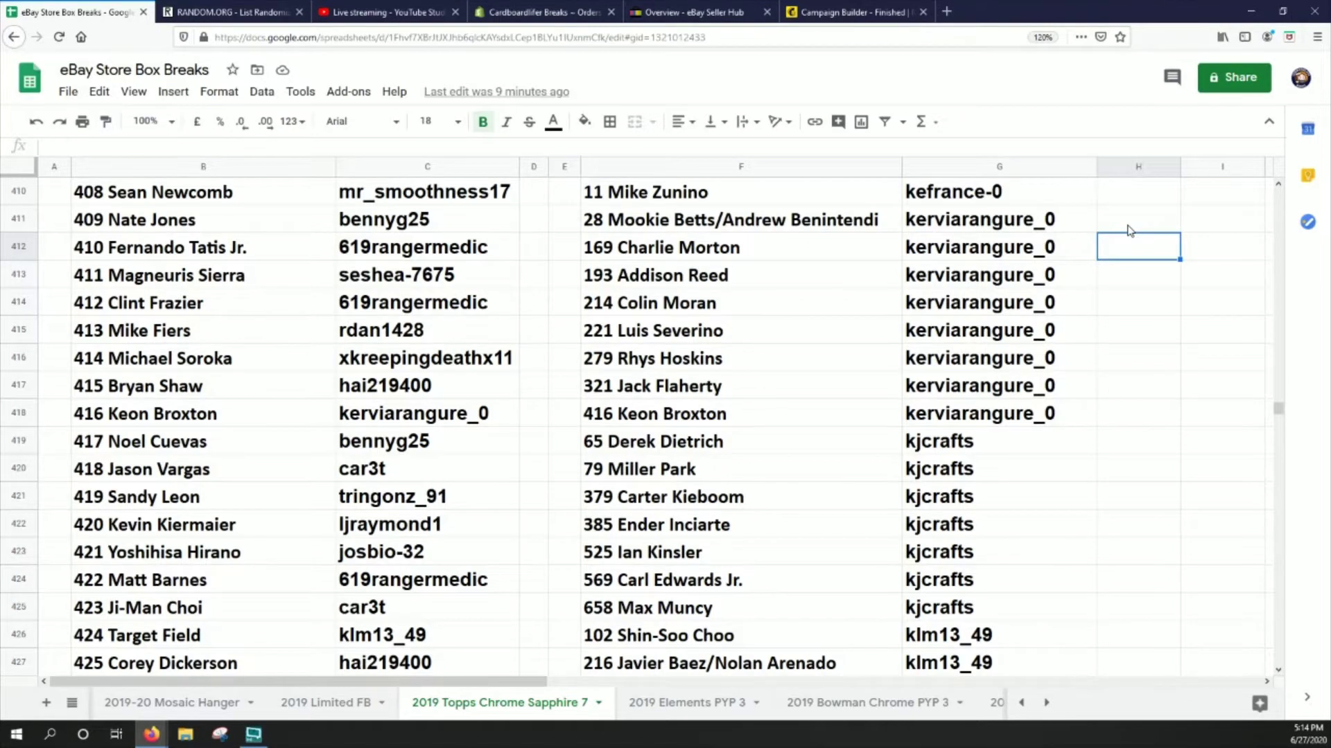
{"action": "key", "text": "Page_Down"}
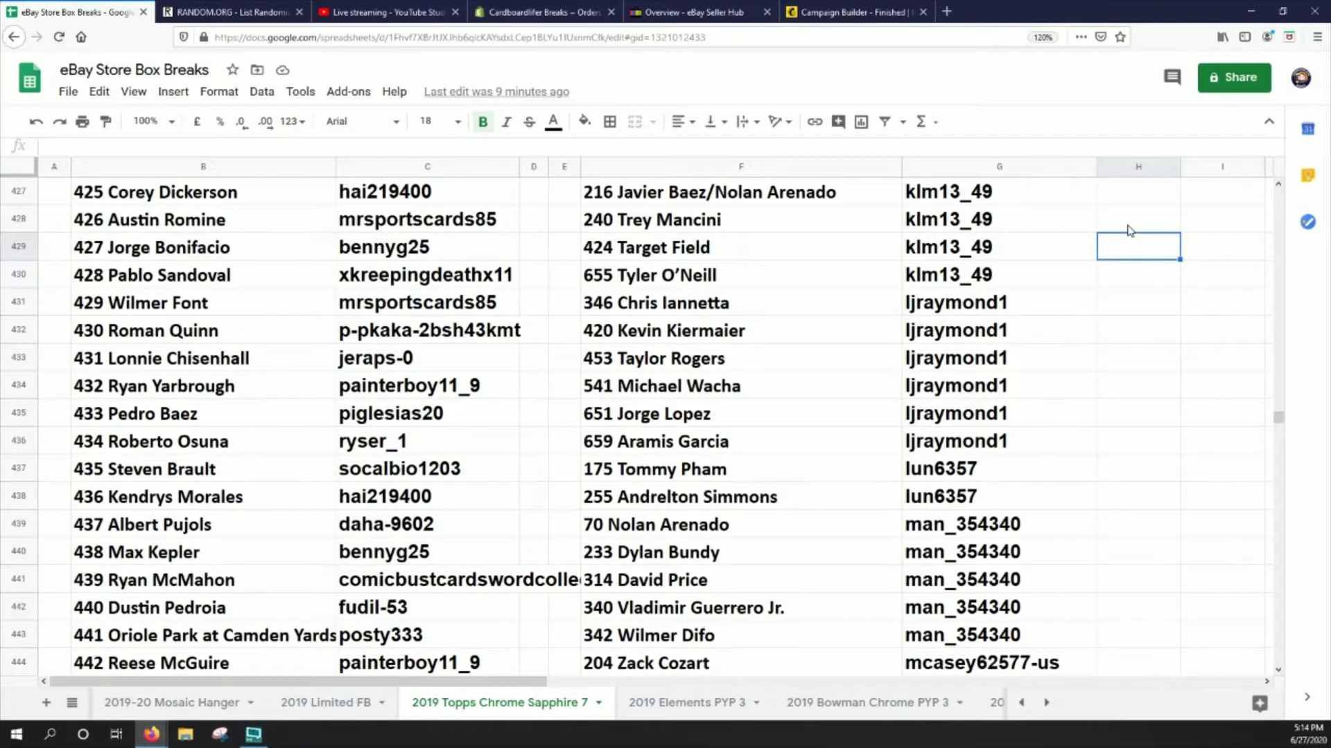
{"action": "key", "text": "Page_Down"}
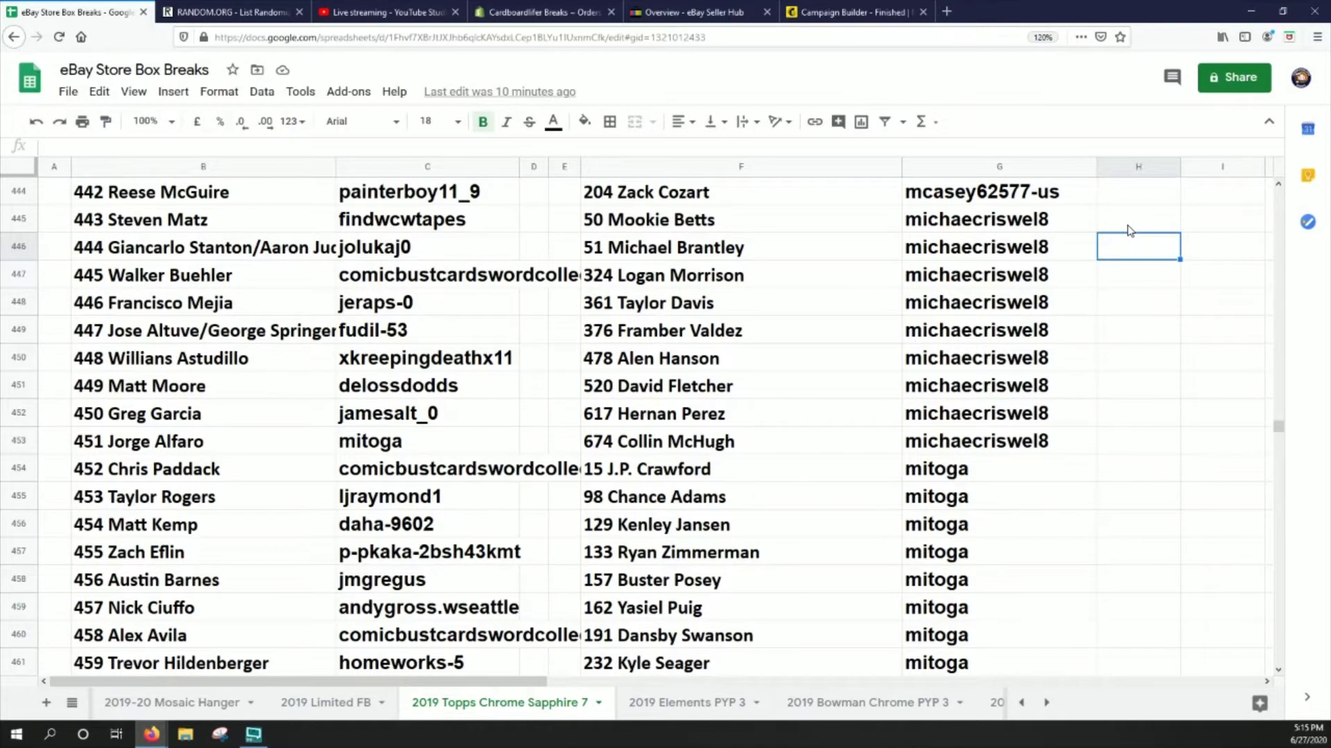
{"action": "scroll", "coordinate": [1129, 231], "scroll_direction": "down", "scroll_amount": 6}
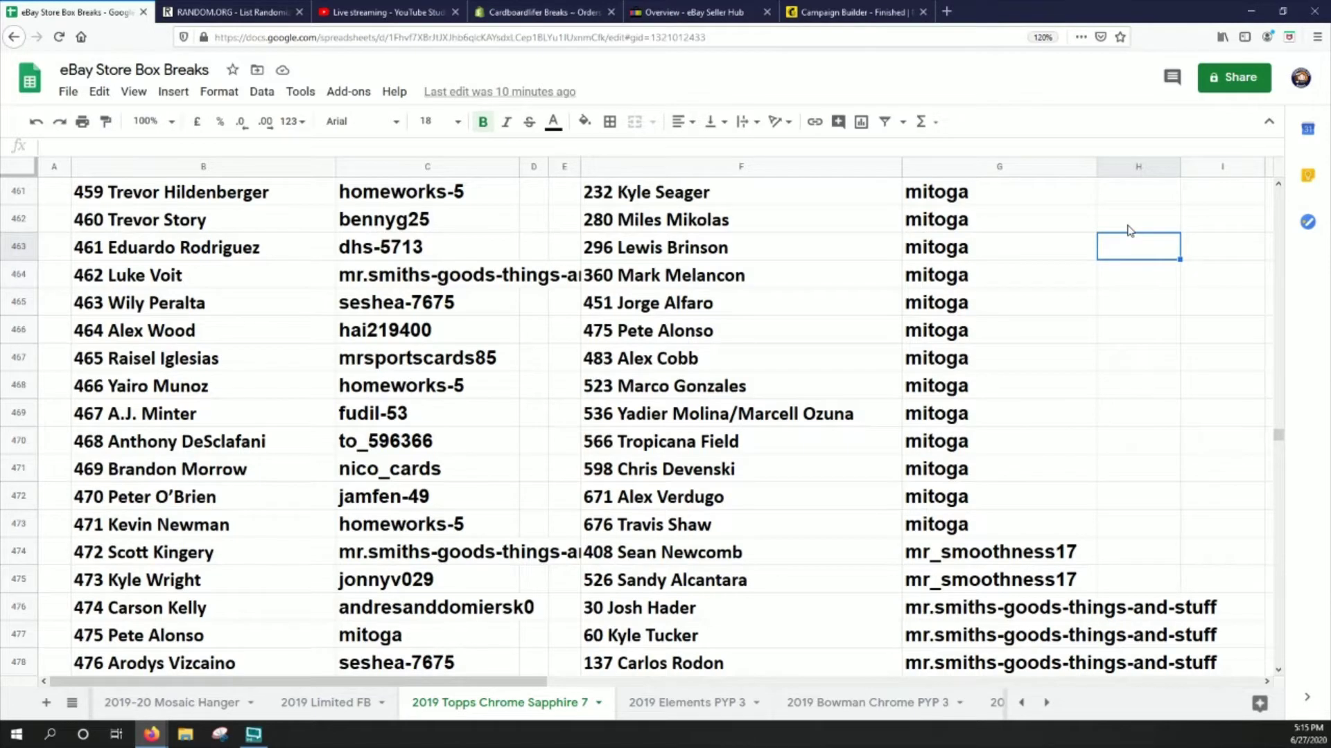
{"action": "scroll", "coordinate": [1128, 230], "scroll_direction": "down", "scroll_amount": 6}
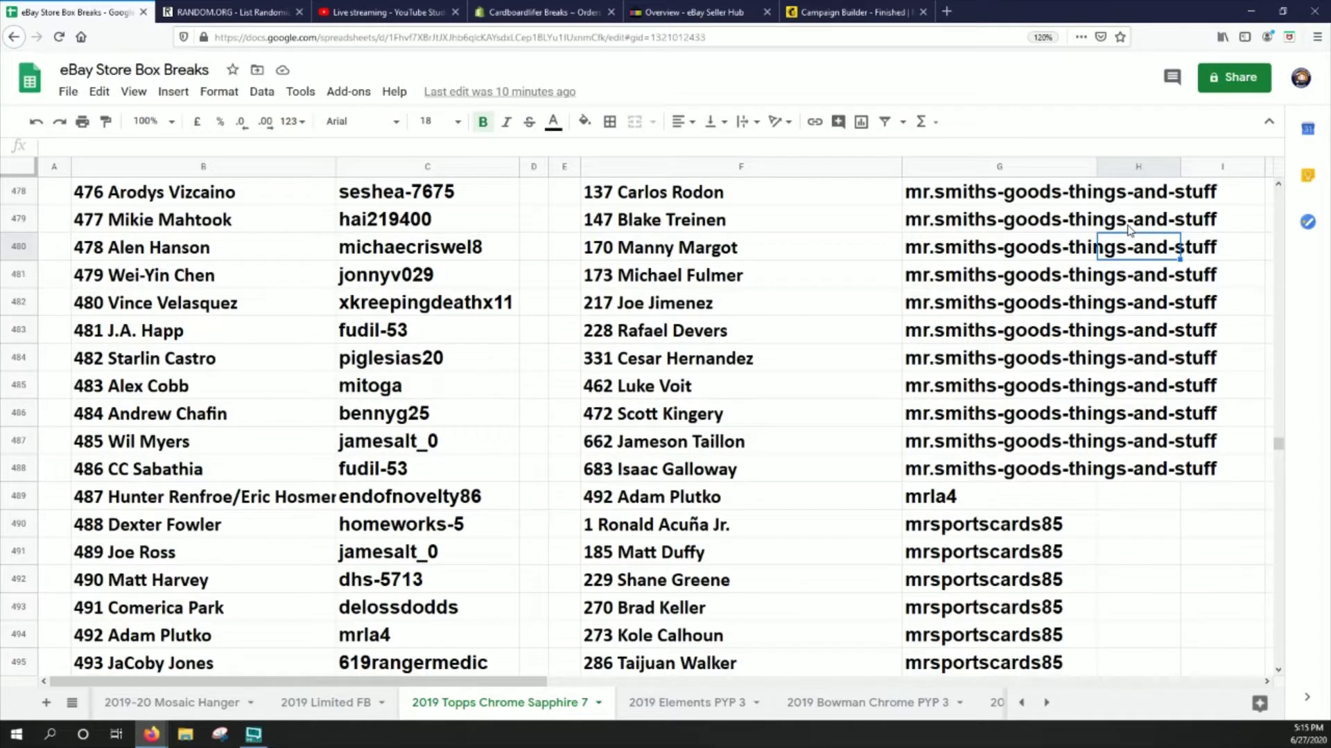
{"action": "key", "text": "Page_Down"}
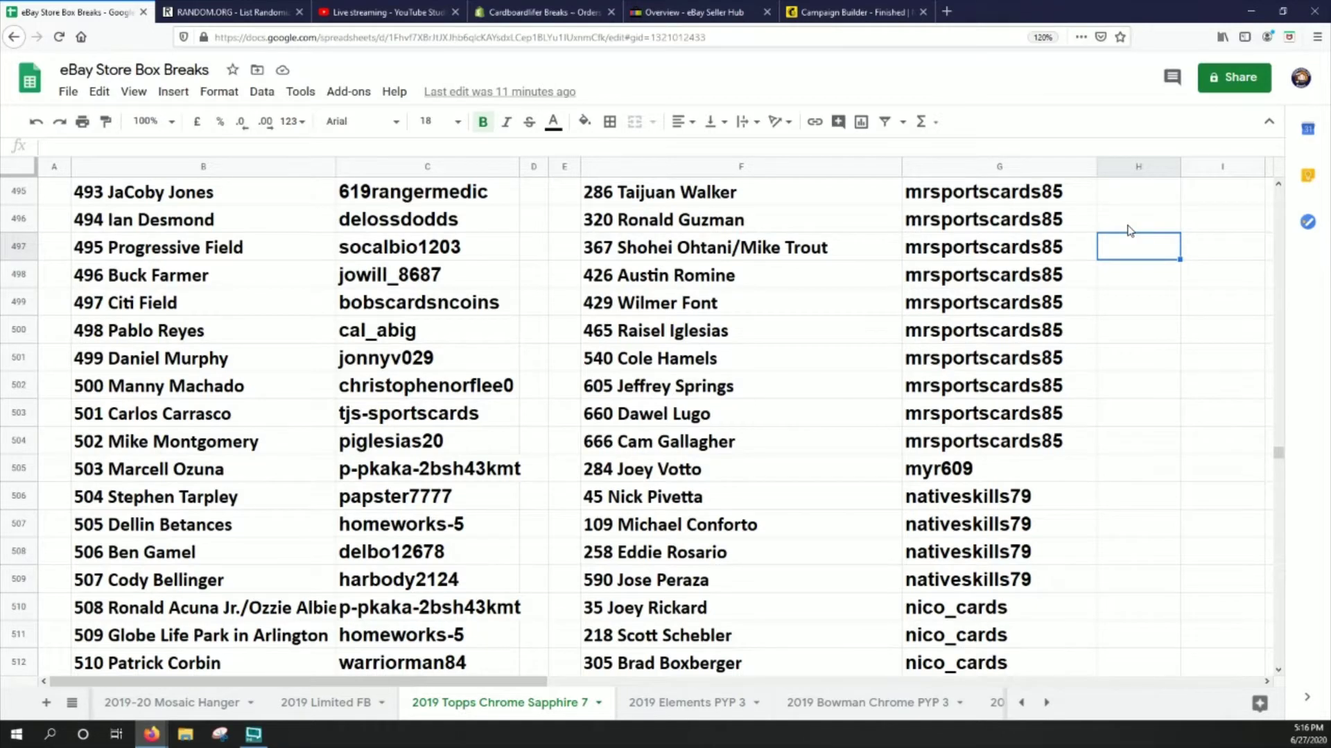
{"action": "key", "text": "Page_Down"}
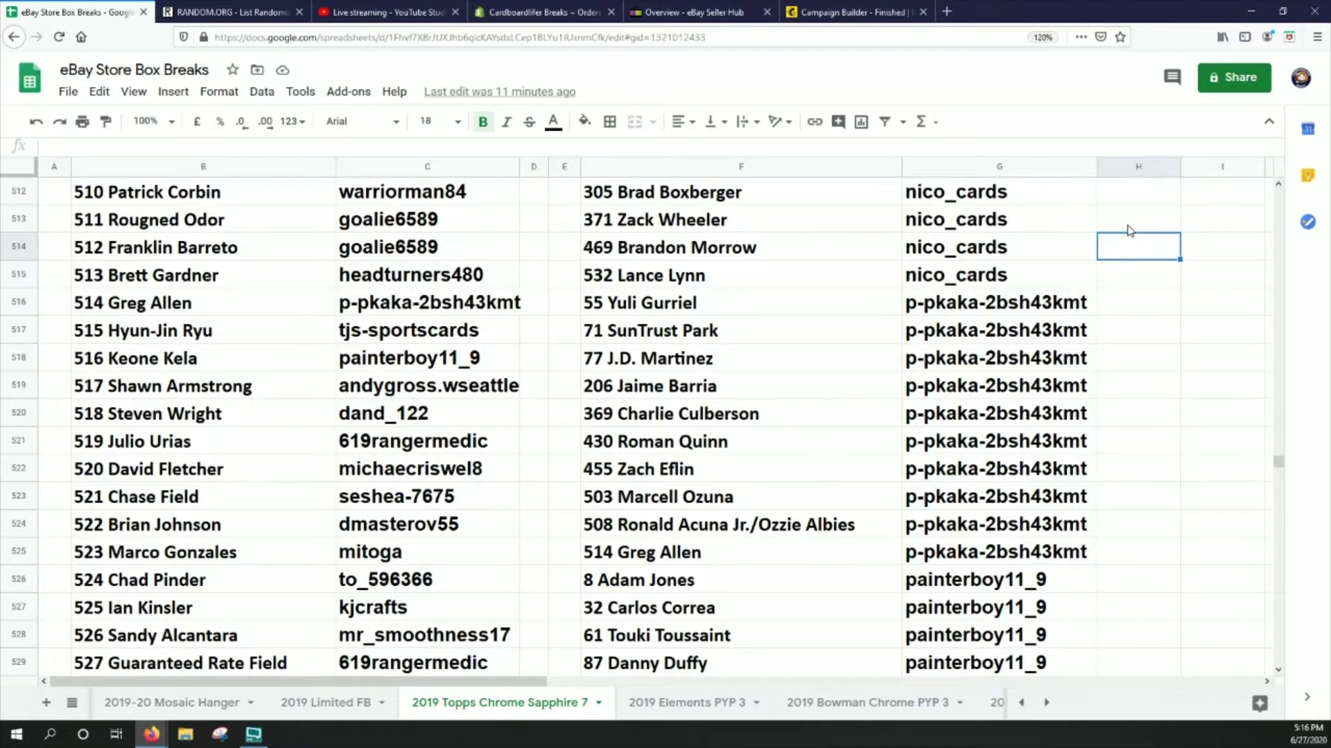
{"action": "key", "text": "Page_Down"}
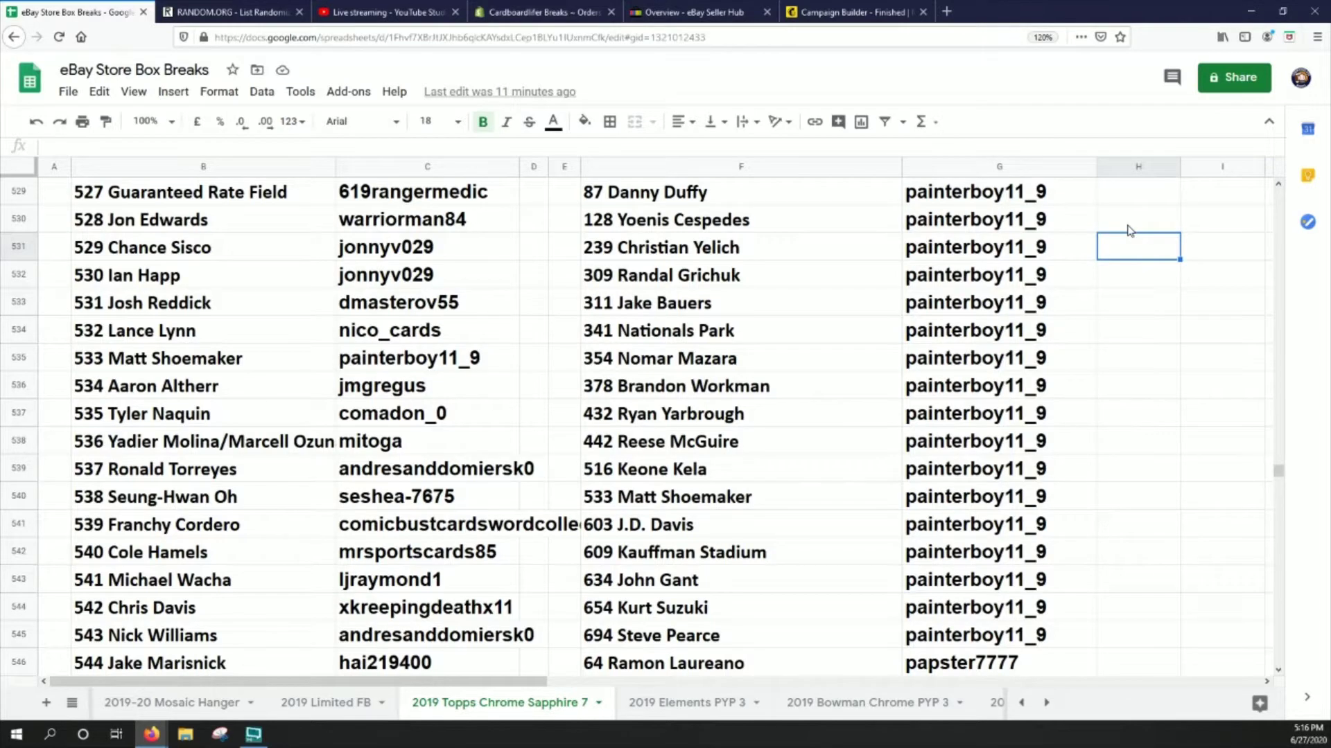
Step: Page down through the player and buyer list to show rows 580–597
{"action": "scroll", "coordinate": [1130, 230], "scroll_direction": "down", "scroll_amount": 6}
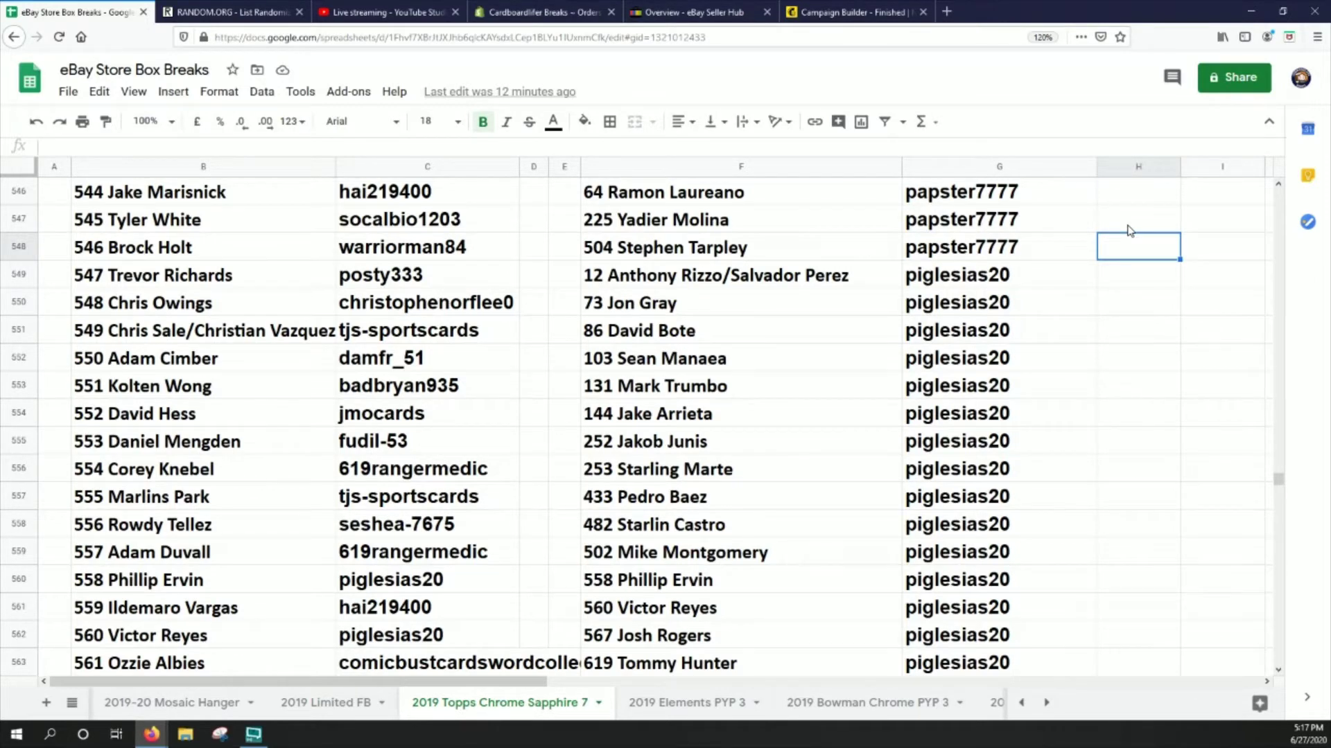
{"action": "key", "text": "Page_Down"}
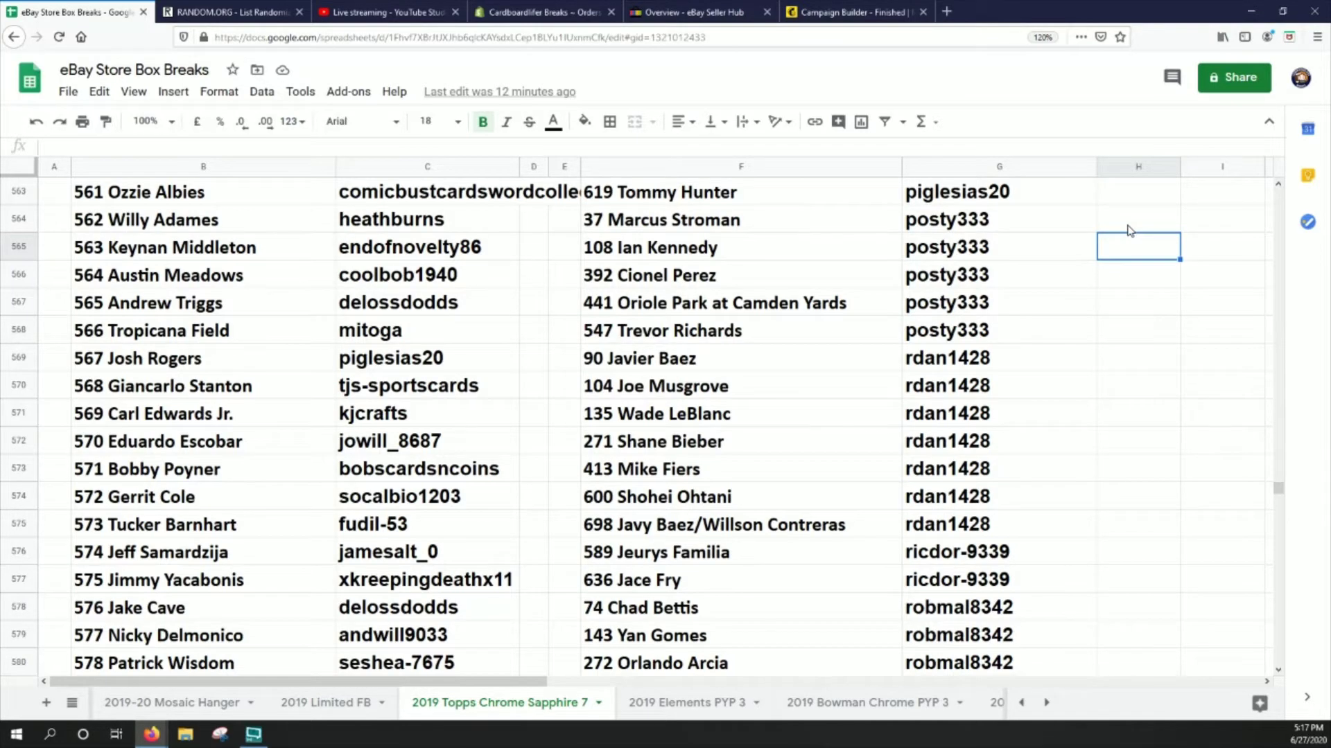
{"action": "key", "text": "Page_Down"}
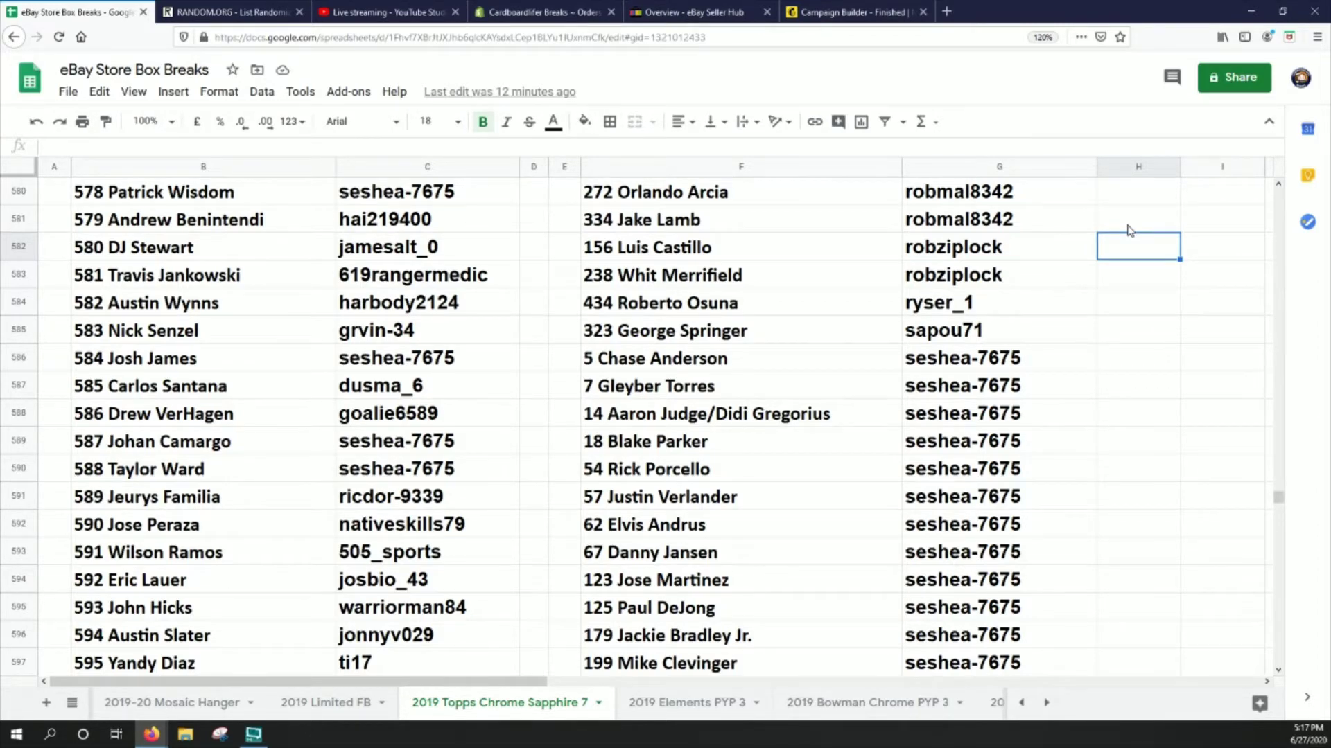
Step: Page down through the matched list from row 597 to row 682
{"action": "key", "text": "Page_Down"}
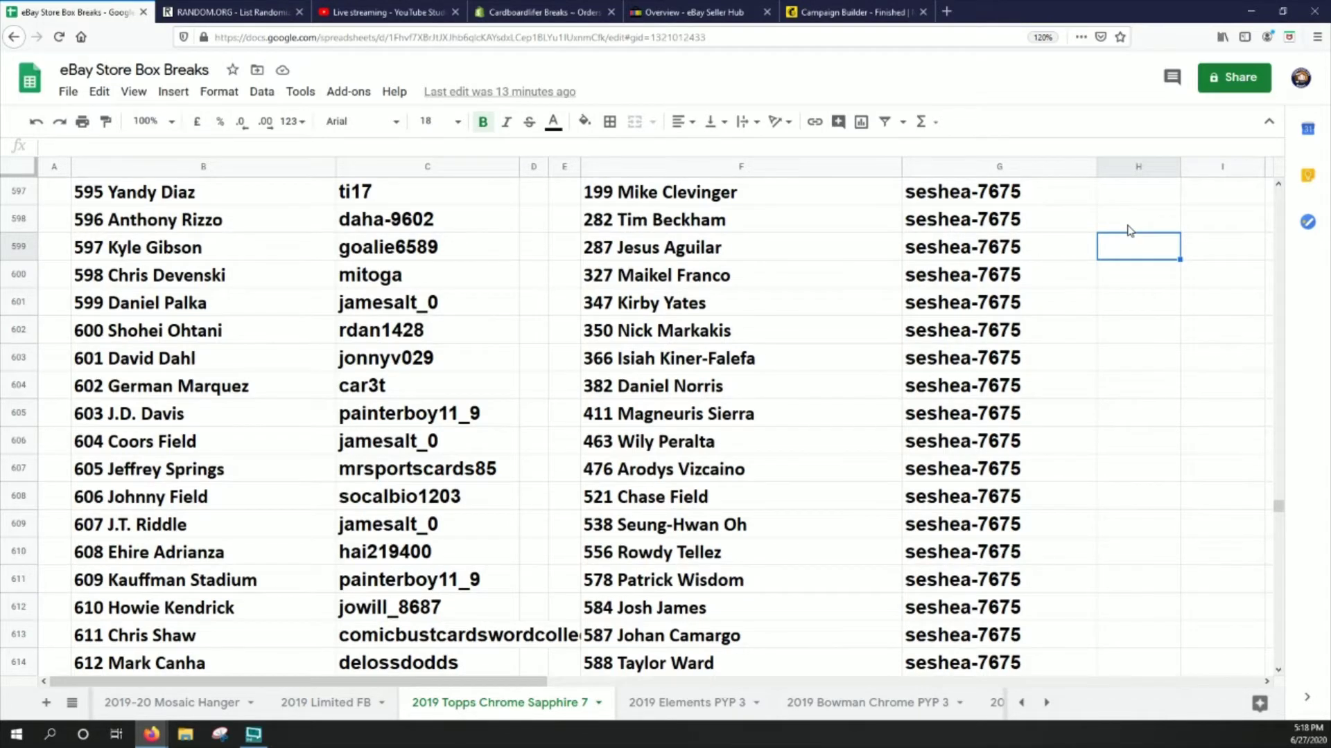
{"action": "key", "text": "Page_Down"}
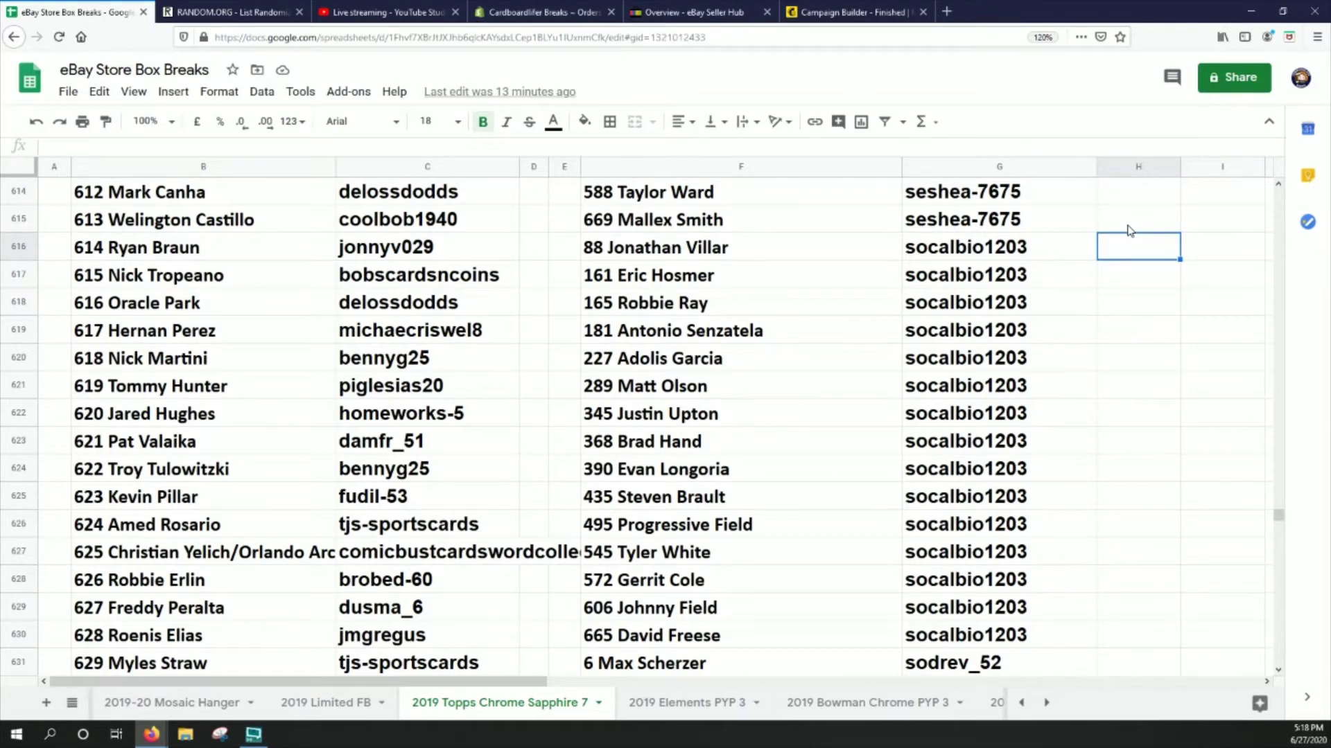
{"action": "key", "text": "Page_Down"}
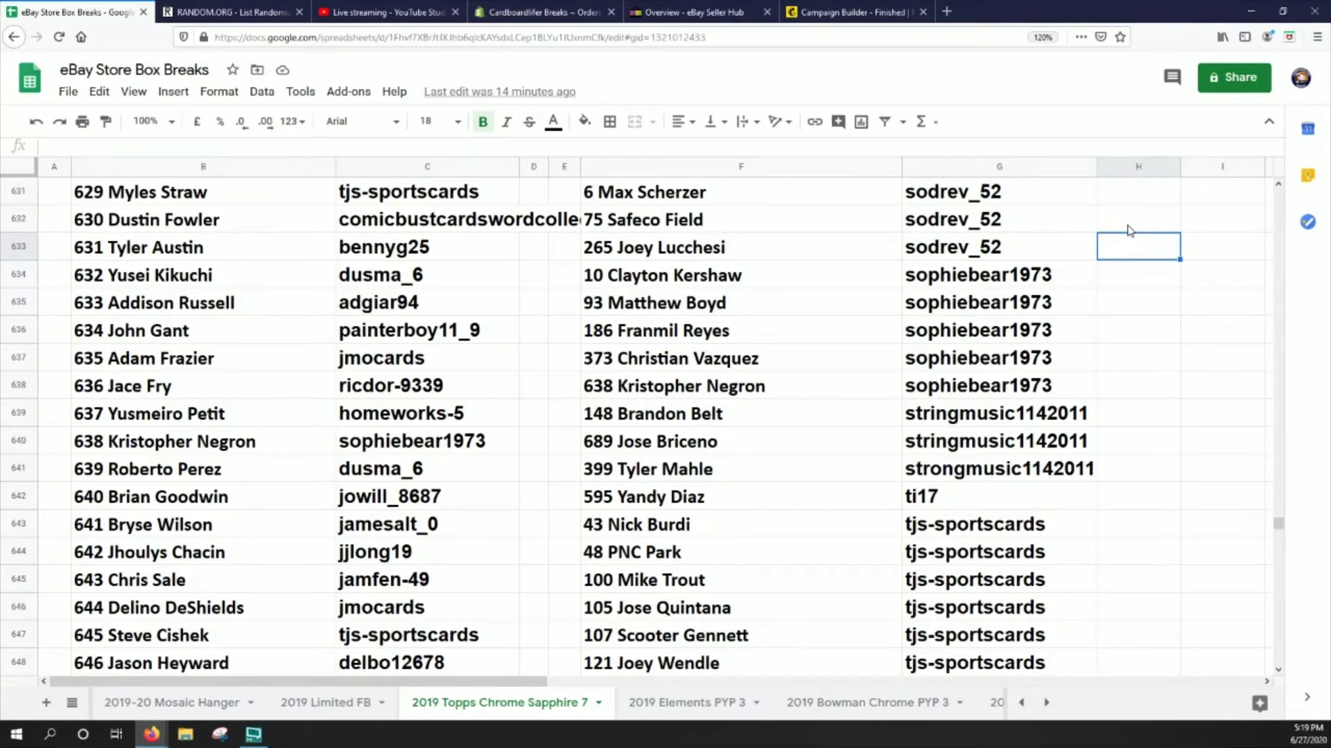
{"action": "key", "text": "Page_Down"}
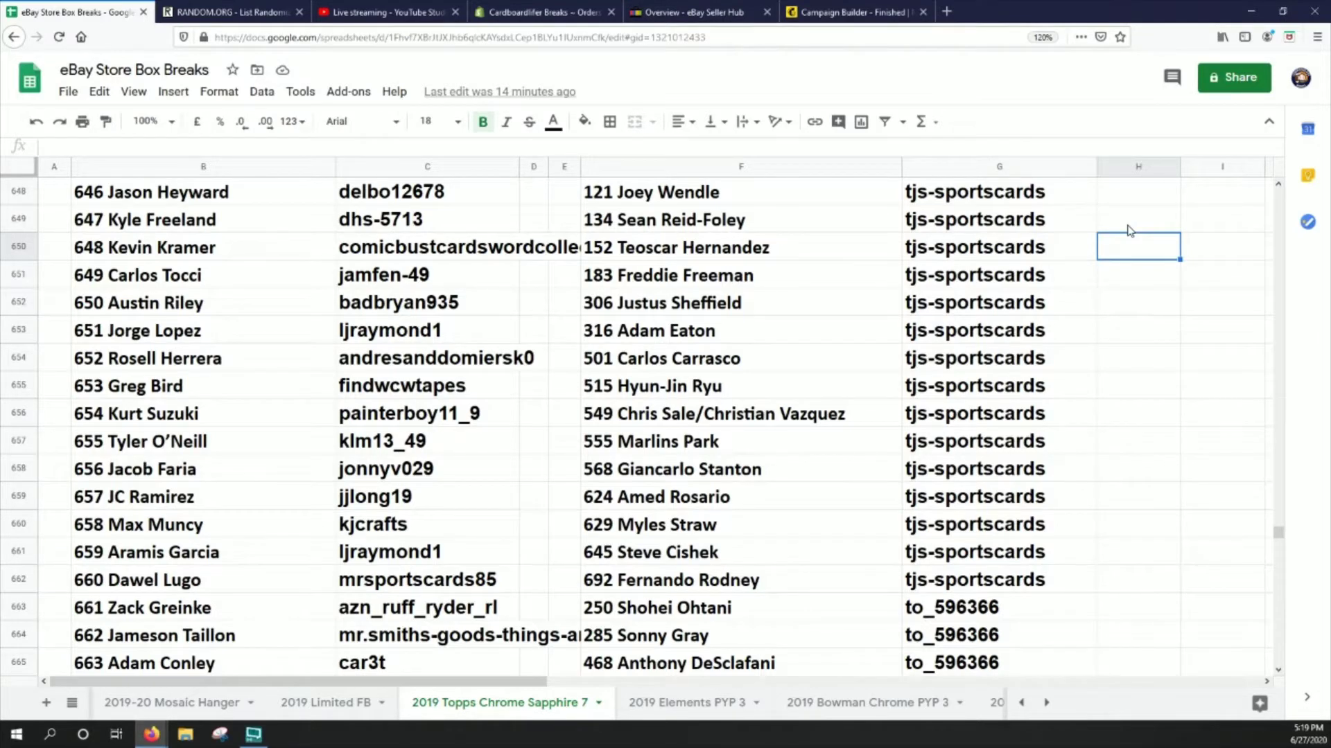
{"action": "key", "text": "Page_Down"}
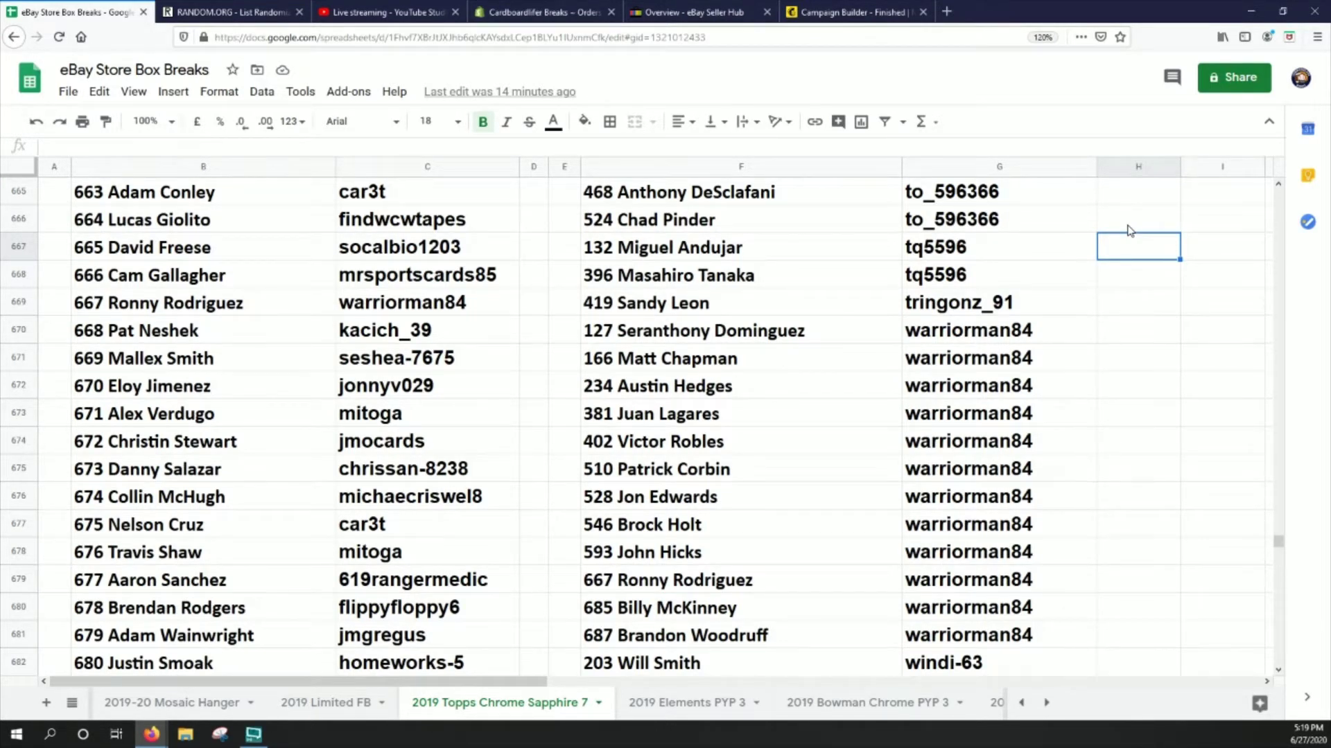
{"action": "key", "text": "Page_Down"}
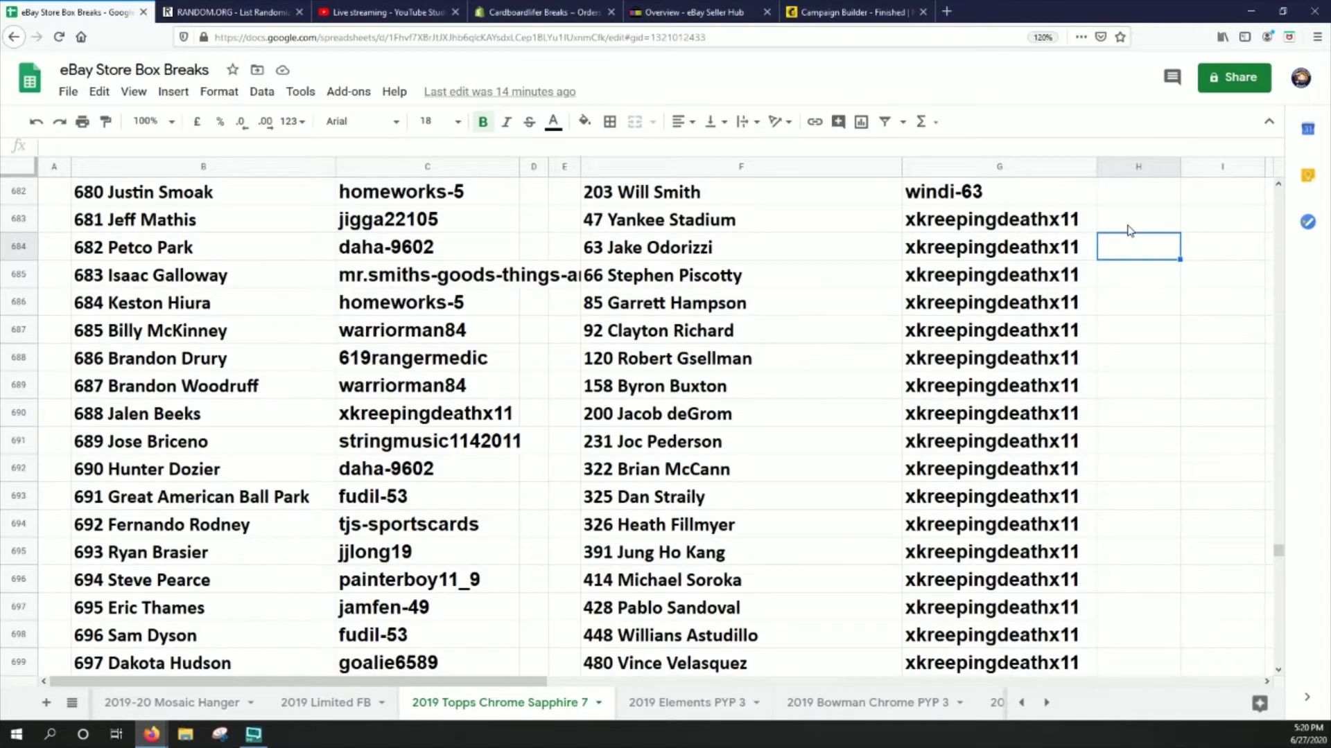
Step: Page down once more to show the list through row 699 and player 700
{"action": "key", "text": "Page_Down"}
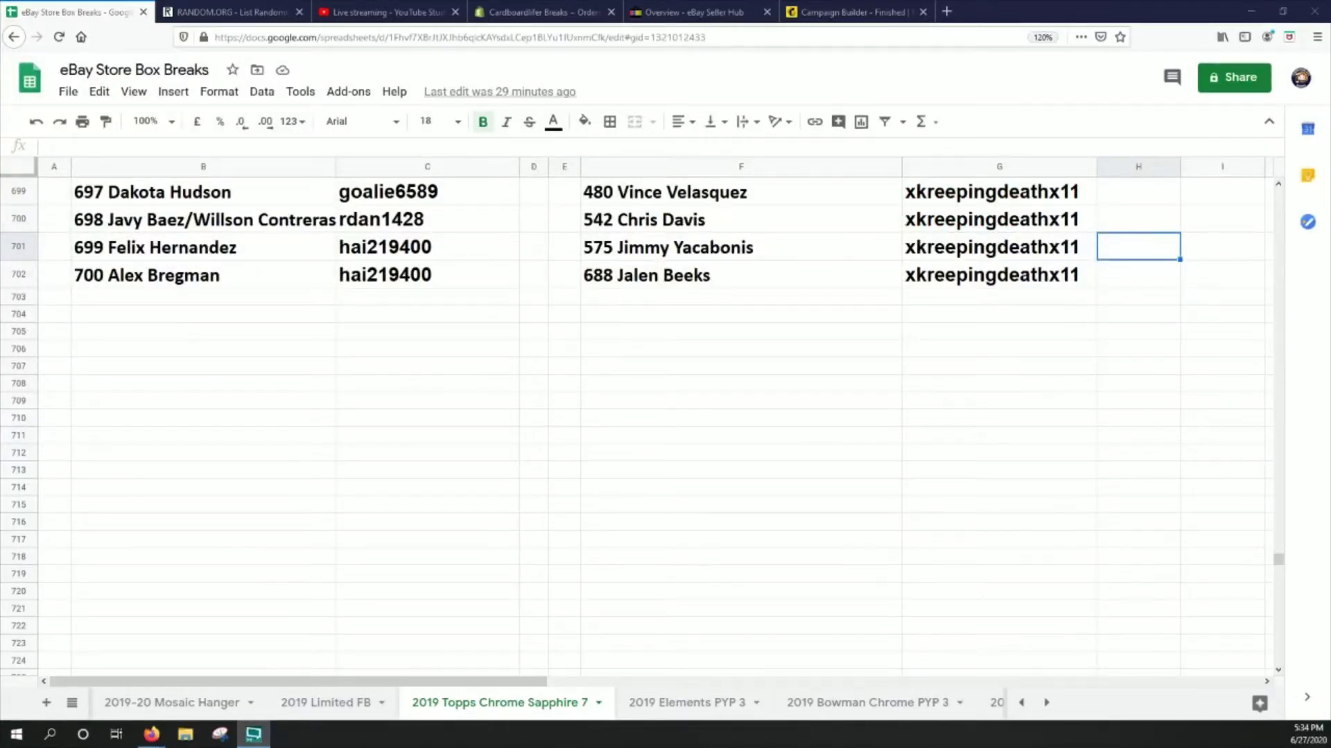
Step: Fill the player and buyer cells for cards 700 and 562 with yellow
{"action": "left_click_drag", "start_coordinate": [154, 277], "coordinate": [346, 283]}
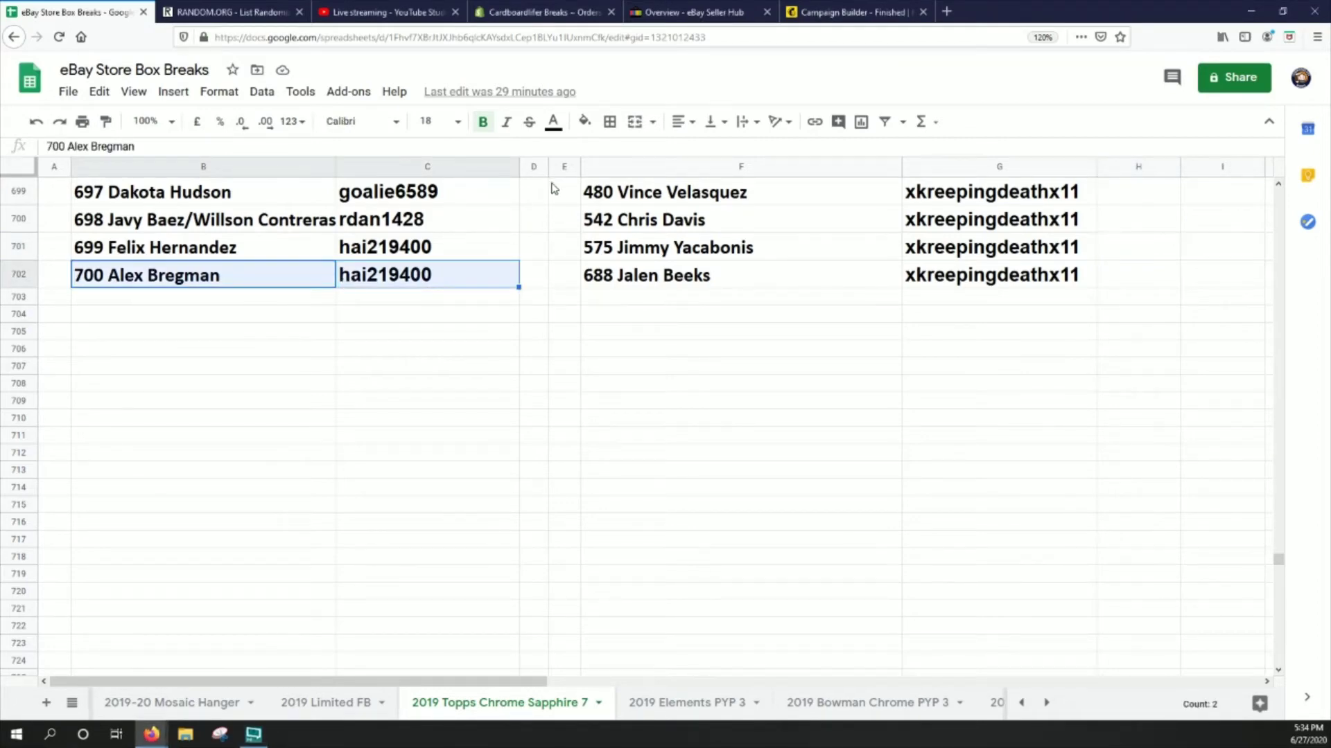
{"action": "left_click", "coordinate": [584, 123]}
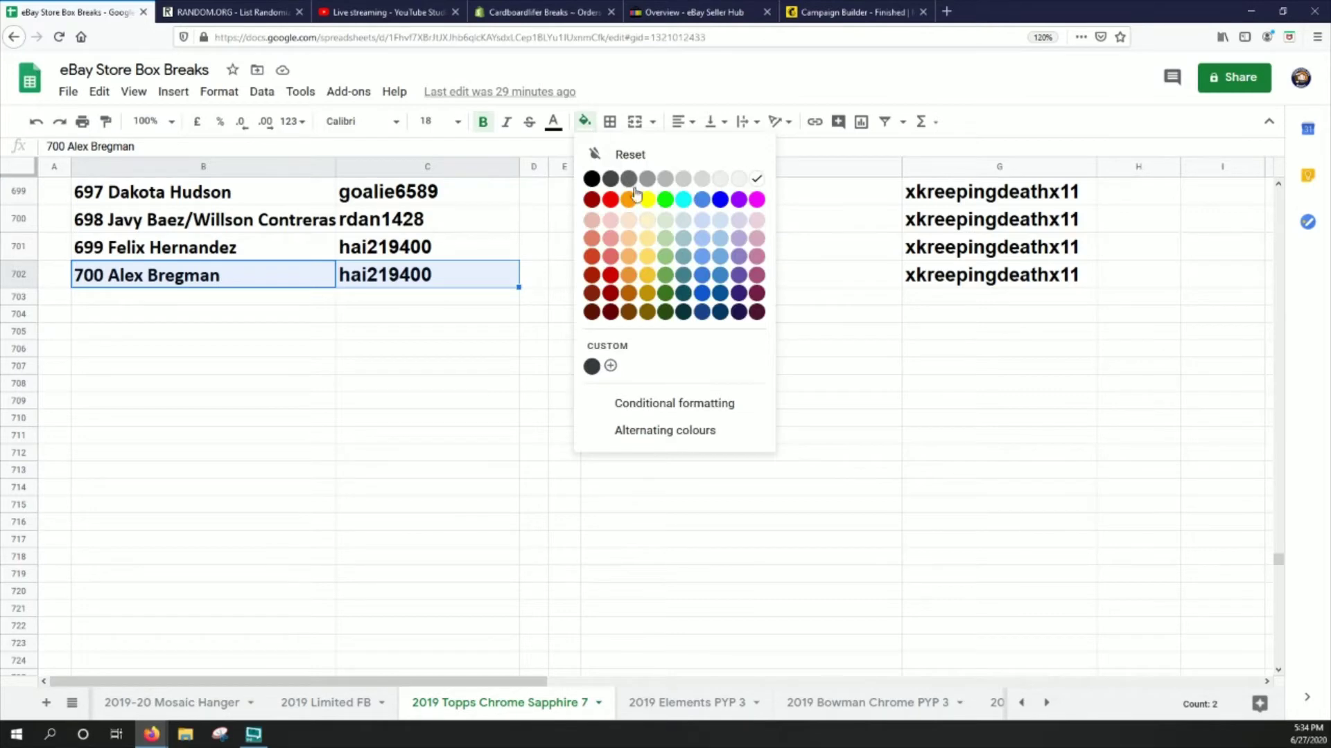
{"action": "left_click", "coordinate": [644, 197]}
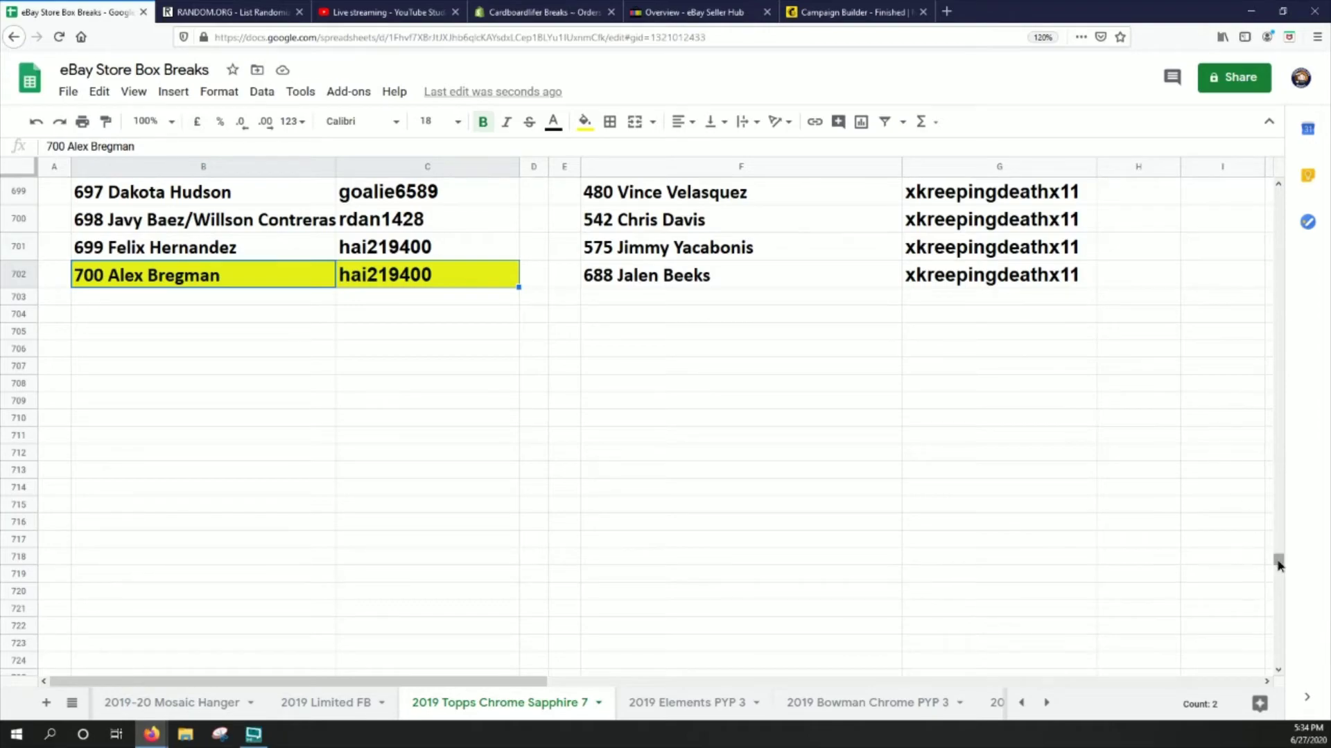
{"action": "left_click_drag", "start_coordinate": [1281, 562], "coordinate": [1280, 491]}
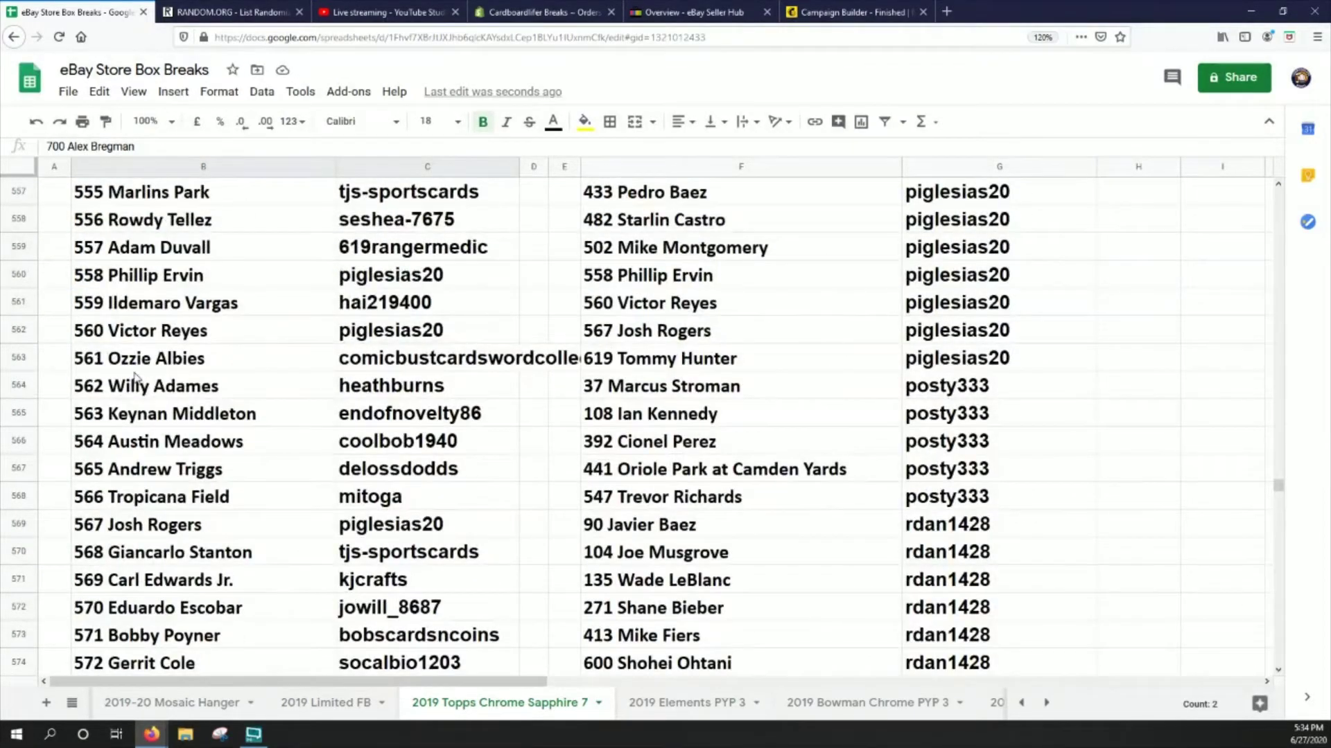
{"action": "left_click_drag", "start_coordinate": [209, 386], "coordinate": [383, 393]}
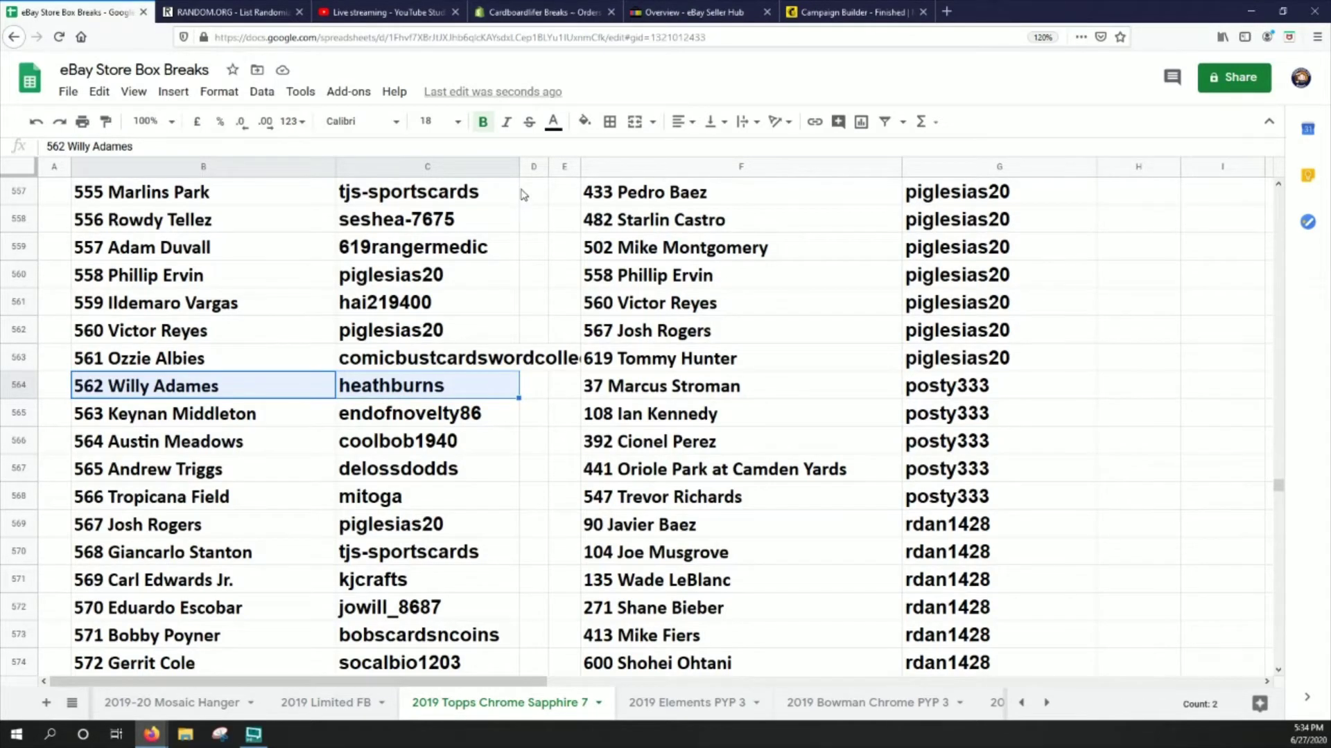
{"action": "left_click", "coordinate": [584, 121]}
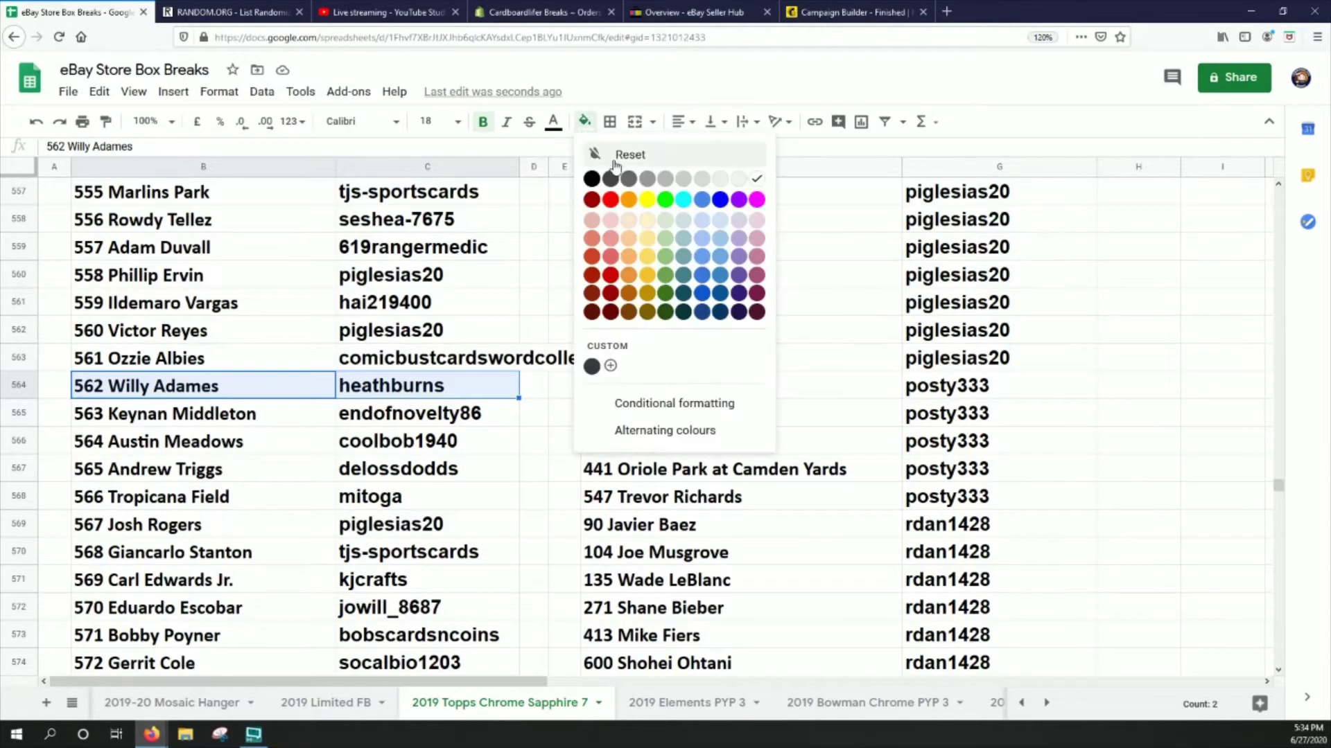
{"action": "left_click", "coordinate": [647, 201]}
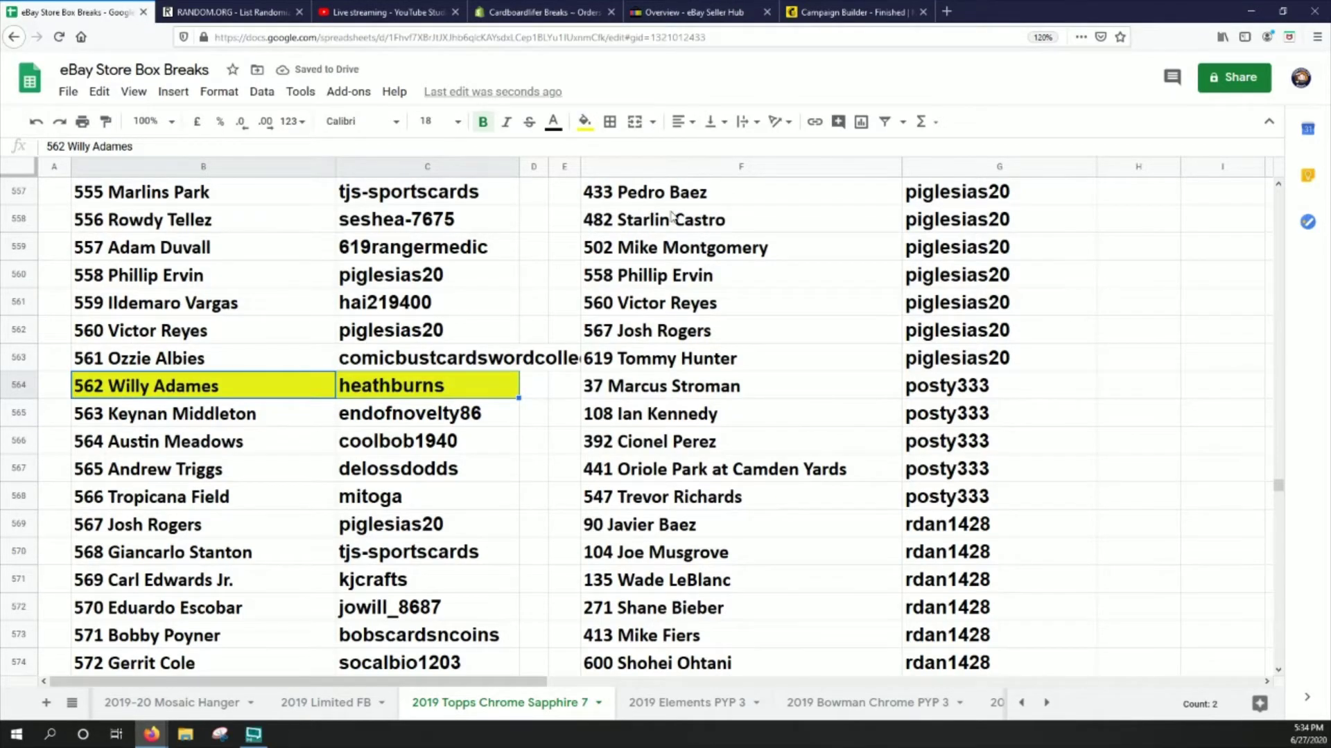
Step: Fill the player and buyer cells for cards 501 and 665 with yellow
{"action": "left_click_drag", "start_coordinate": [1280, 488], "coordinate": [1280, 453]}
{"action": "left_click_drag", "start_coordinate": [236, 443], "coordinate": [408, 444]}
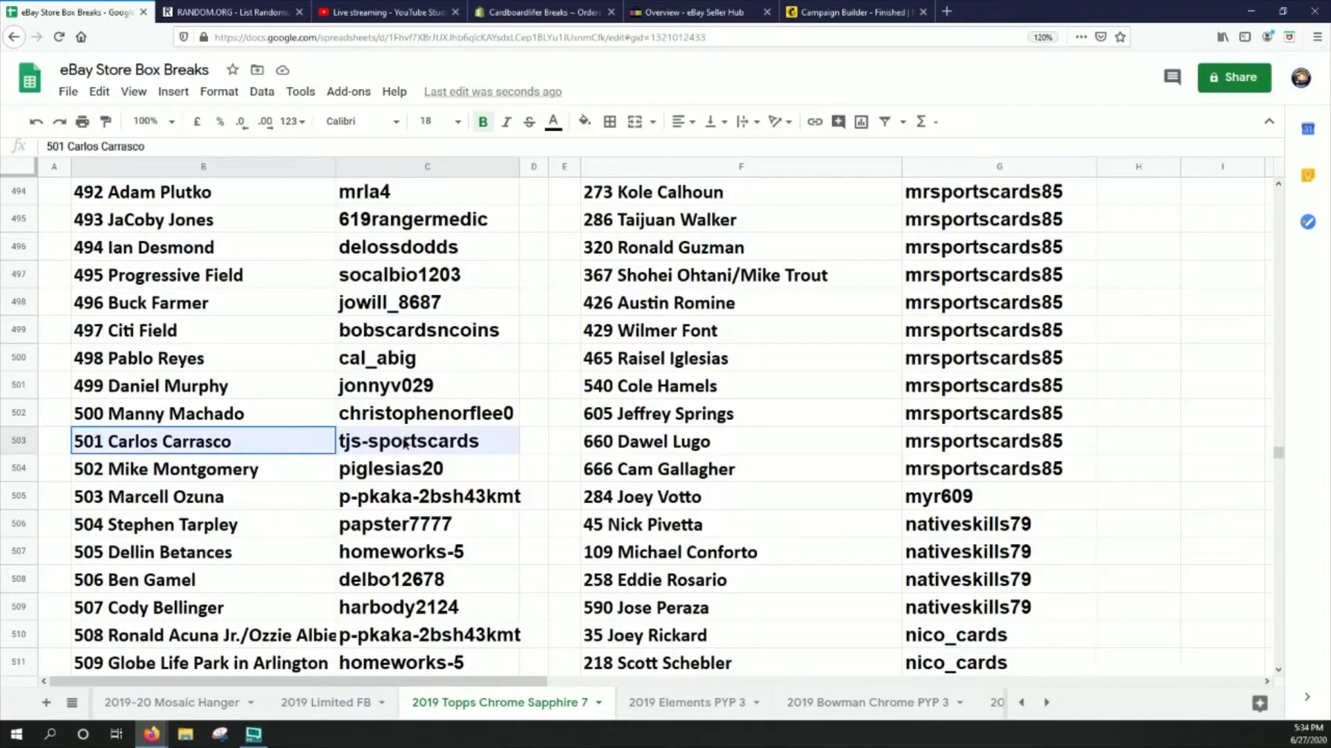
{"action": "left_click", "coordinate": [585, 121]}
{"action": "left_click", "coordinate": [650, 200]}
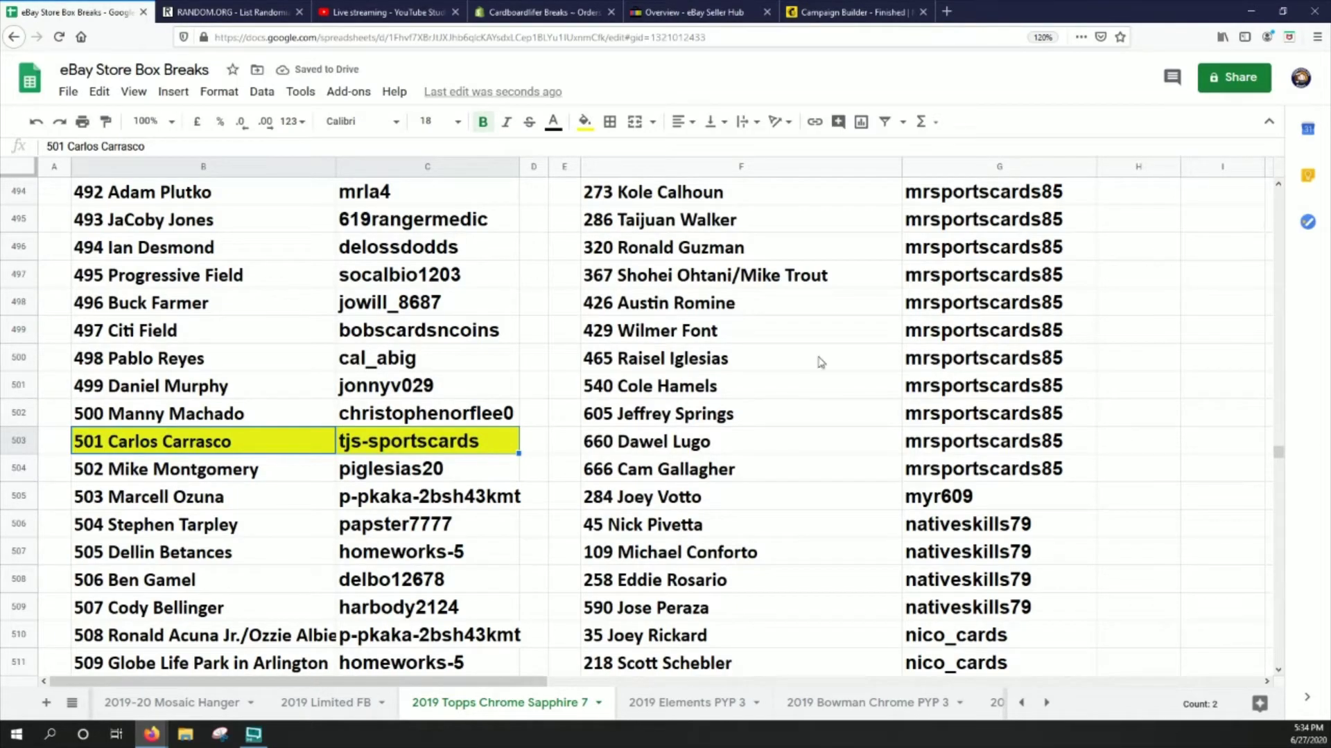
{"action": "left_click_drag", "start_coordinate": [1277, 462], "coordinate": [1275, 545]}
{"action": "left_click_drag", "start_coordinate": [228, 531], "coordinate": [374, 528]}
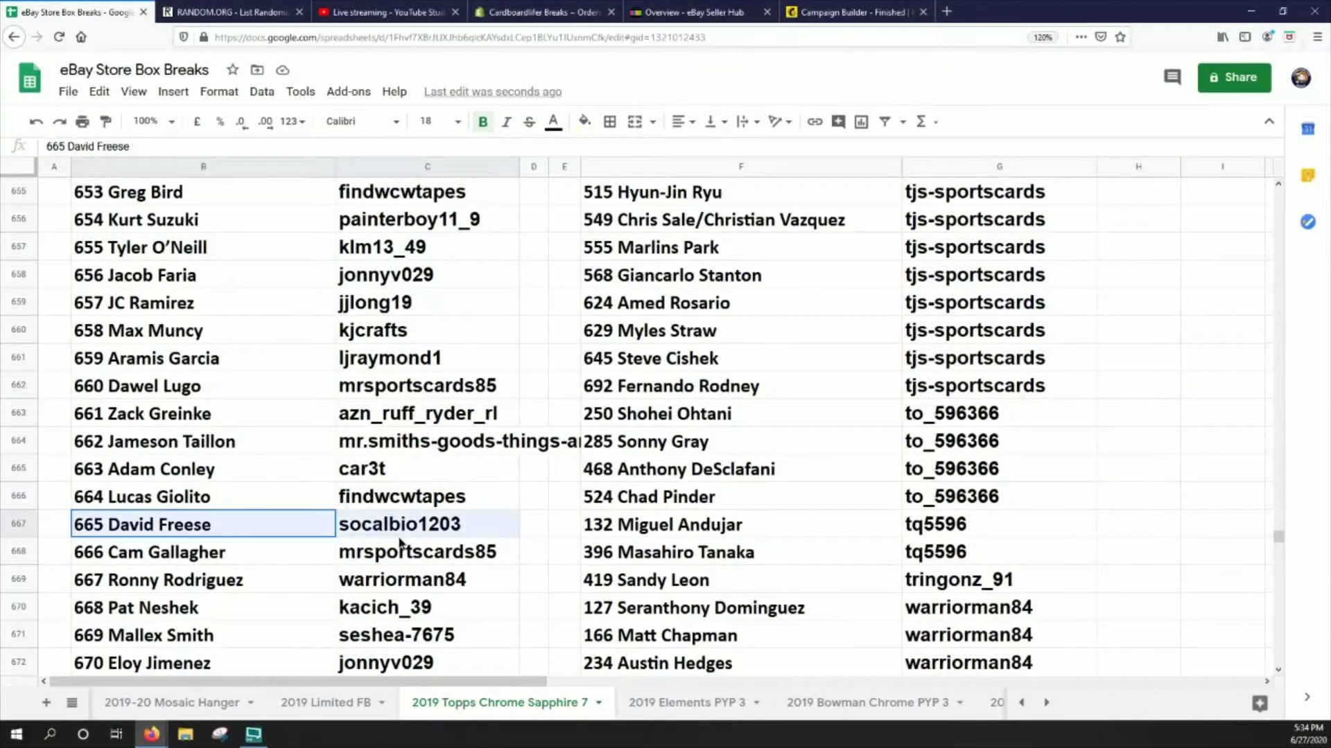
{"action": "left_click", "coordinate": [585, 121]}
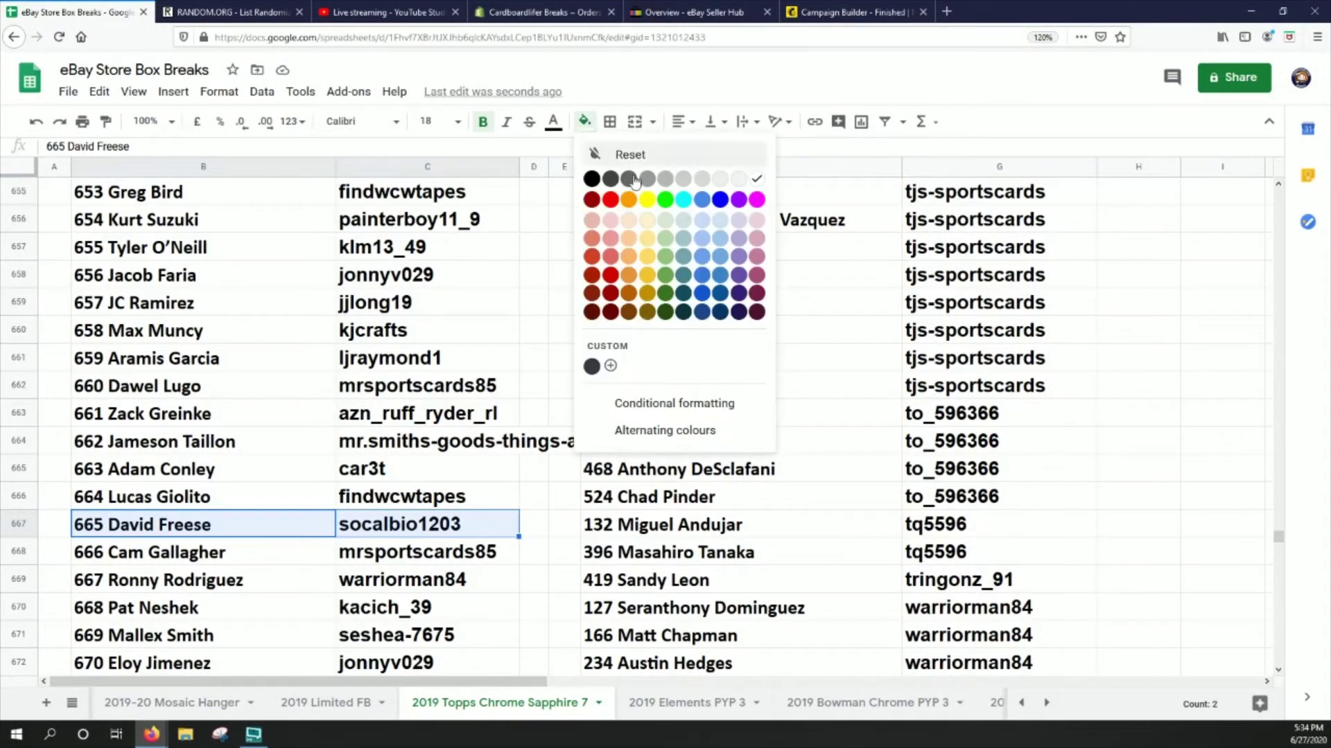
{"action": "left_click", "coordinate": [649, 200]}
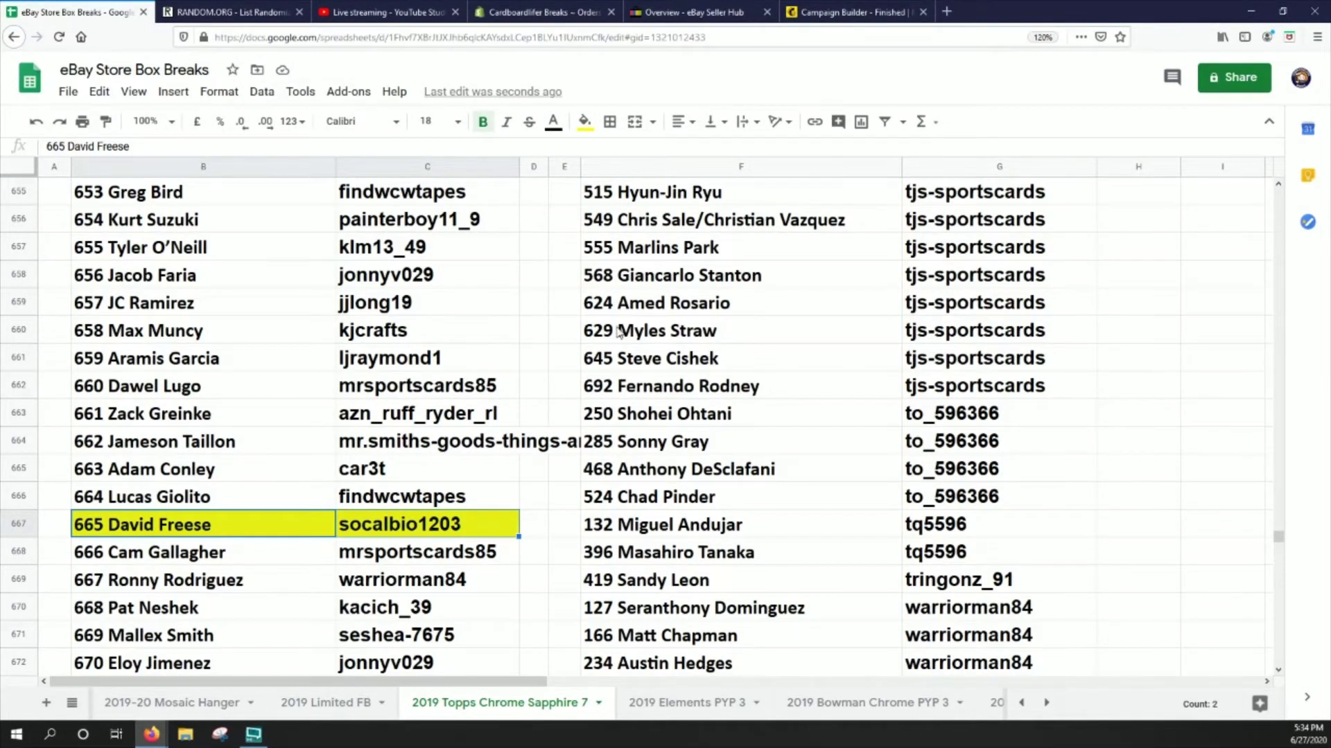
Step: Fill the player and buyer cells for cards 615 and 196 with yellow
{"action": "scroll", "coordinate": [739, 528], "scroll_direction": "up", "scroll_amount": 15}
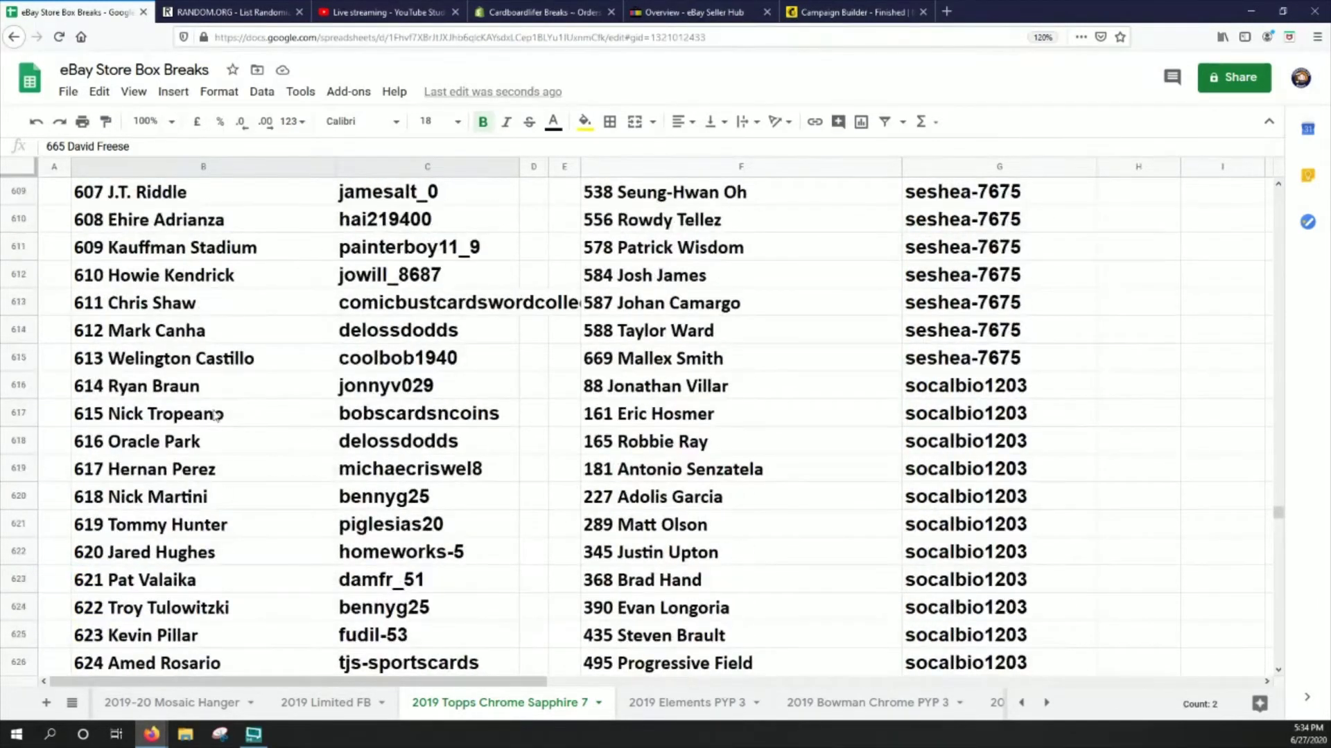
{"action": "left_click_drag", "start_coordinate": [222, 421], "coordinate": [398, 424]}
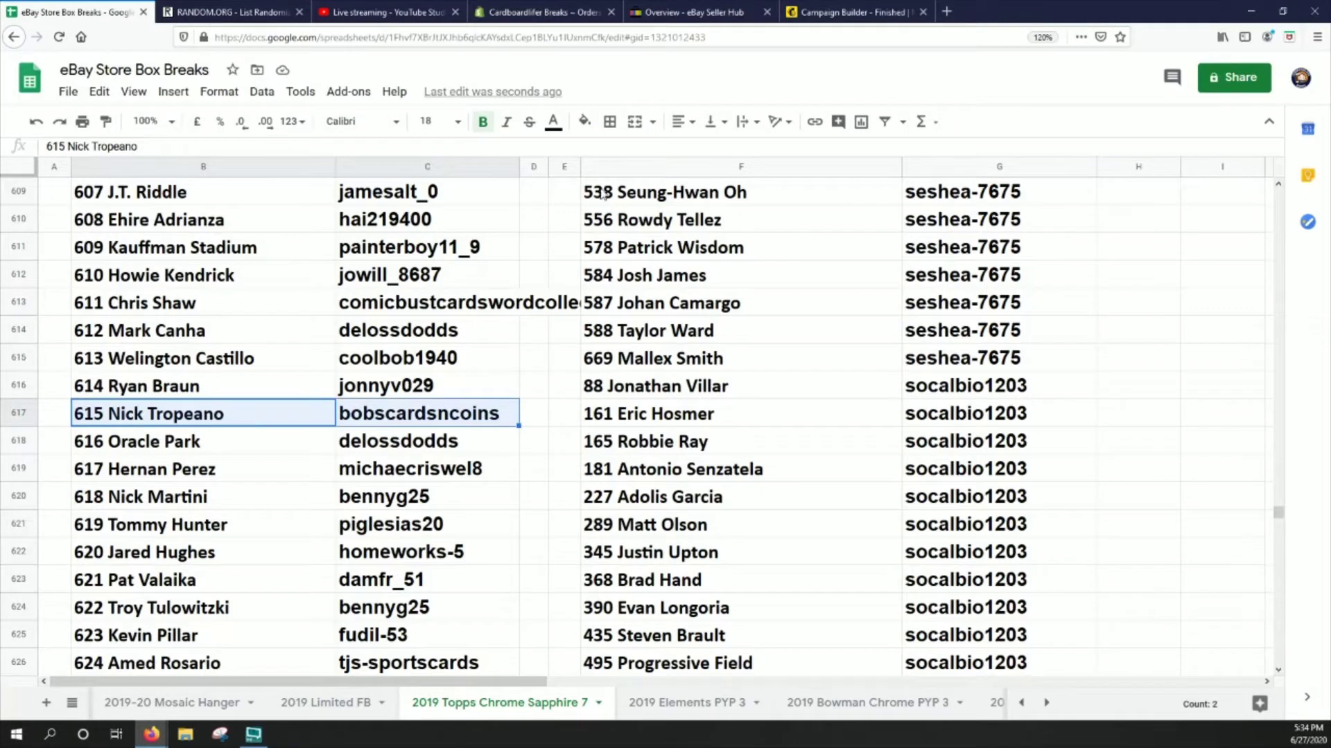
{"action": "left_click", "coordinate": [584, 122]}
{"action": "left_click", "coordinate": [653, 200]}
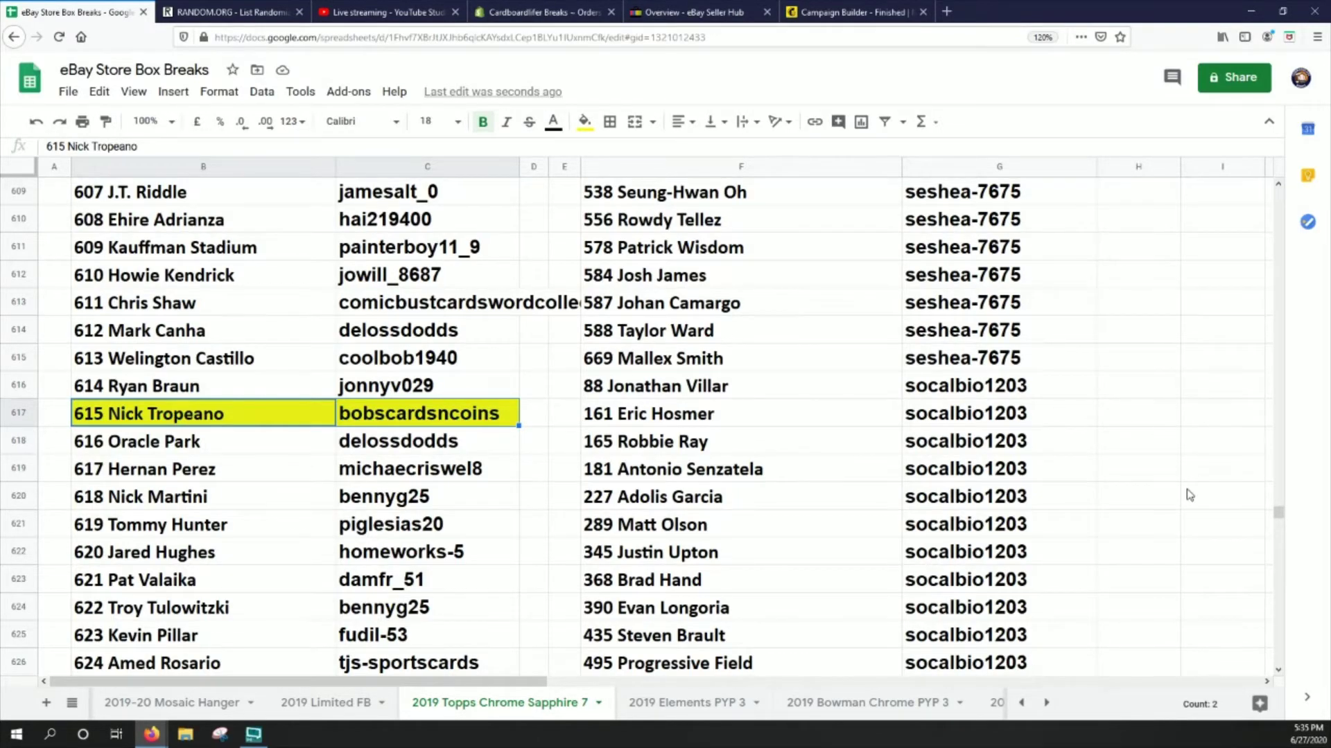
{"action": "left_click_drag", "start_coordinate": [1279, 517], "coordinate": [1241, 303]}
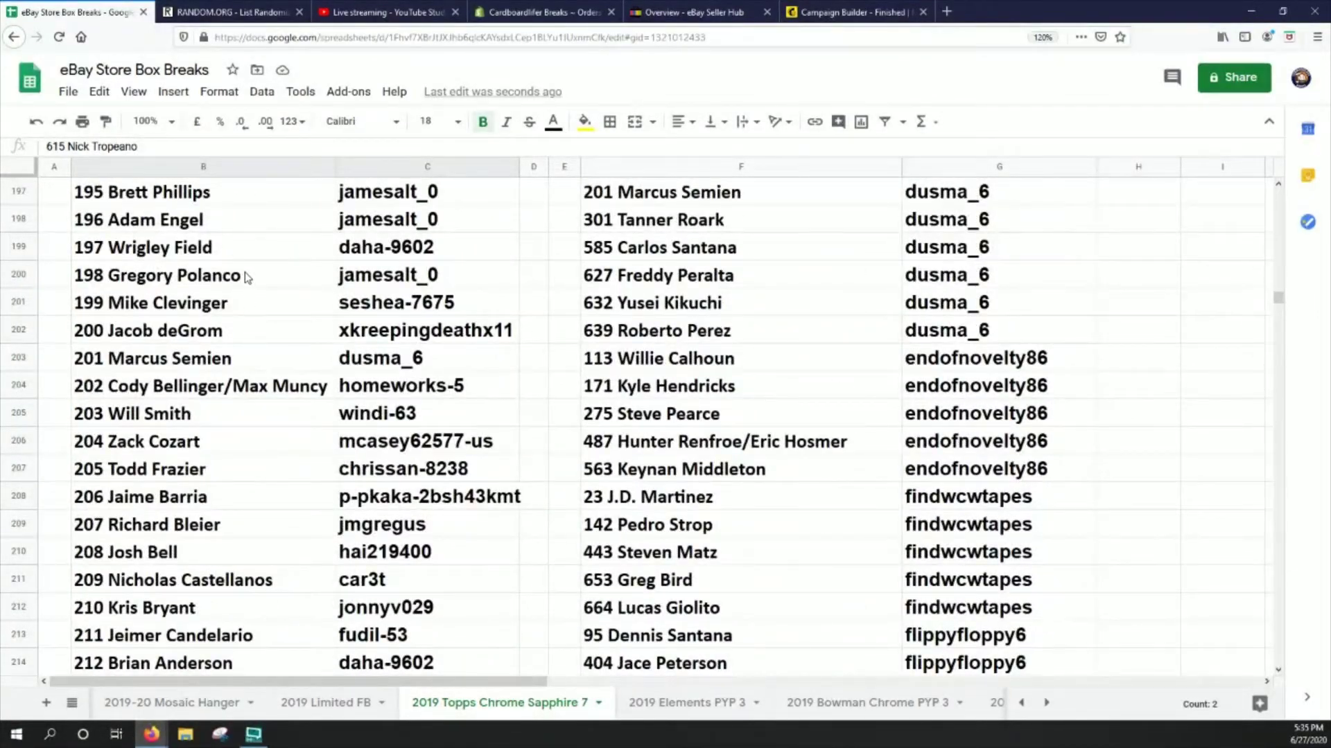
{"action": "left_click_drag", "start_coordinate": [223, 220], "coordinate": [422, 220]}
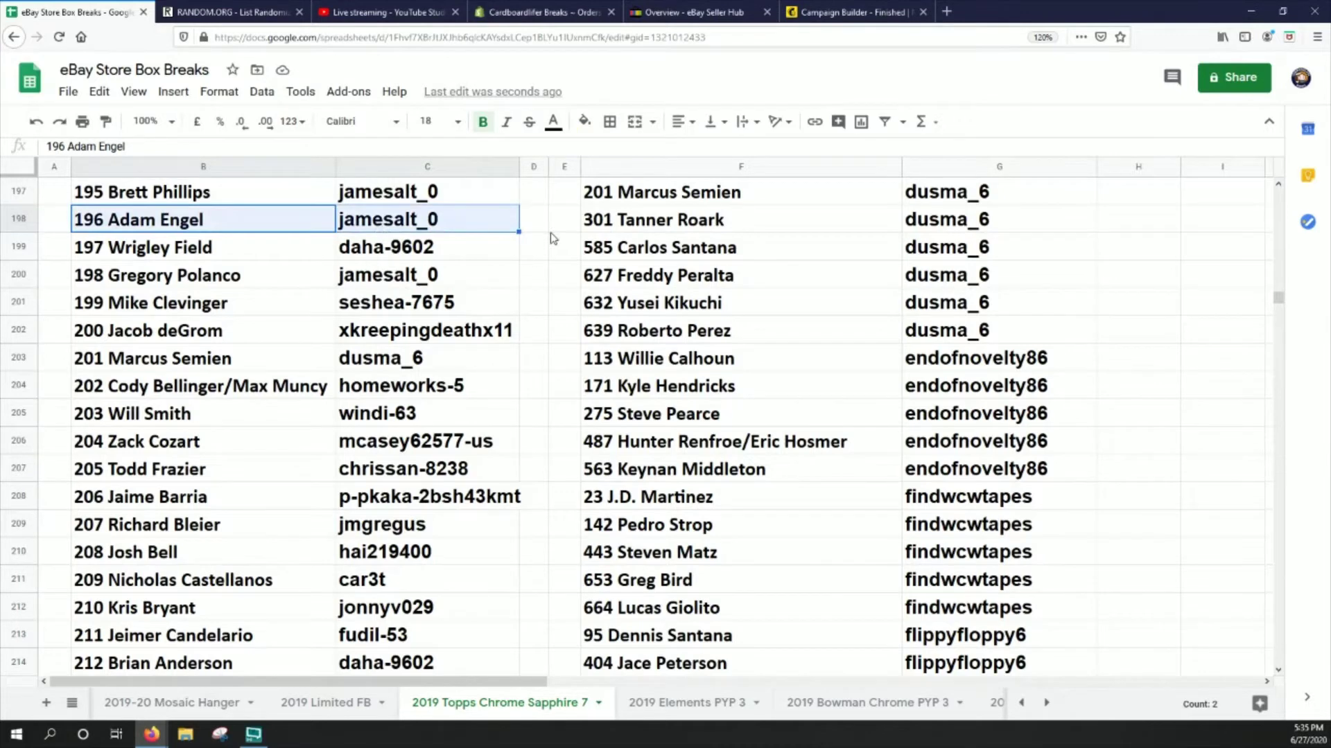
{"action": "left_click", "coordinate": [584, 121]}
{"action": "left_click", "coordinate": [651, 205]}
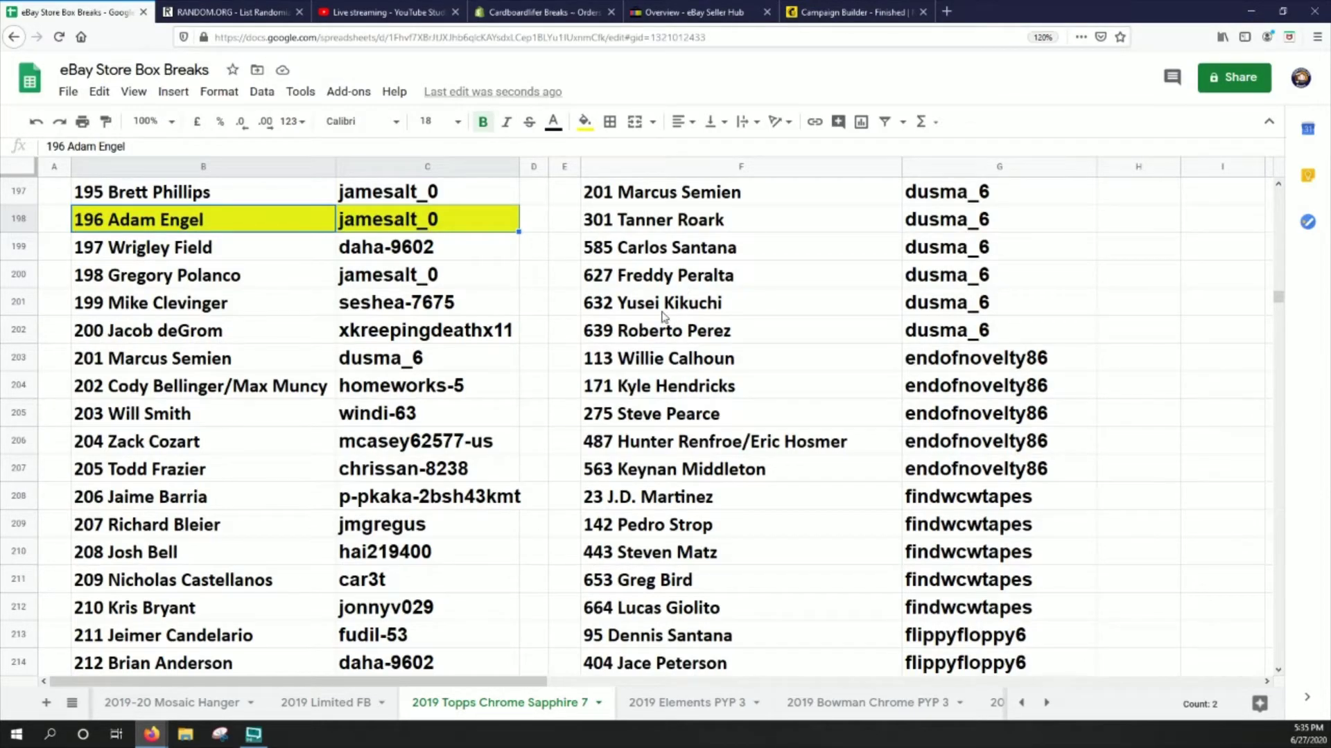
Step: Fill card 168's player and buyer cells with yellow
{"action": "left_click_drag", "start_coordinate": [1279, 297], "coordinate": [1278, 284]}
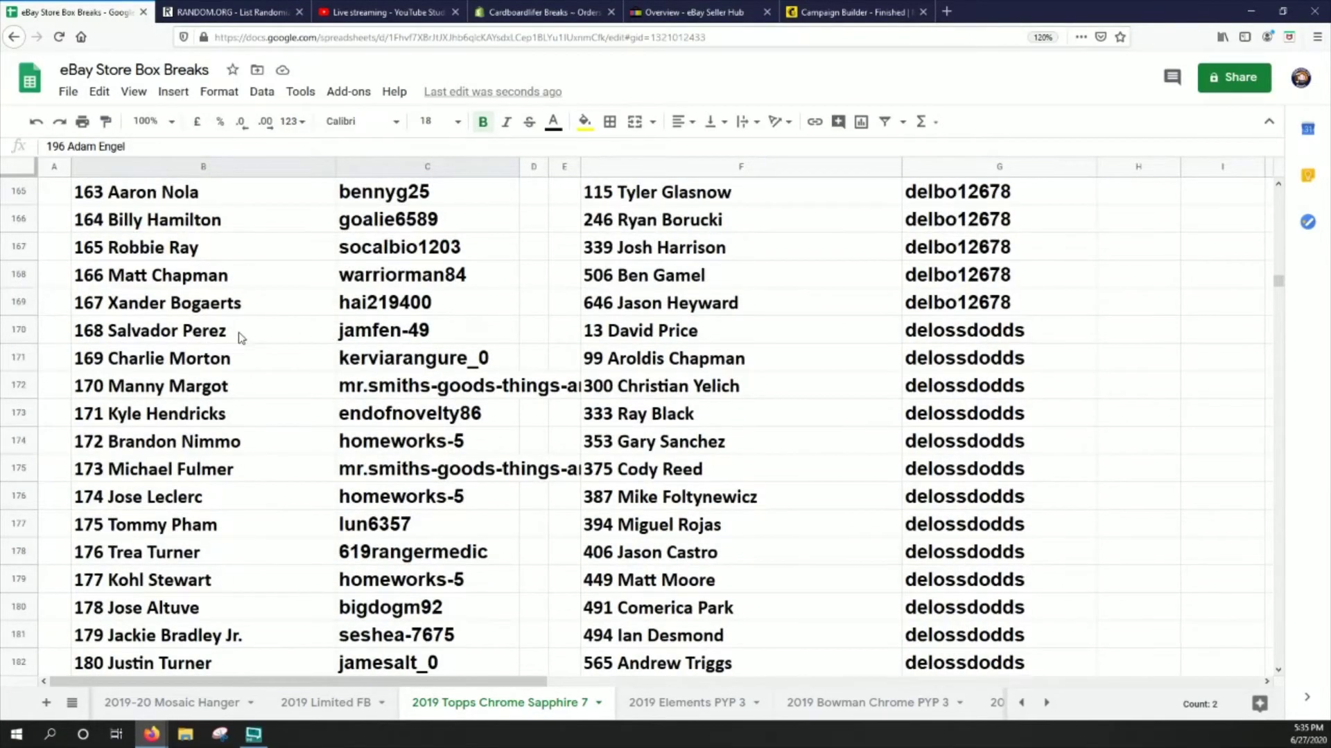
{"action": "left_click", "coordinate": [205, 341]}
{"action": "left_click", "coordinate": [285, 365]}
{"action": "left_click_drag", "start_coordinate": [276, 334], "coordinate": [395, 331]}
{"action": "left_click", "coordinate": [584, 122]}
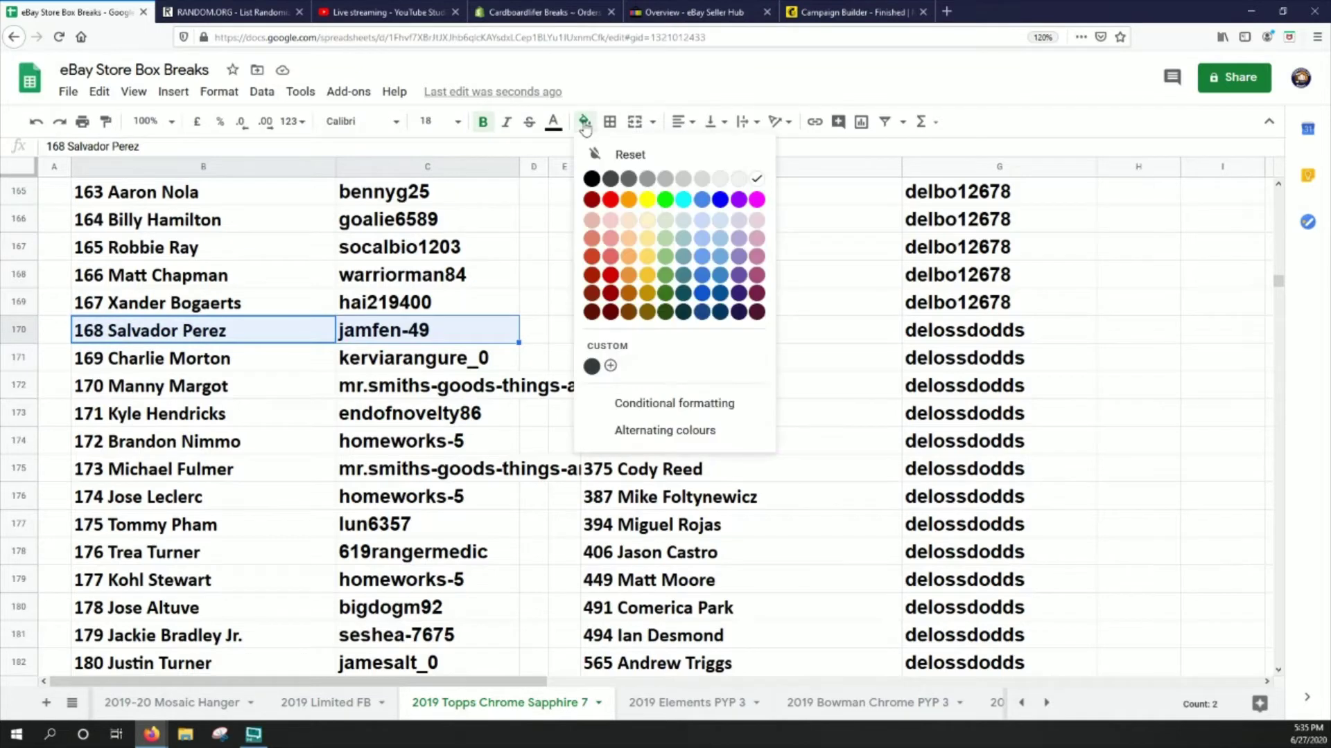
{"action": "left_click", "coordinate": [650, 200]}
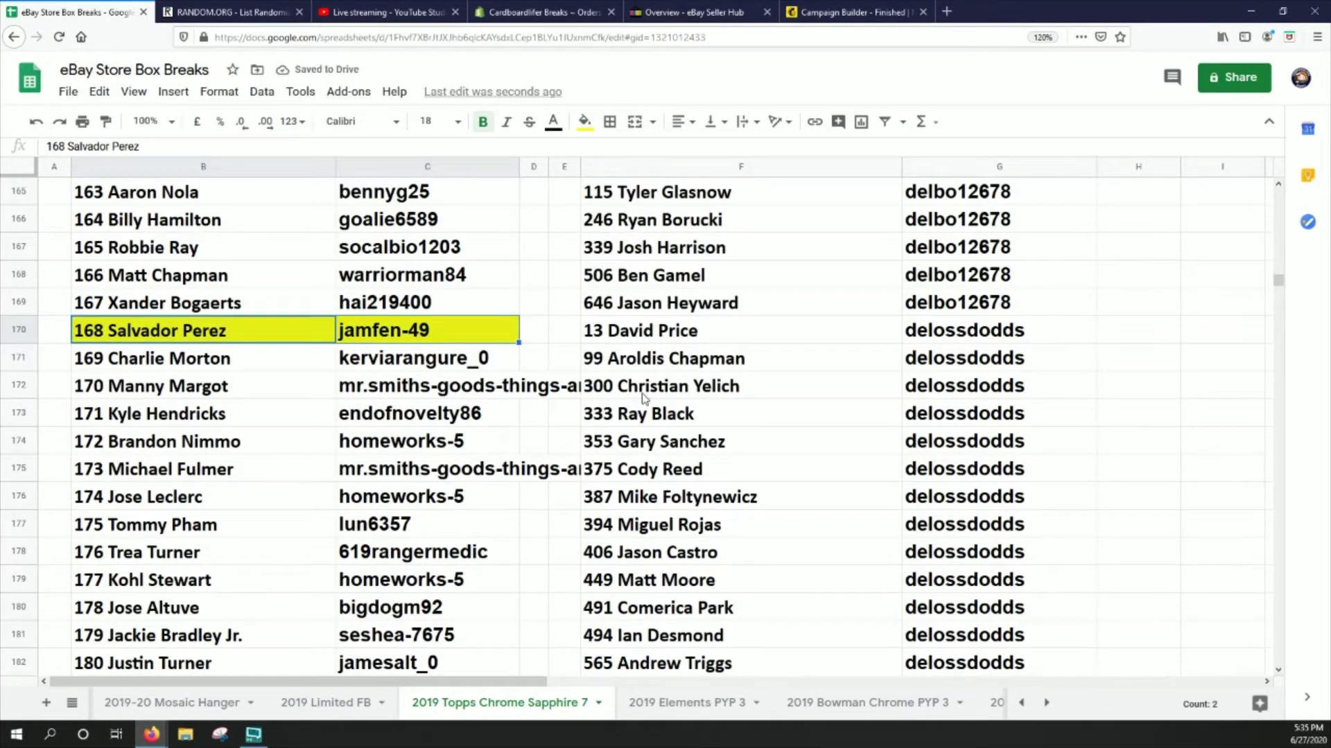
Step: Fill the rows for card 284 and 444 Stanton/Judge with yellow
{"action": "left_click_drag", "start_coordinate": [1286, 284], "coordinate": [1285, 344]}
{"action": "left_click_drag", "start_coordinate": [194, 415], "coordinate": [478, 413]}
{"action": "left_click", "coordinate": [584, 122]}
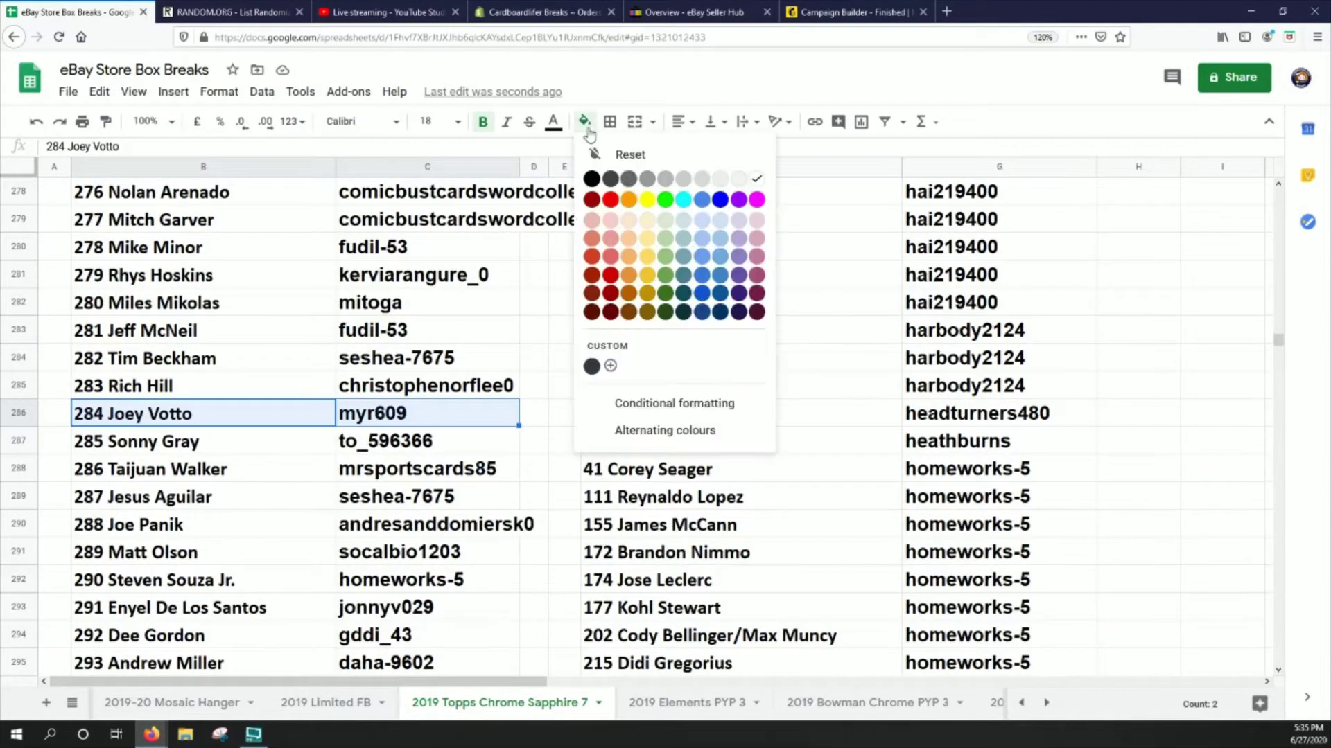
{"action": "left_click", "coordinate": [644, 203]}
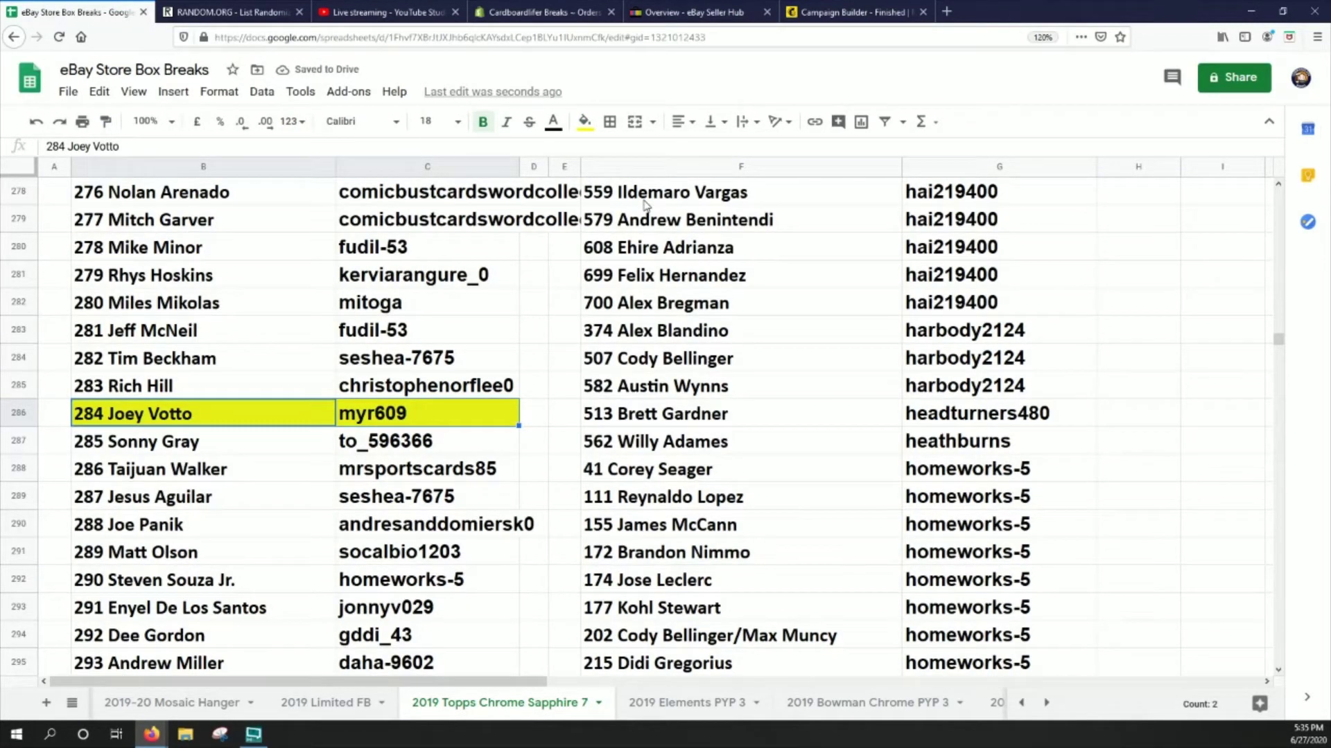
{"action": "left_click_drag", "start_coordinate": [1278, 339], "coordinate": [1263, 440]}
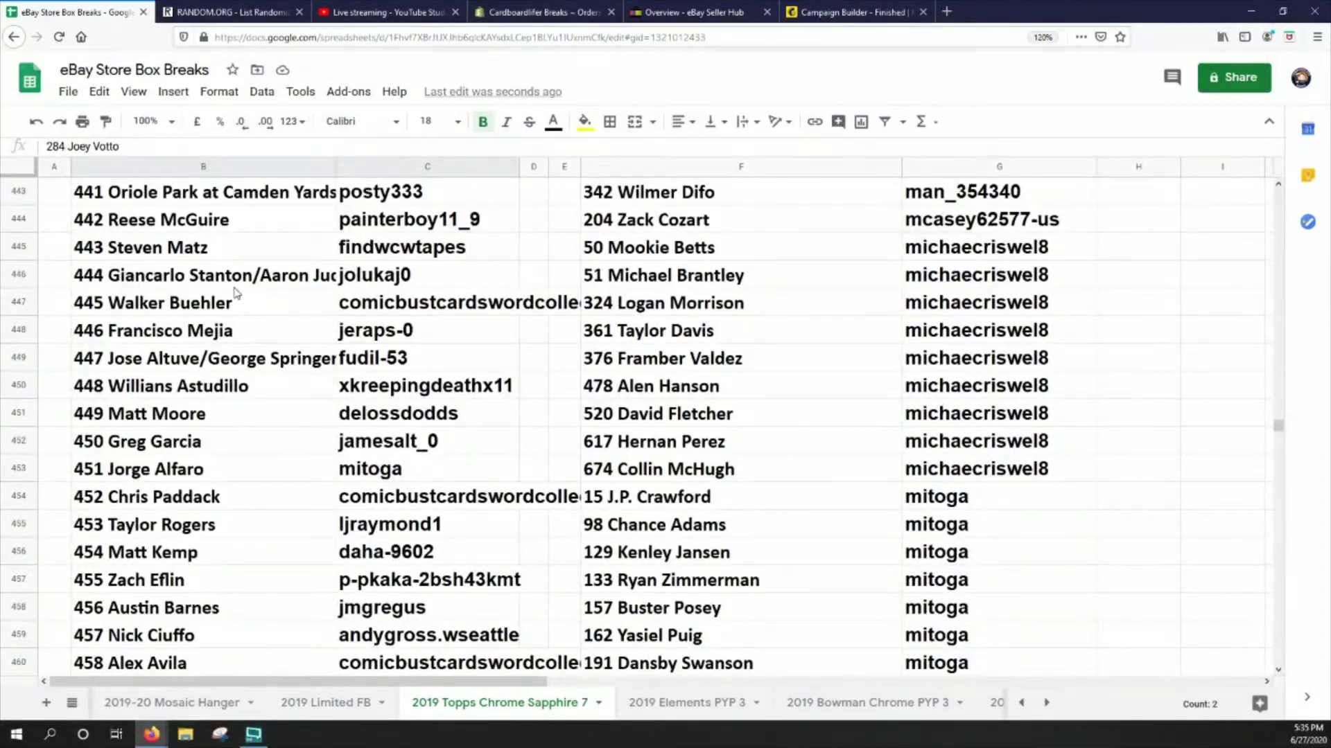
{"action": "left_click", "coordinate": [322, 283]}
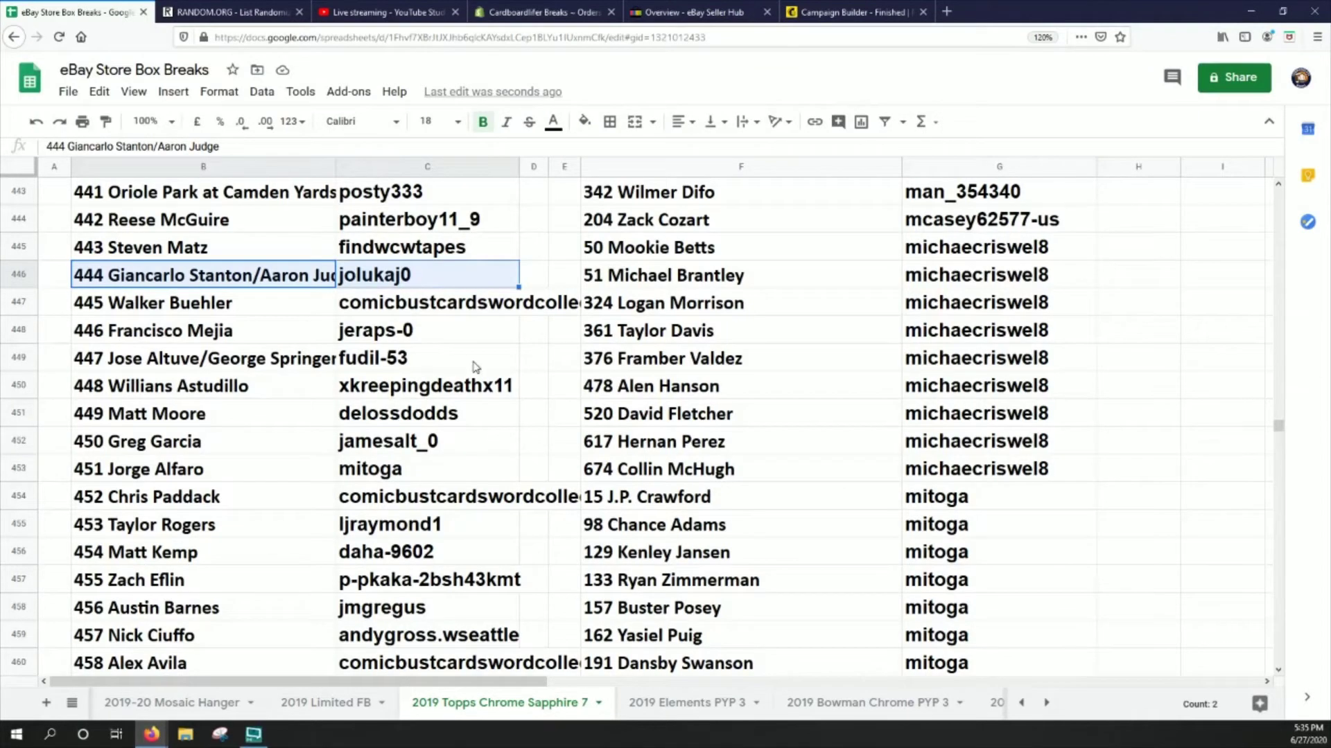
{"action": "left_click", "coordinate": [585, 121]}
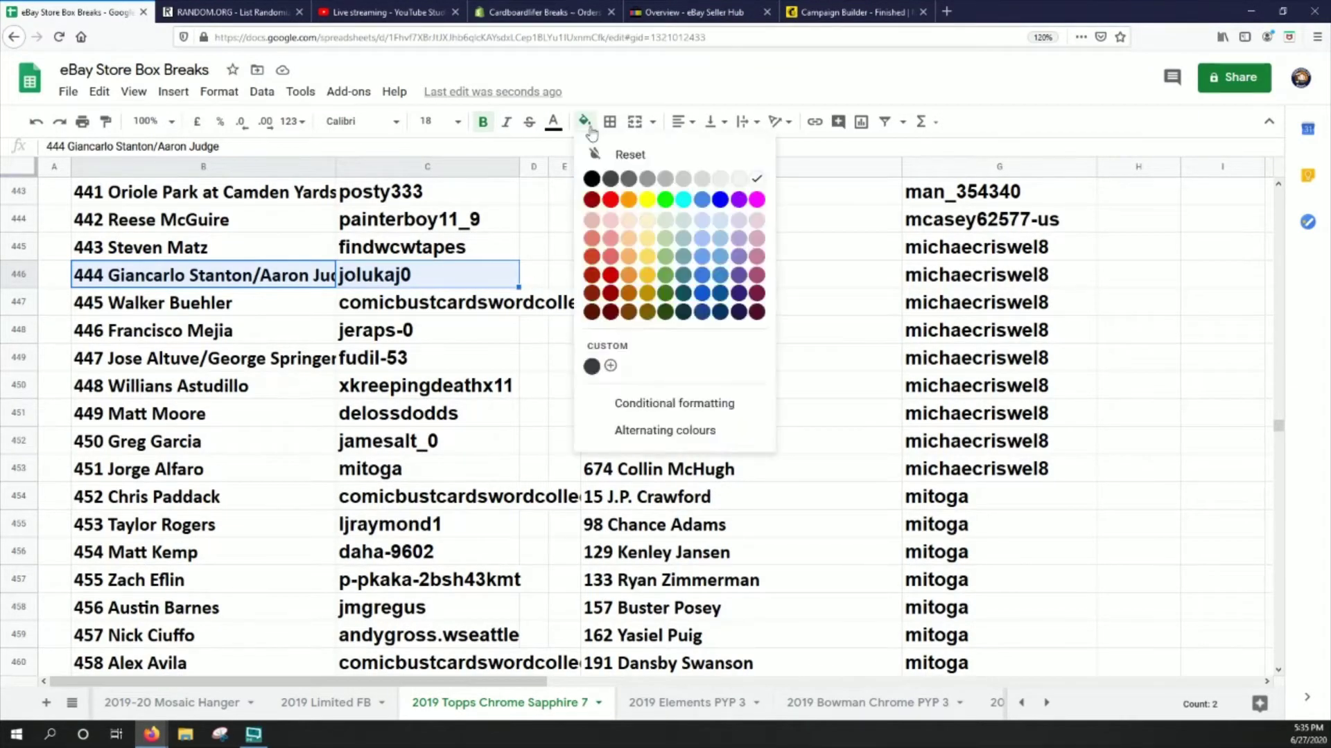
{"action": "left_click", "coordinate": [647, 200]}
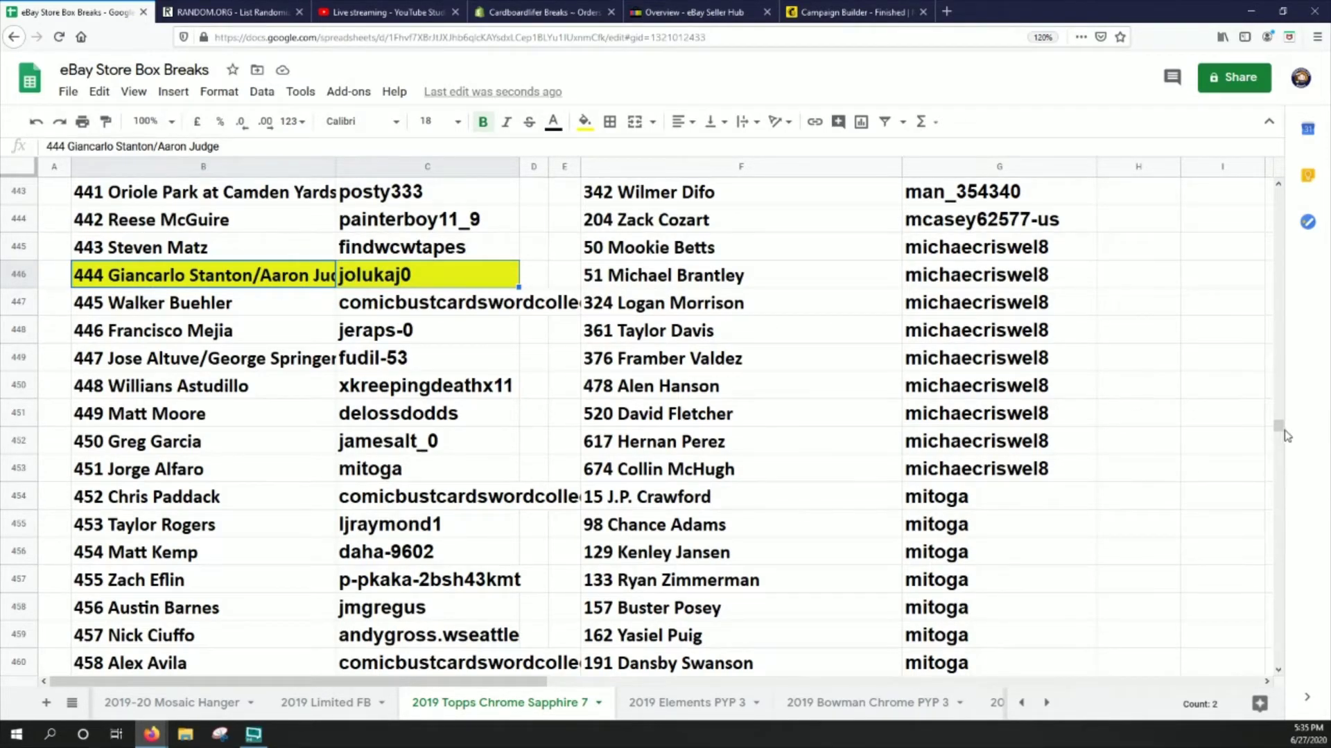
Step: Fill the rows for 592 Eric Lauer and 690 Hunter Dozier with yellow
{"action": "left_click_drag", "start_coordinate": [1278, 428], "coordinate": [1273, 506]}
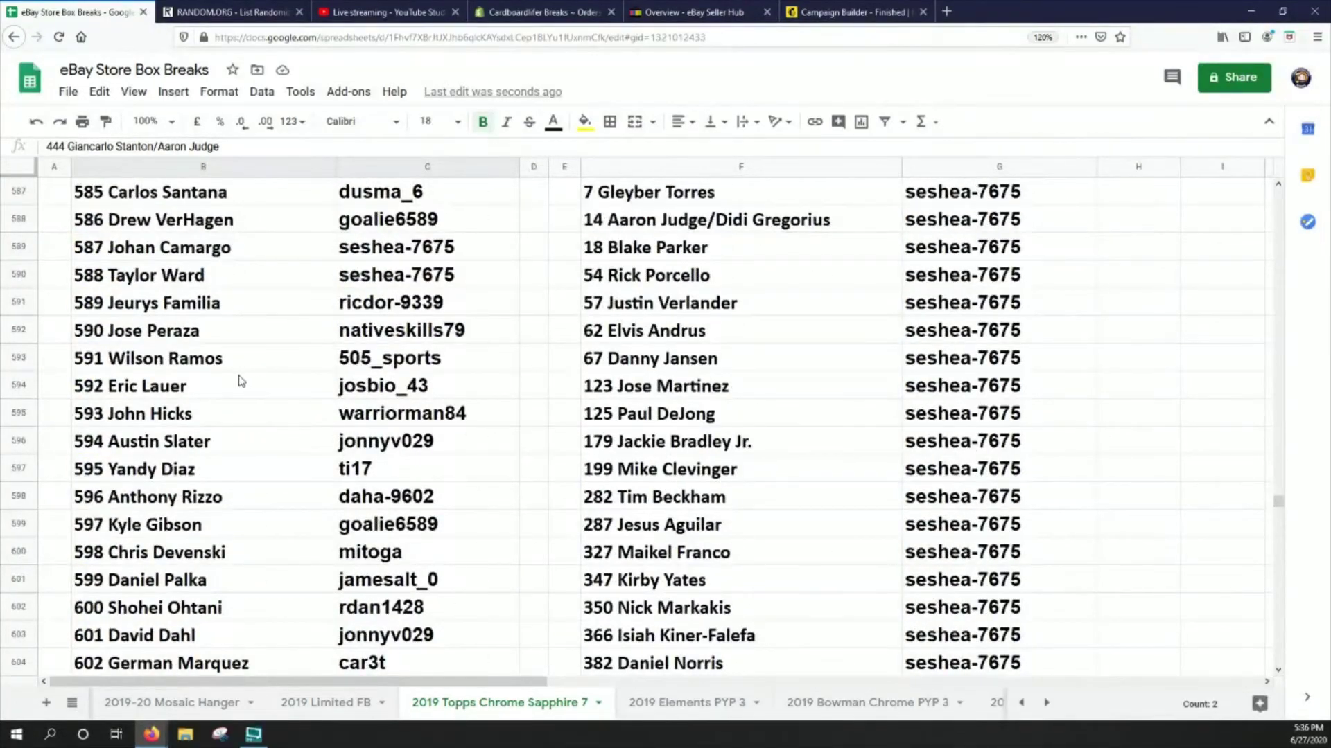
{"action": "left_click_drag", "start_coordinate": [211, 388], "coordinate": [516, 389]}
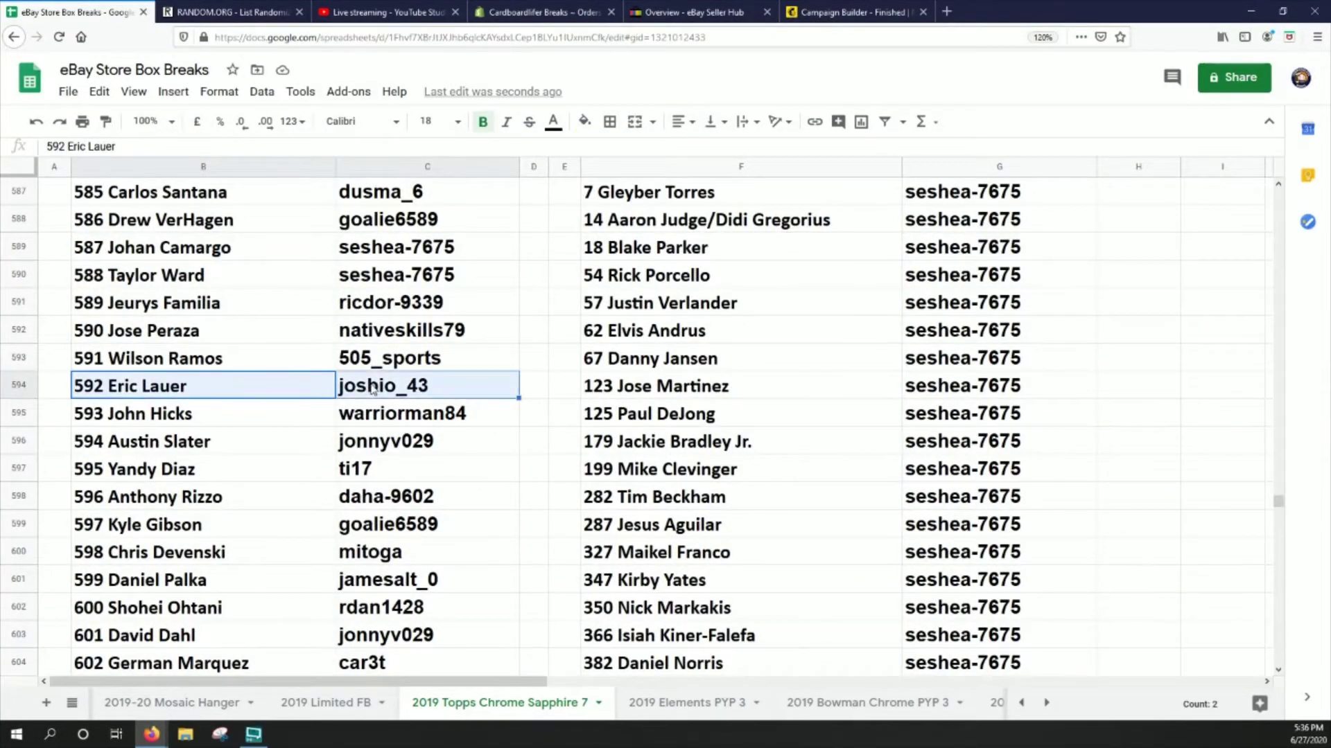
{"action": "left_click", "coordinate": [584, 121]}
{"action": "left_click", "coordinate": [650, 212]}
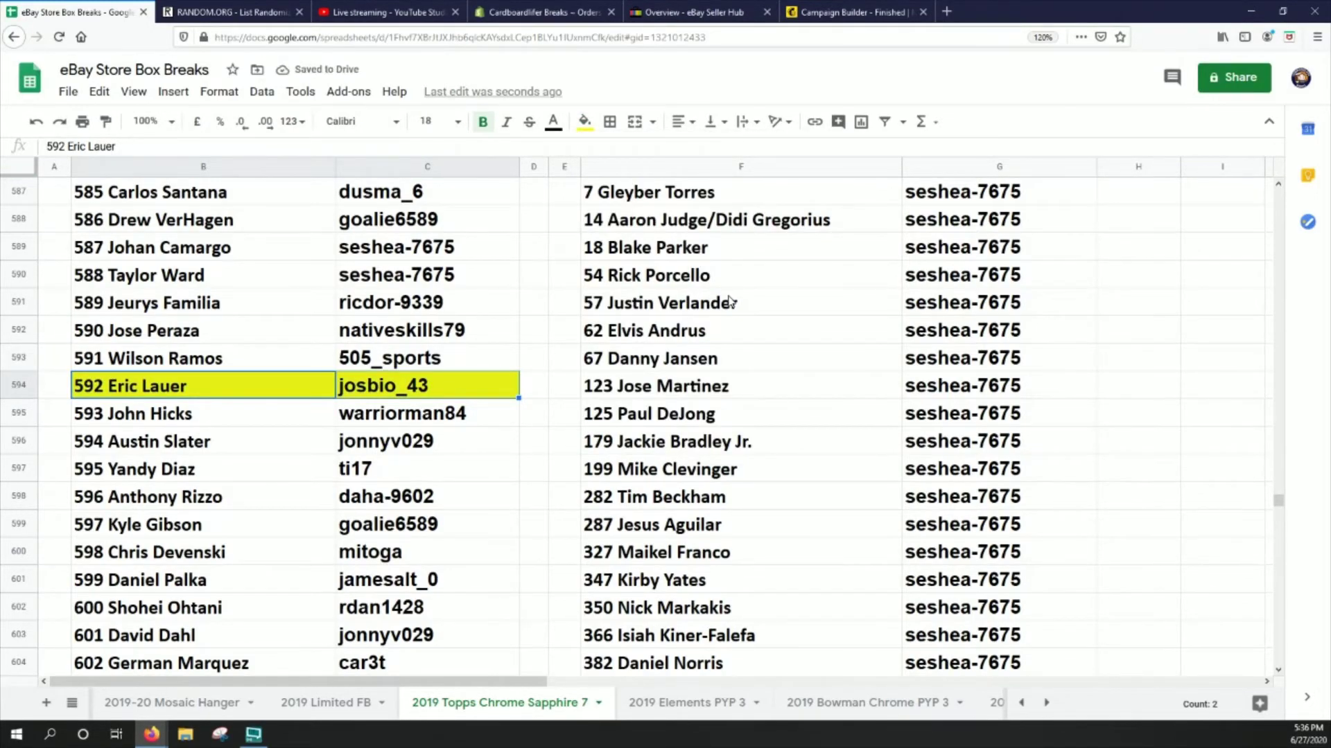
{"action": "scroll", "coordinate": [482, 478], "scroll_direction": "down", "scroll_amount": 5}
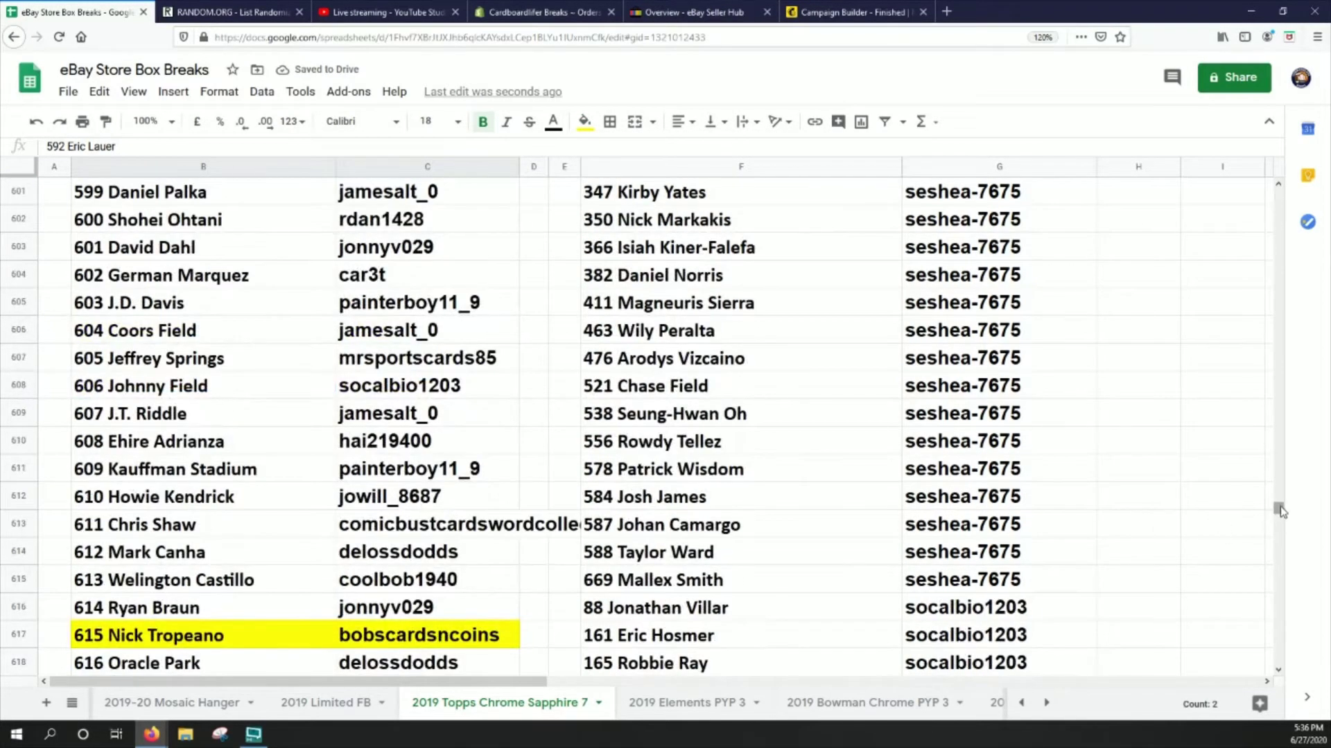
{"action": "left_click_drag", "start_coordinate": [1280, 511], "coordinate": [1281, 551]}
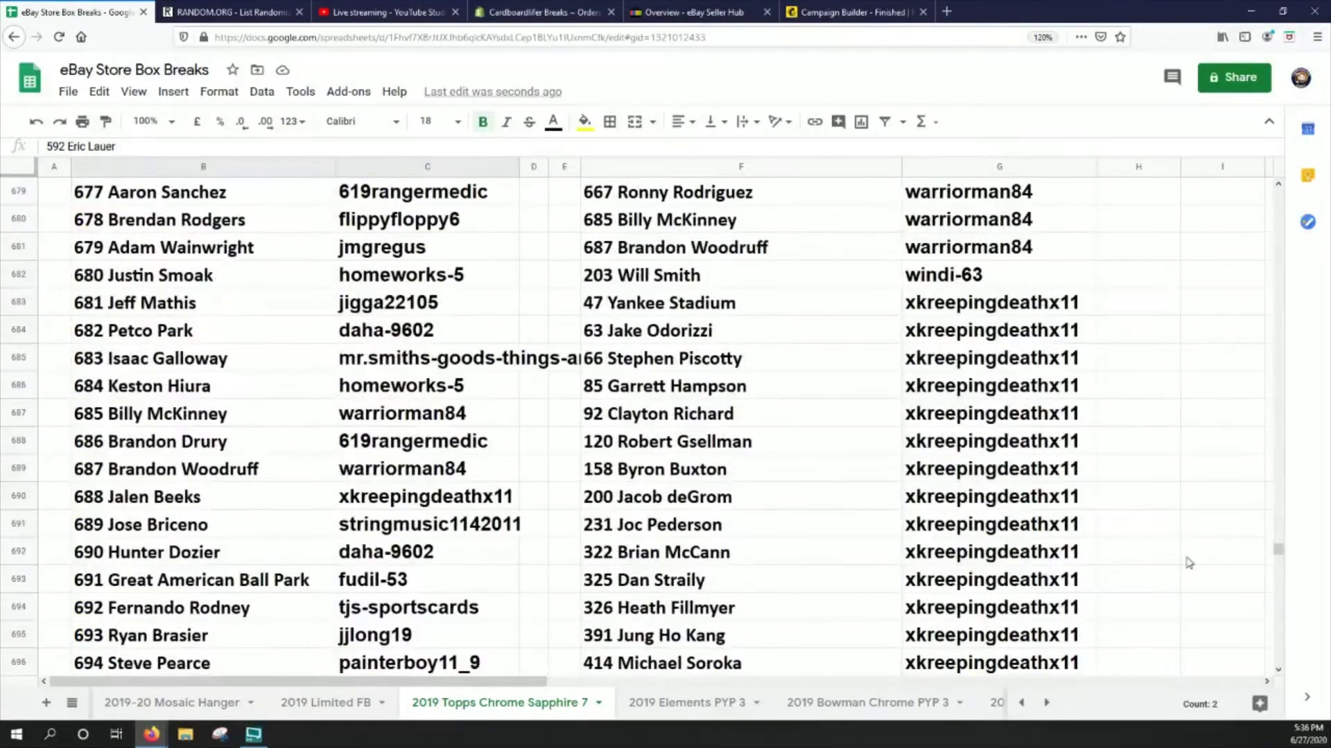
{"action": "left_click_drag", "start_coordinate": [242, 553], "coordinate": [407, 554]}
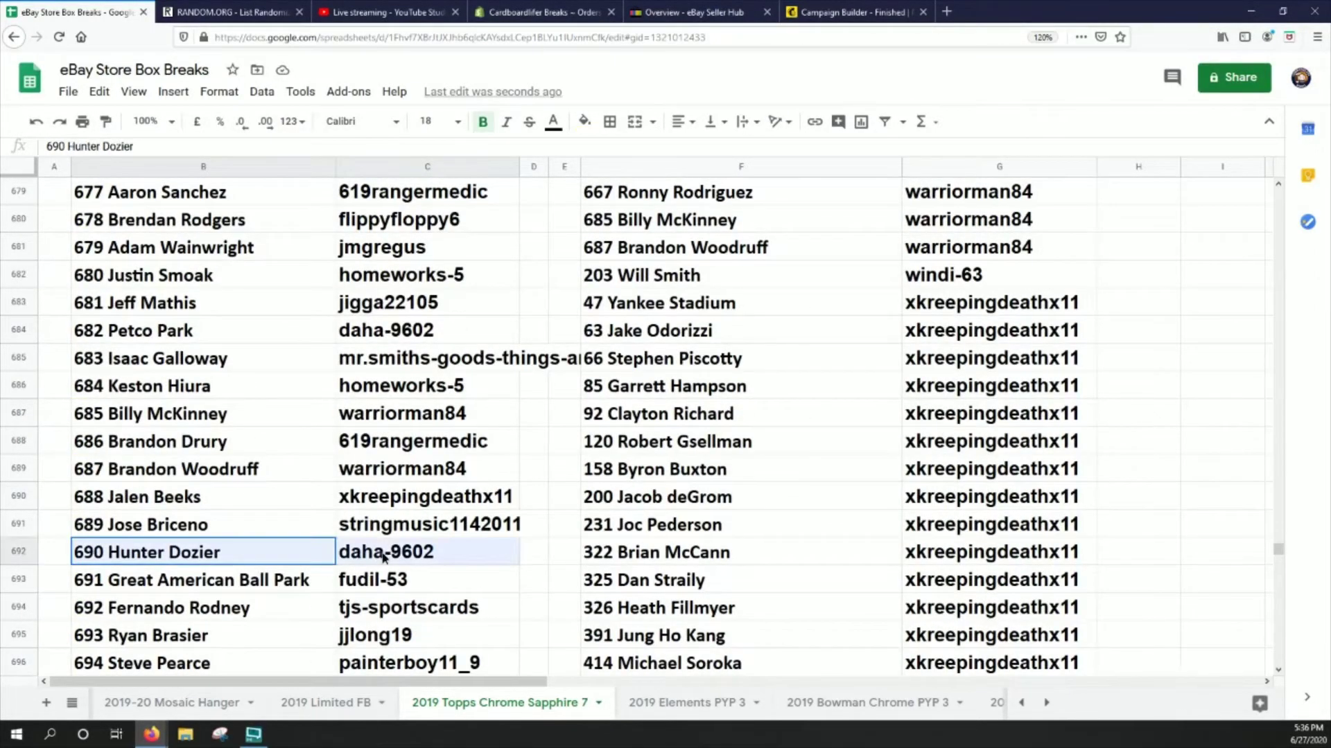
{"action": "left_click", "coordinate": [585, 122]}
{"action": "left_click", "coordinate": [648, 207]}
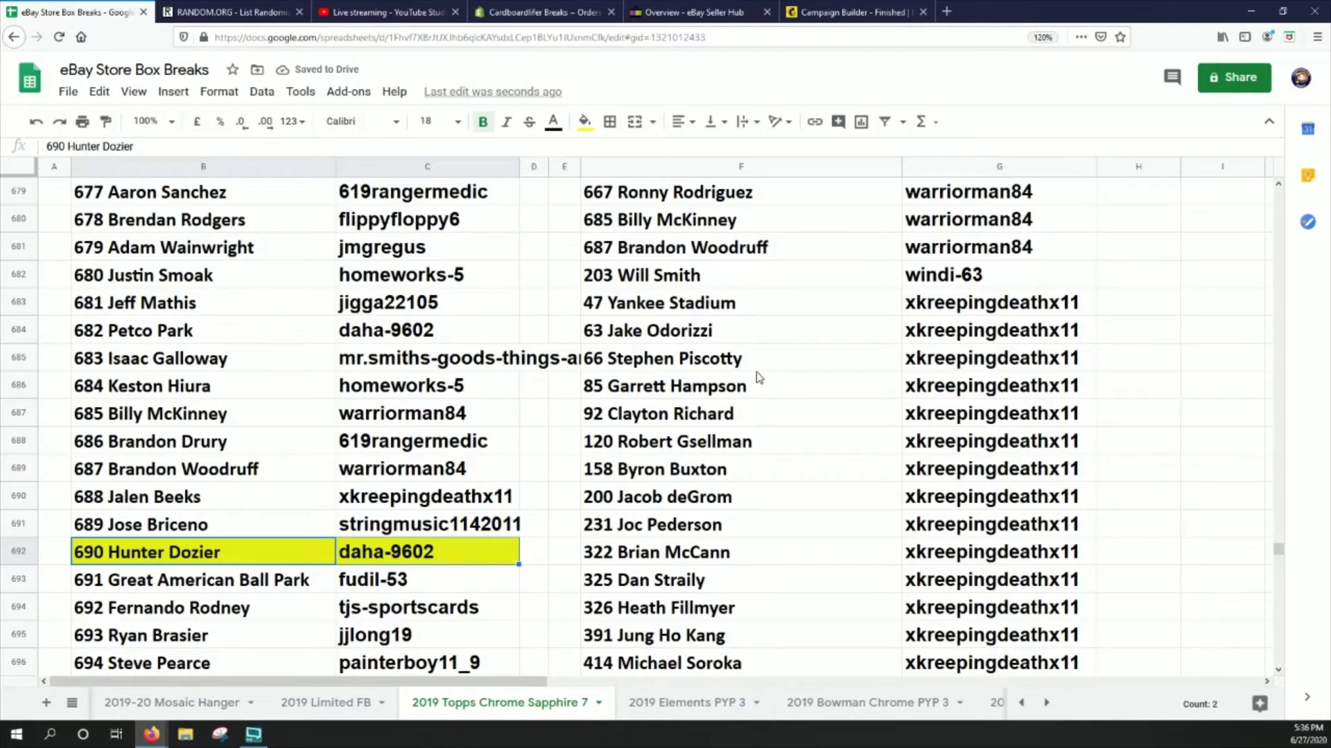
Step: Fill the rows for 361 Taylor Davis and 433 Pedro Baez with yellow
{"action": "left_click_drag", "start_coordinate": [1279, 550], "coordinate": [1279, 383]}
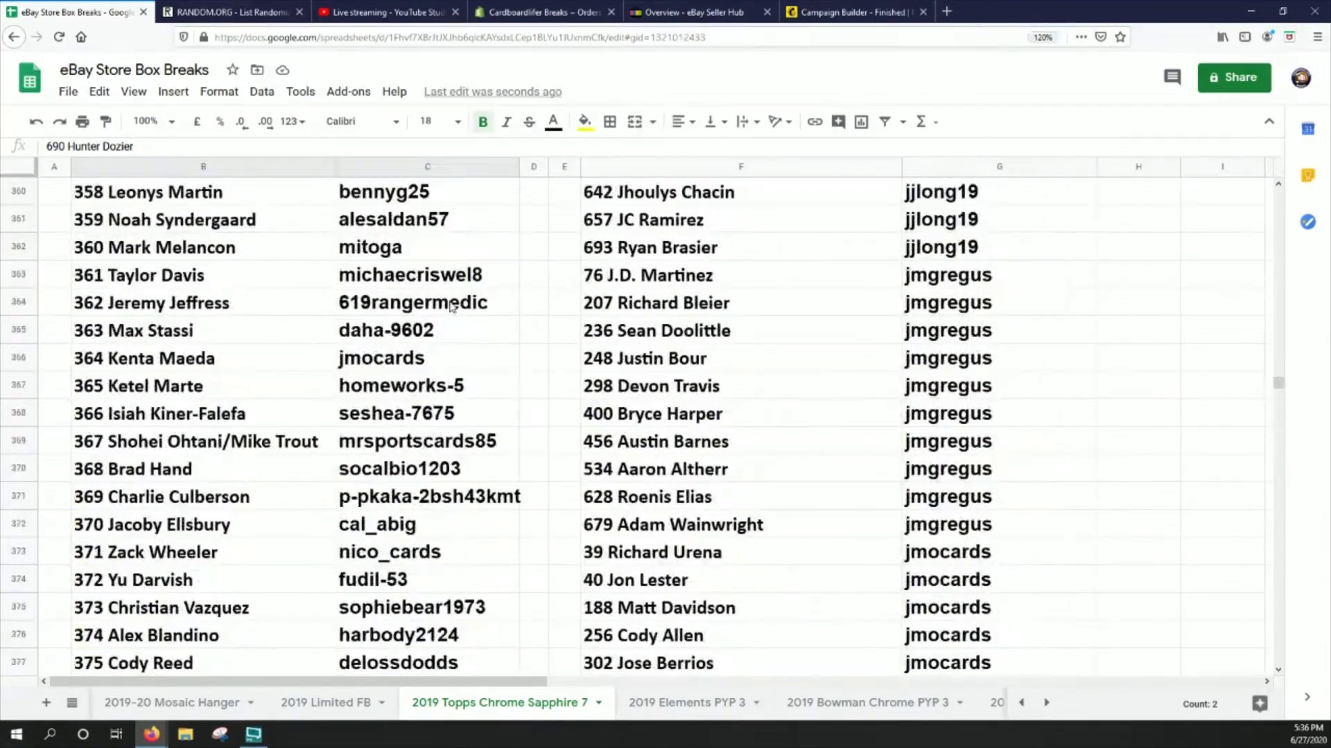
{"action": "left_click_drag", "start_coordinate": [232, 277], "coordinate": [391, 265]}
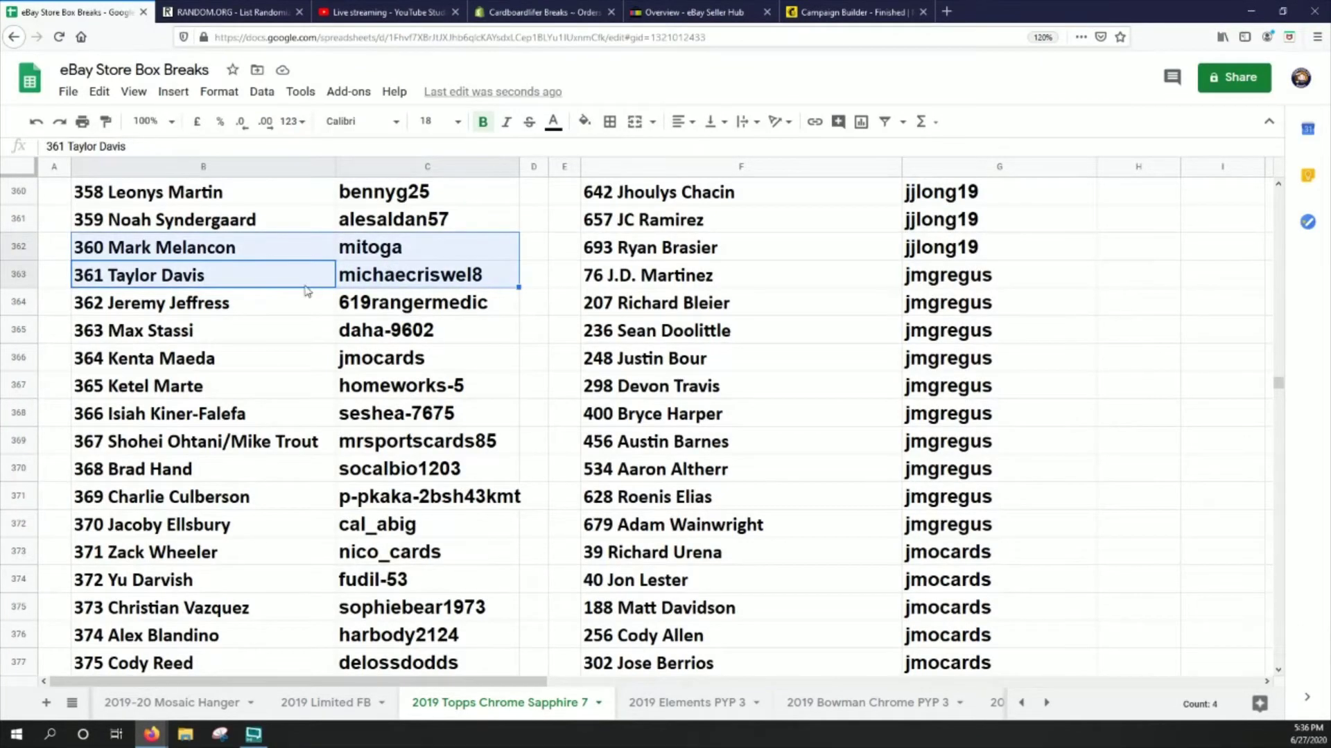
{"action": "left_click_drag", "start_coordinate": [298, 287], "coordinate": [426, 285]}
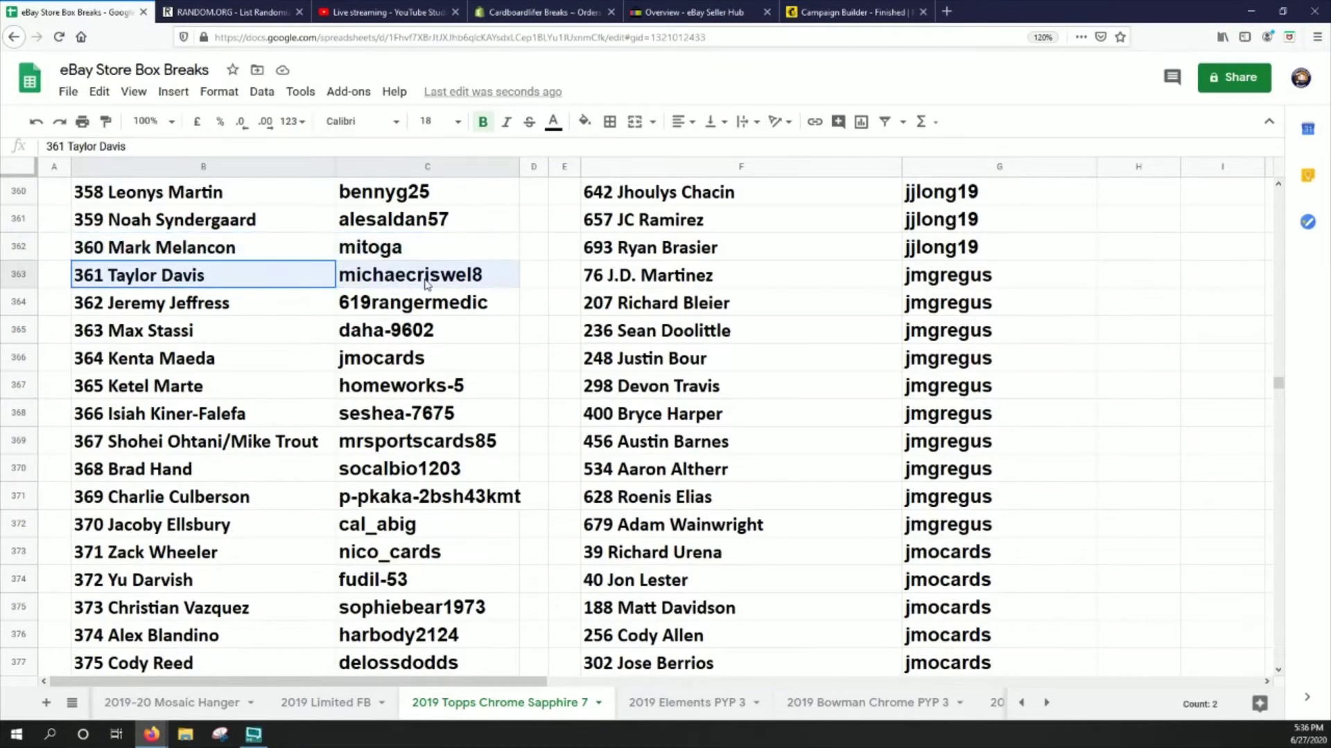
{"action": "left_click", "coordinate": [584, 123]}
{"action": "left_click", "coordinate": [652, 206]}
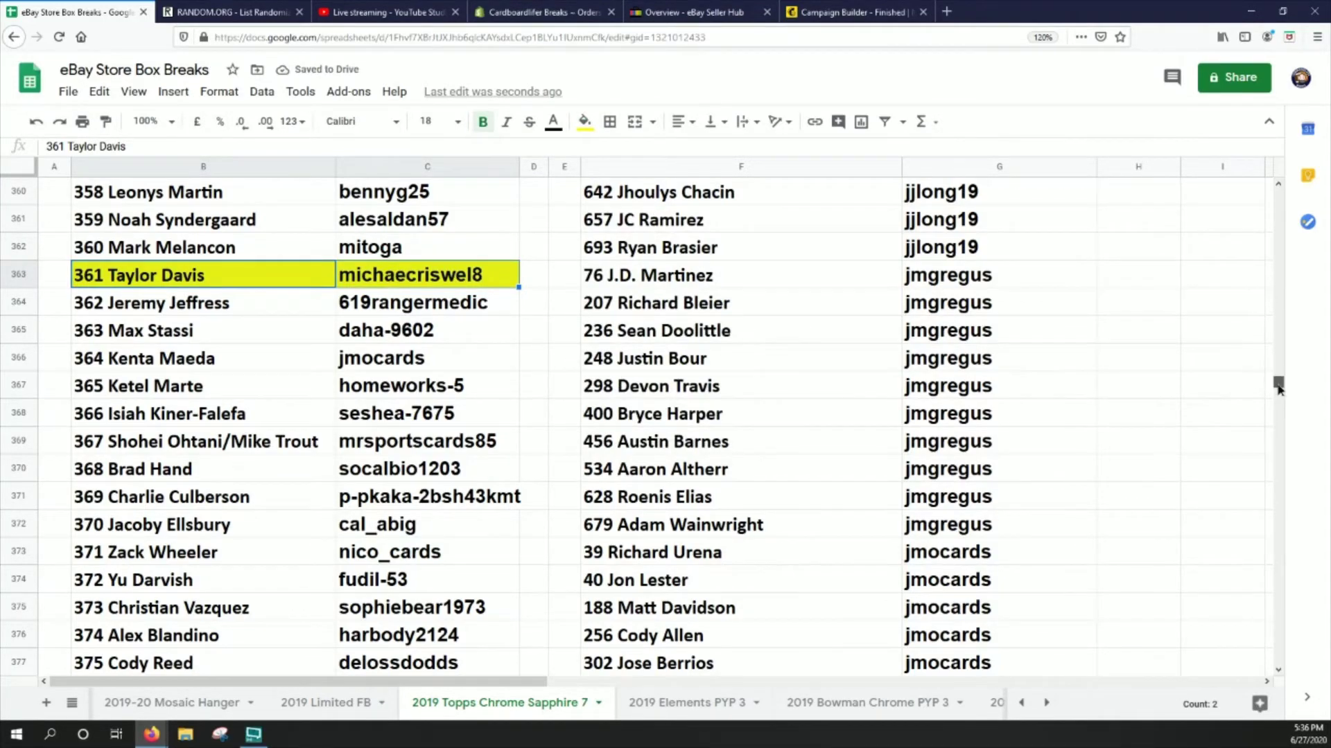
{"action": "left_click_drag", "start_coordinate": [1279, 383], "coordinate": [1277, 427]}
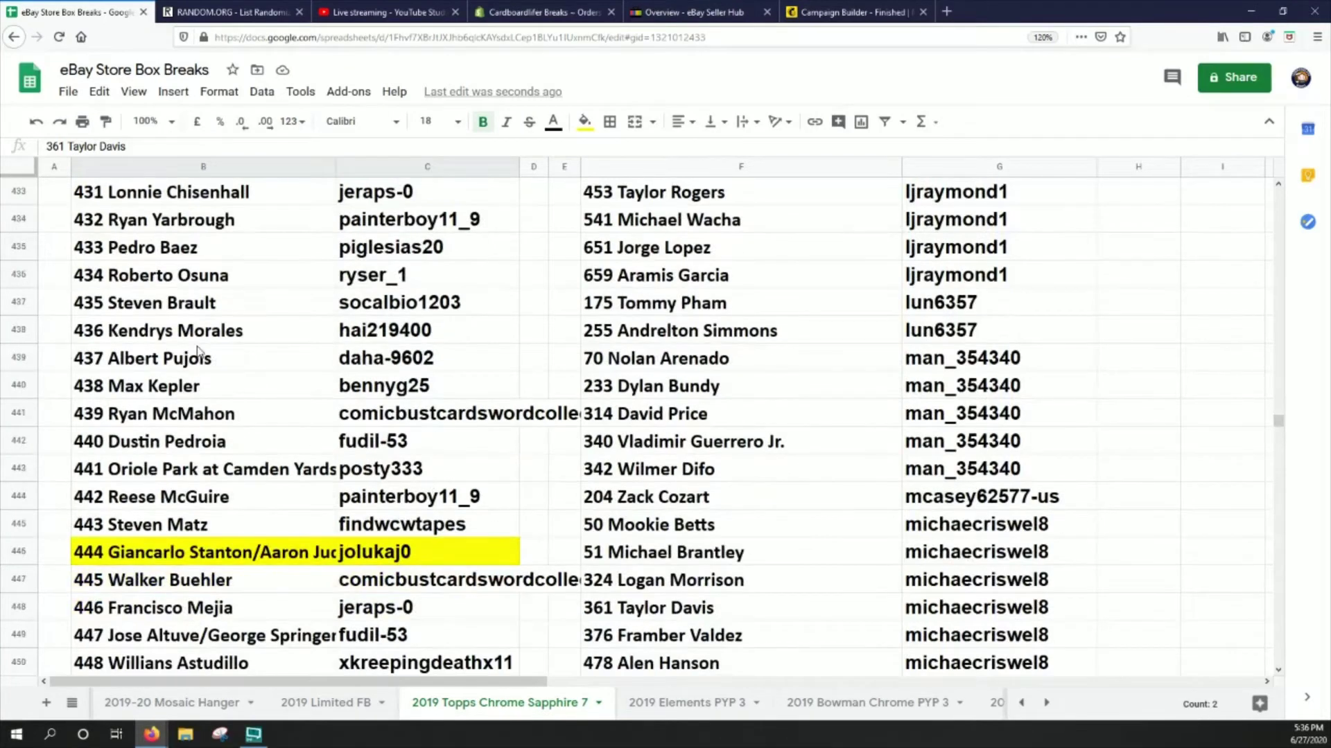
{"action": "left_click_drag", "start_coordinate": [208, 252], "coordinate": [471, 249]}
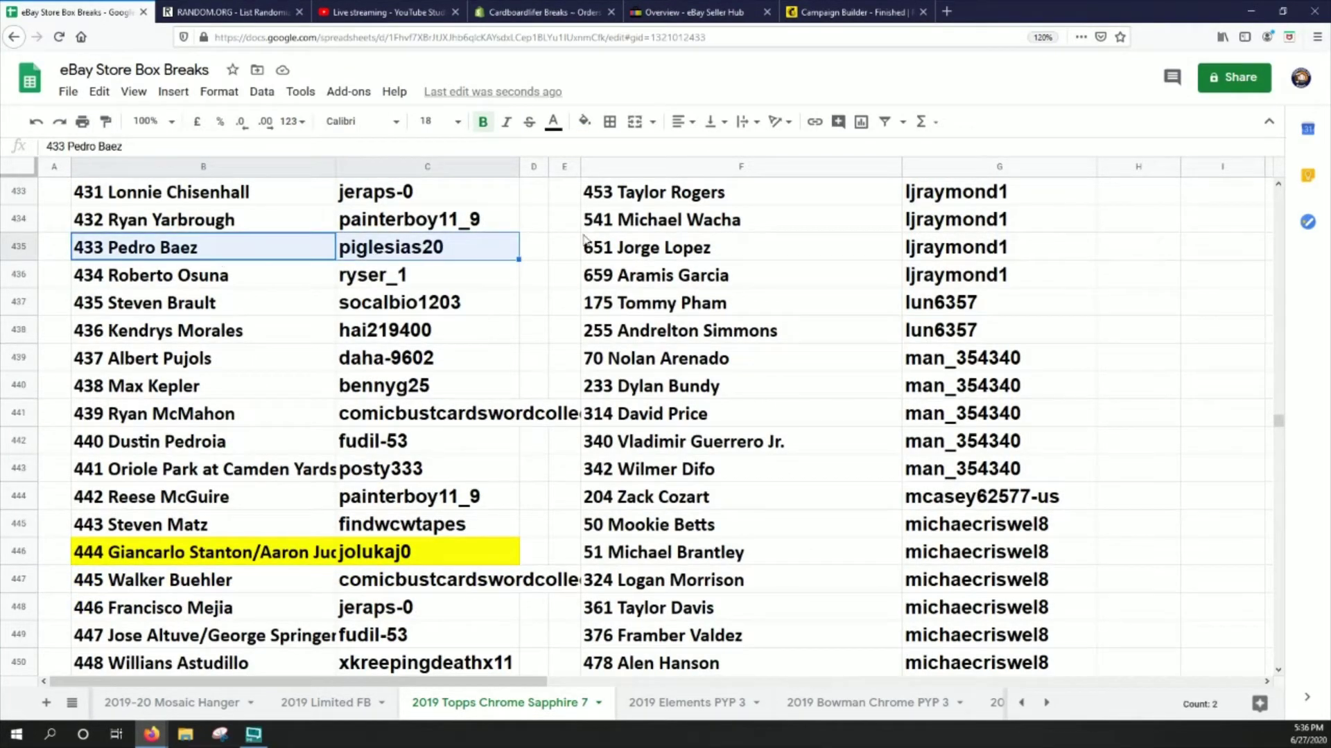
{"action": "left_click", "coordinate": [584, 121]}
{"action": "left_click", "coordinate": [648, 200]}
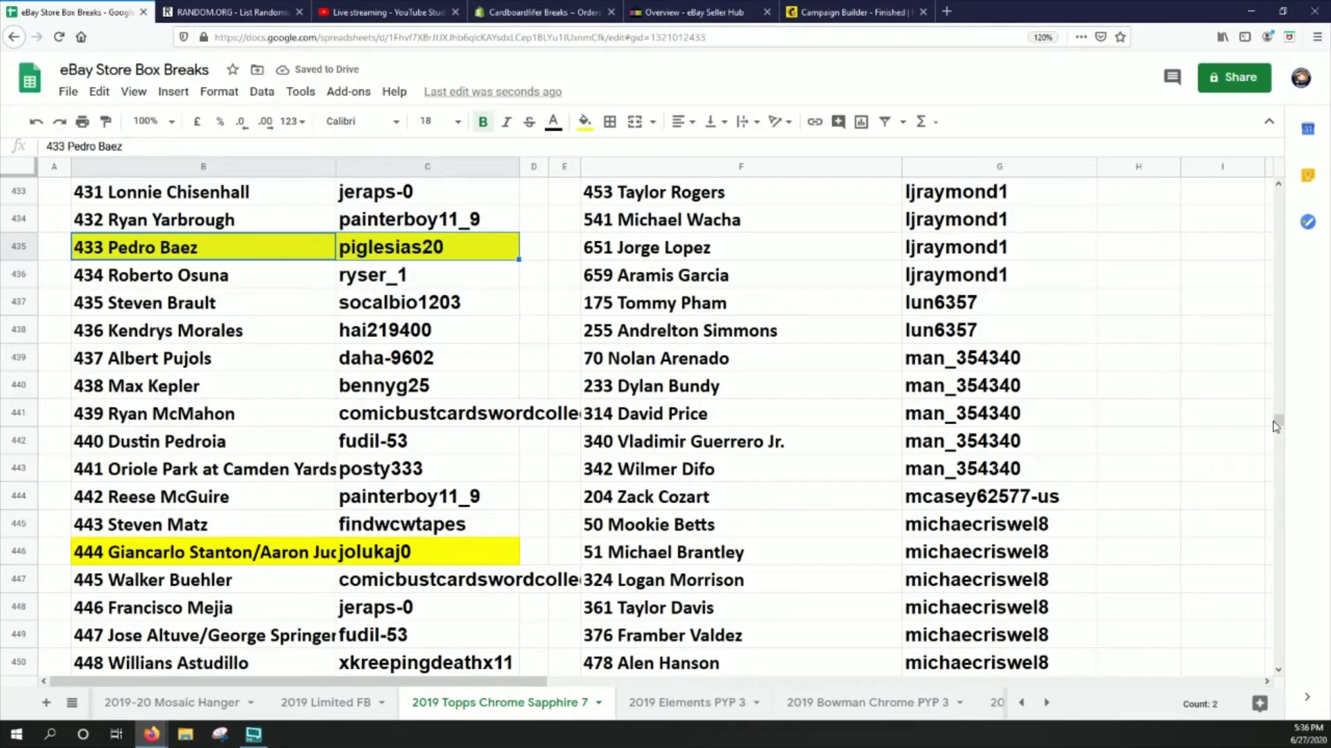
Step: Fill the 34 Josh Donaldson row and its buyer cell with yellow
{"action": "left_click_drag", "start_coordinate": [1279, 421], "coordinate": [1257, 214]}
{"action": "left_click_drag", "start_coordinate": [191, 258], "coordinate": [516, 252]}
{"action": "left_click", "coordinate": [587, 125]}
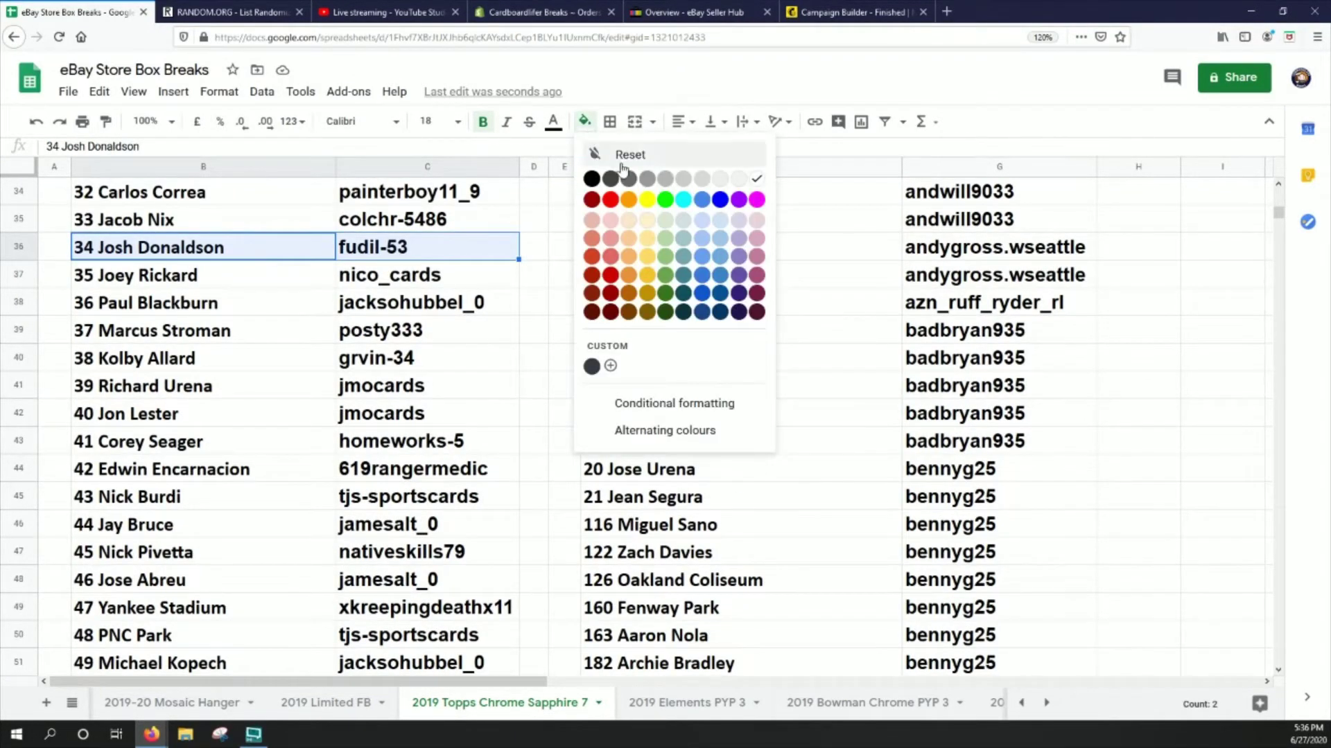
{"action": "left_click", "coordinate": [648, 206]}
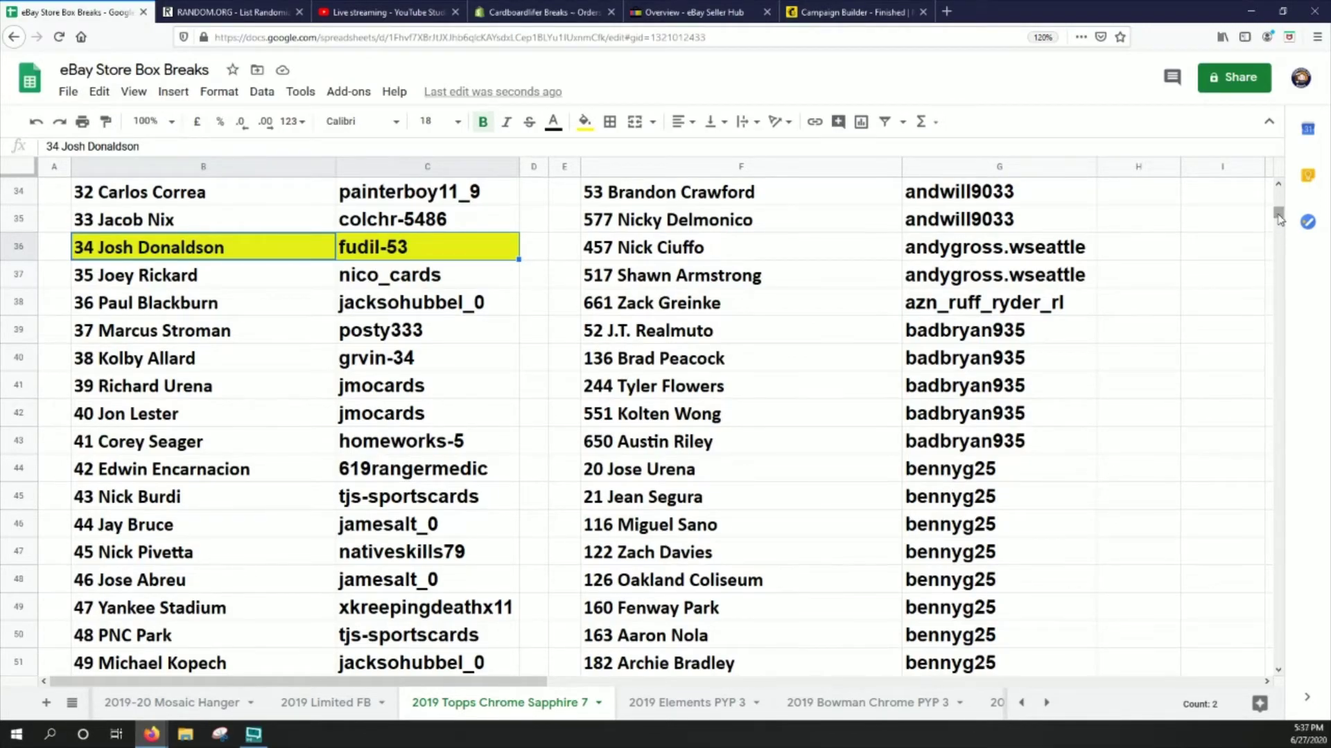
Step: Highlight the 452 Chris Paddack card and its buyer cell in yellow
{"action": "left_click_drag", "start_coordinate": [1277, 215], "coordinate": [1277, 434]}
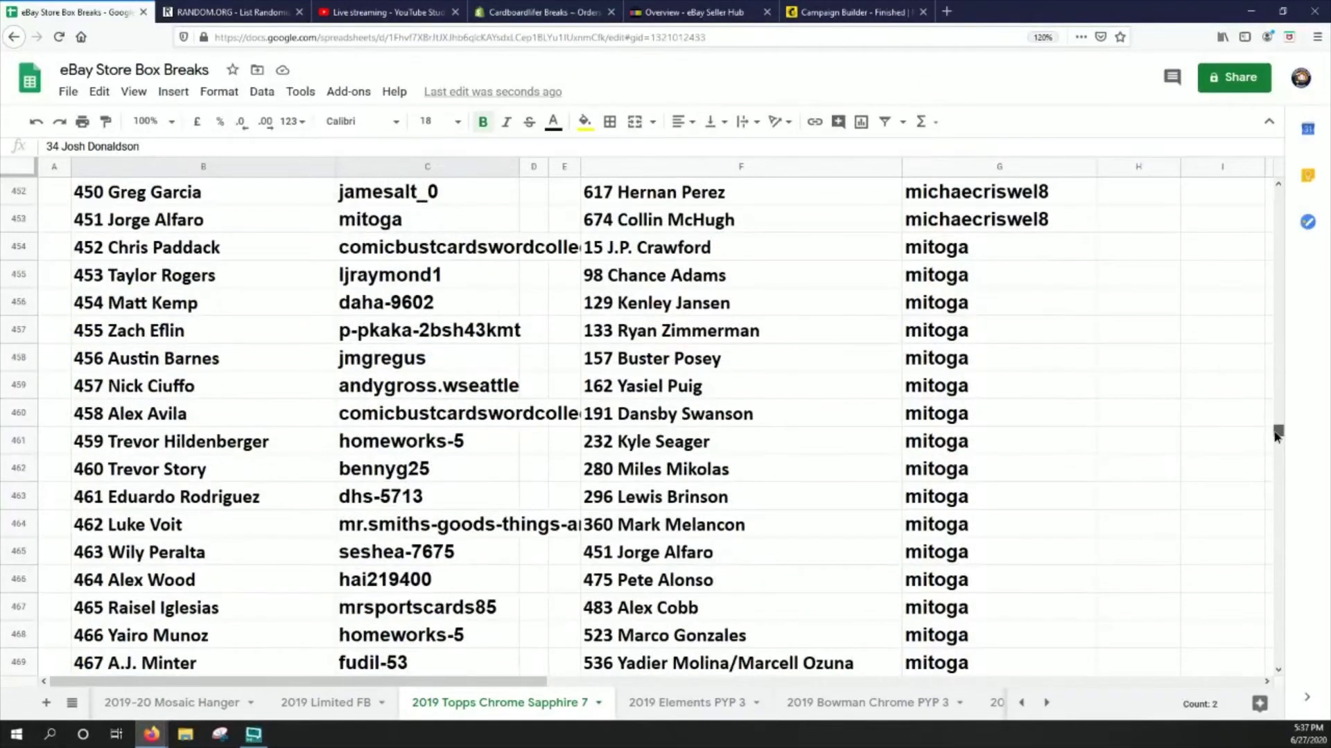
{"action": "left_click", "coordinate": [186, 257]}
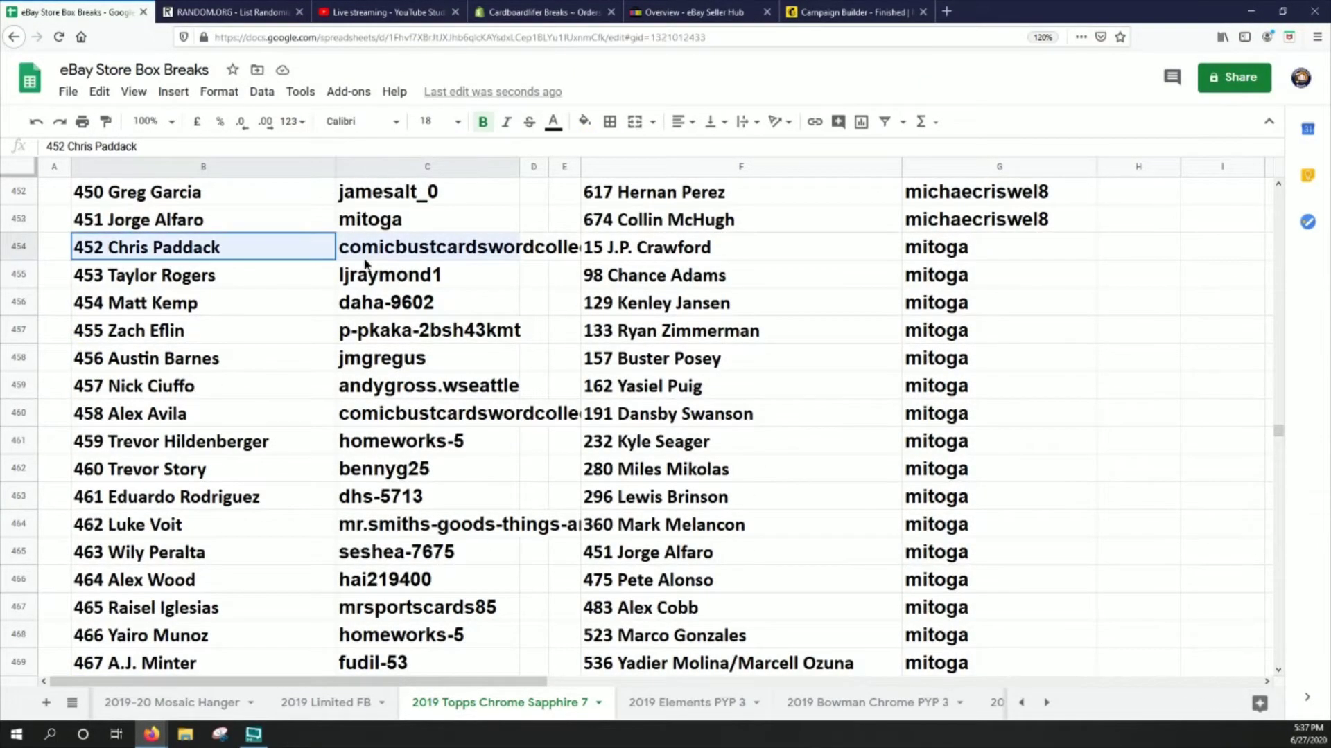
{"action": "left_click_drag", "start_coordinate": [365, 262], "coordinate": [364, 262]}
{"action": "left_click", "coordinate": [584, 122]}
{"action": "left_click", "coordinate": [639, 195]}
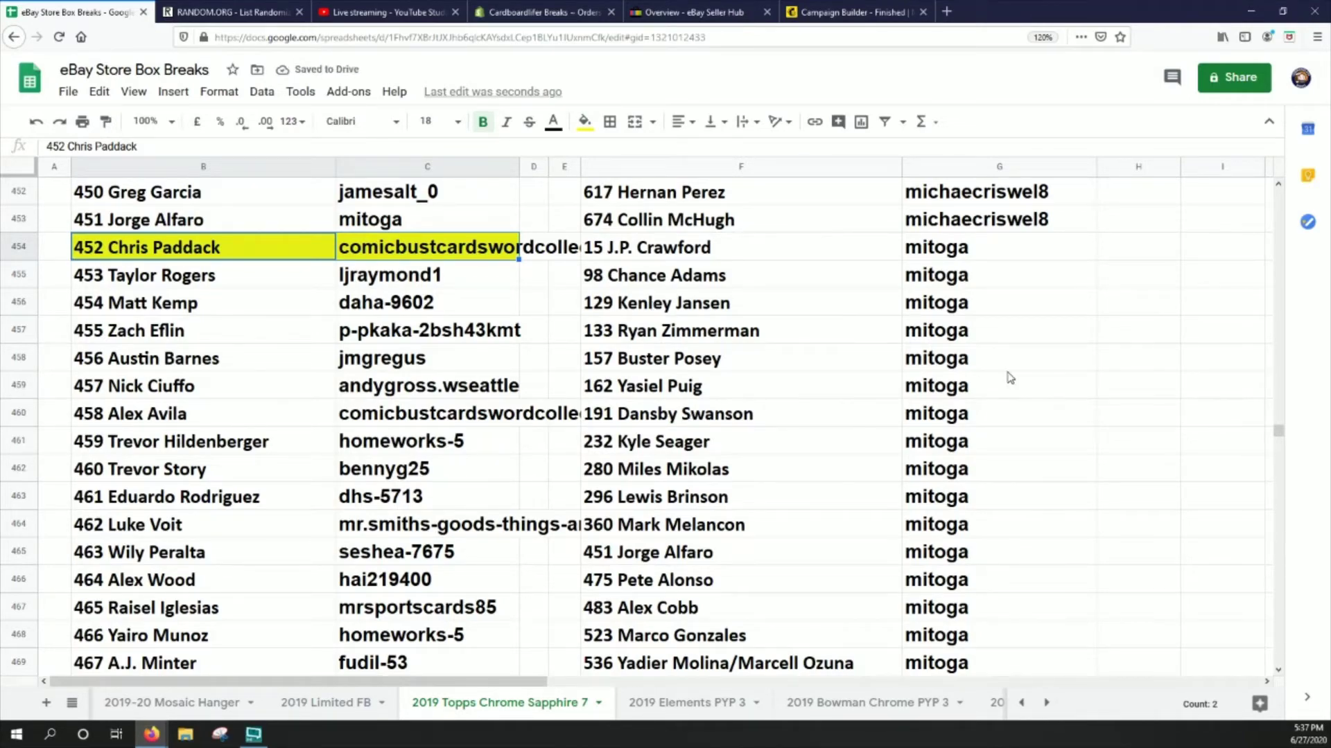
Step: Fill B579:C579 (card 577) and B400:C400 (card 398) with yellow
{"action": "left_click_drag", "start_coordinate": [1279, 431], "coordinate": [1267, 494]}
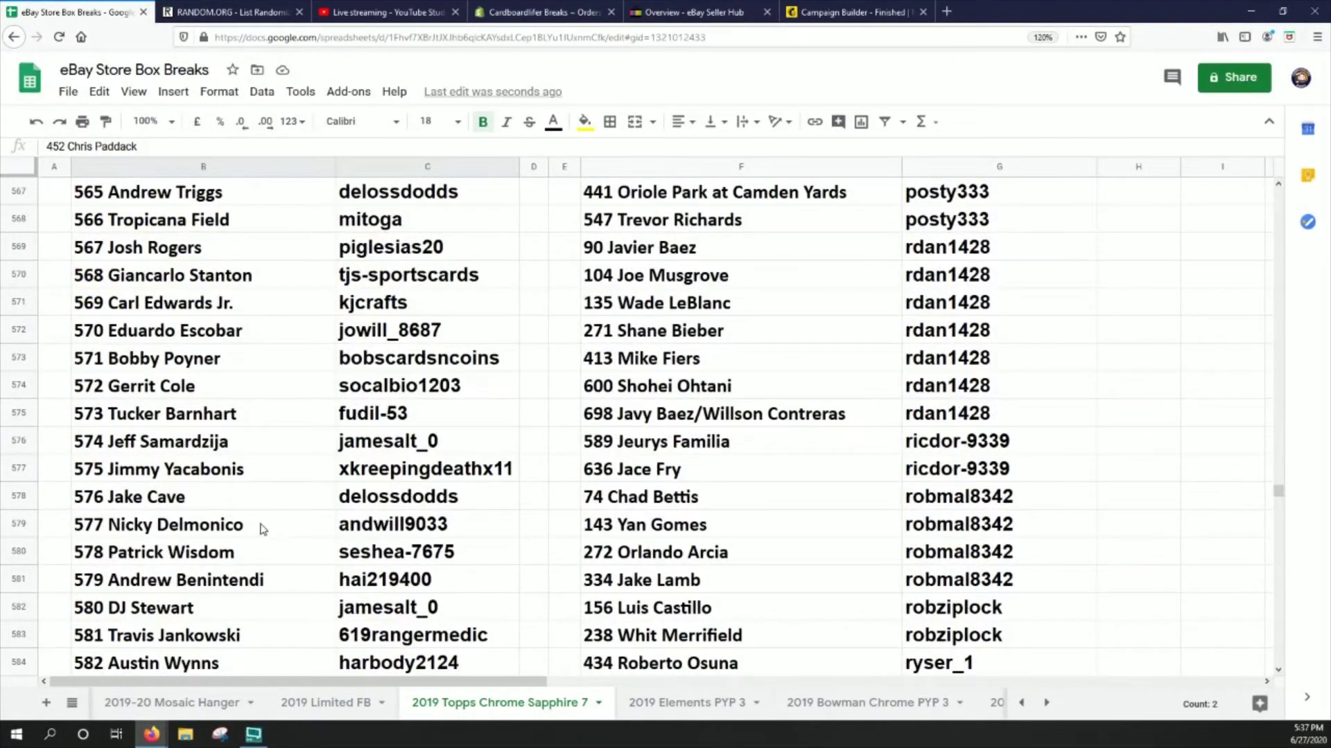
{"action": "left_click_drag", "start_coordinate": [262, 530], "coordinate": [389, 528]}
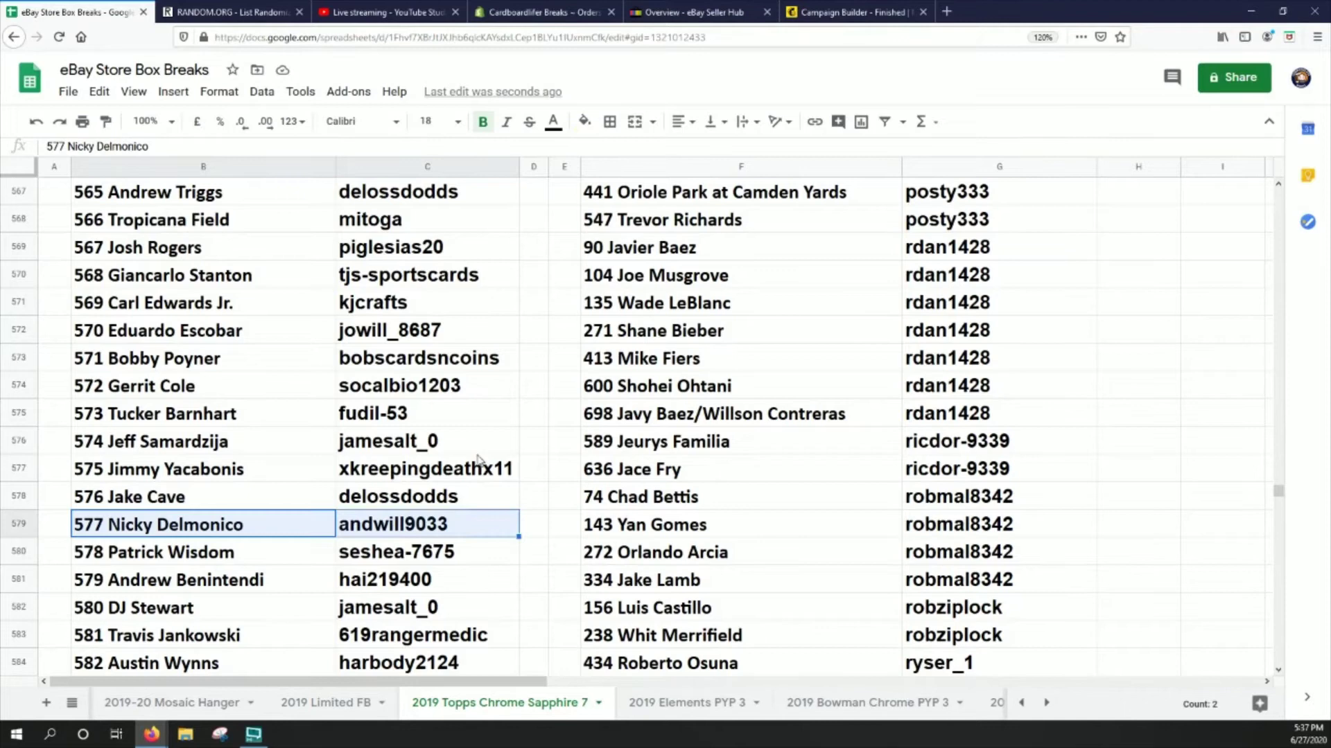
{"action": "left_click", "coordinate": [585, 122]}
{"action": "left_click", "coordinate": [650, 204]}
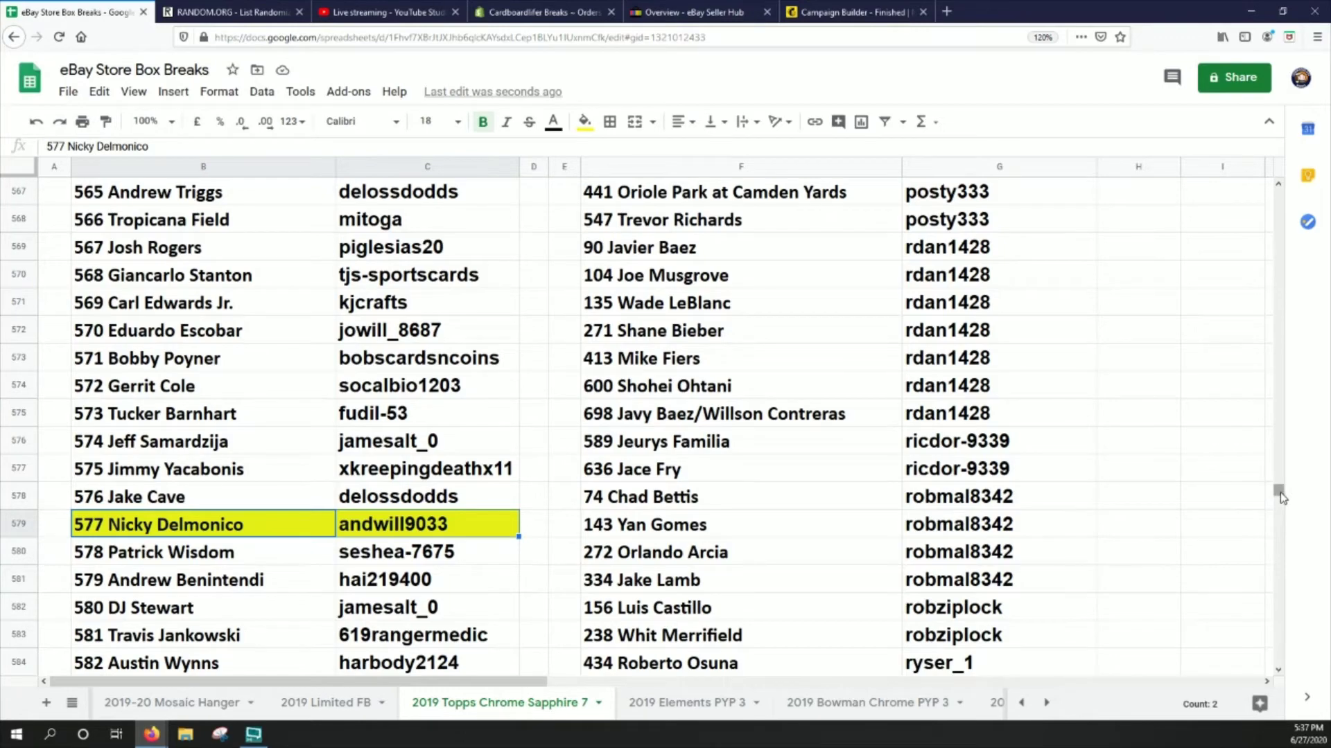
{"action": "left_click_drag", "start_coordinate": [1280, 495], "coordinate": [1260, 399]}
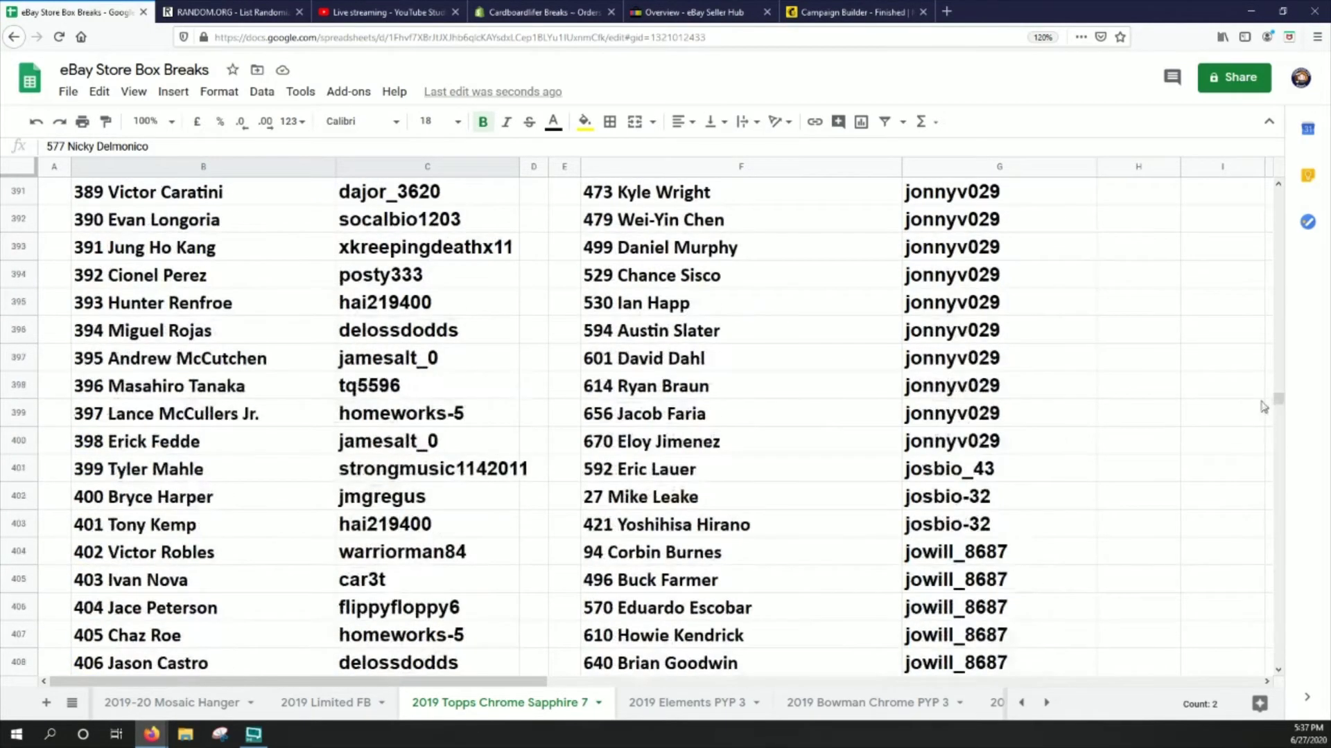
{"action": "left_click_drag", "start_coordinate": [184, 445], "coordinate": [352, 443]}
{"action": "left_click", "coordinate": [584, 122]}
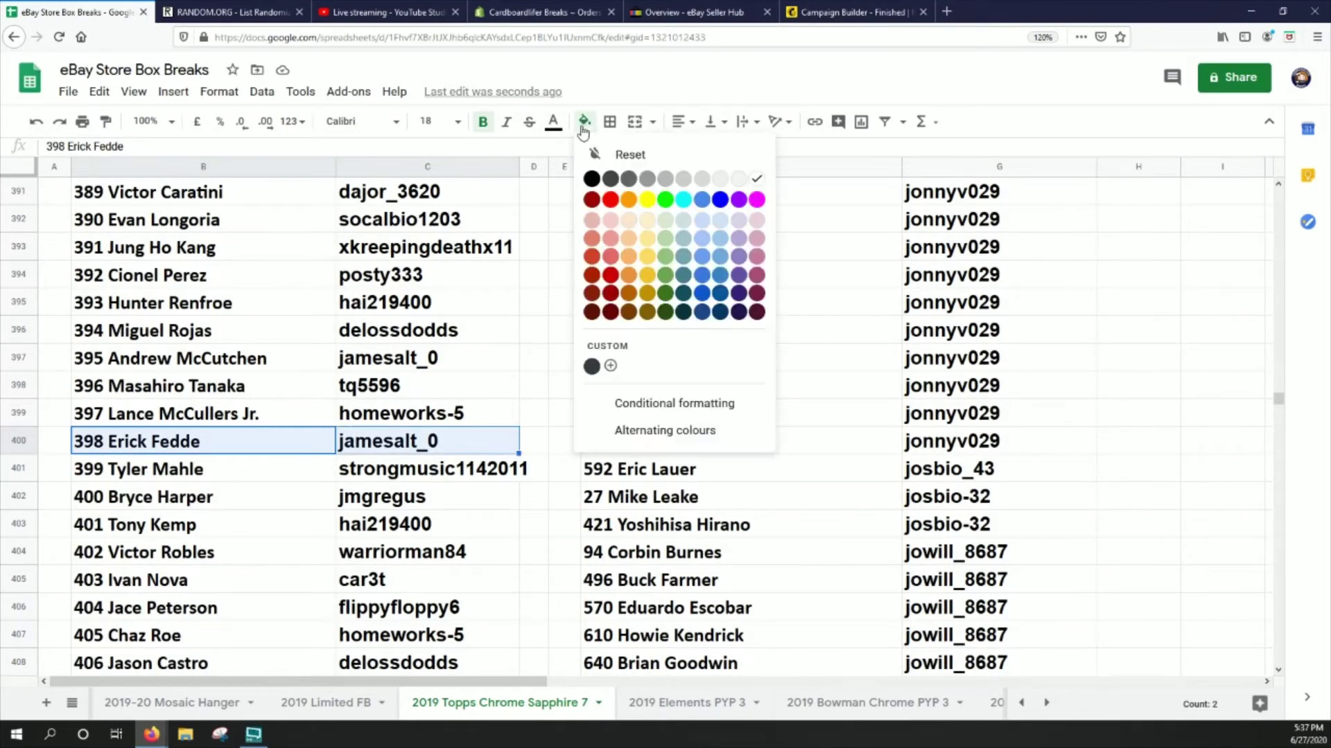
{"action": "left_click", "coordinate": [648, 201]}
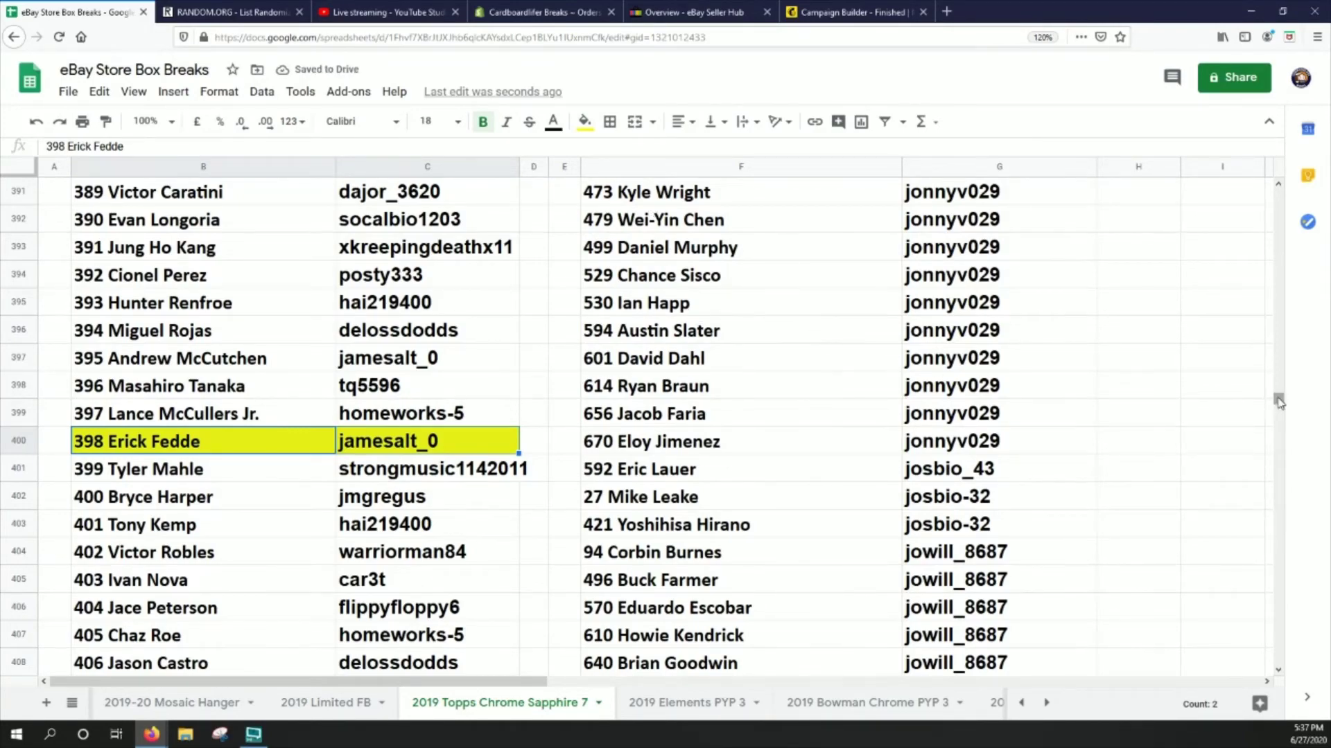
Step: Fill rows 275 and 274 (cards 273 and 272 with buyers) yellow
{"action": "left_click_drag", "start_coordinate": [1279, 398], "coordinate": [1265, 338]}
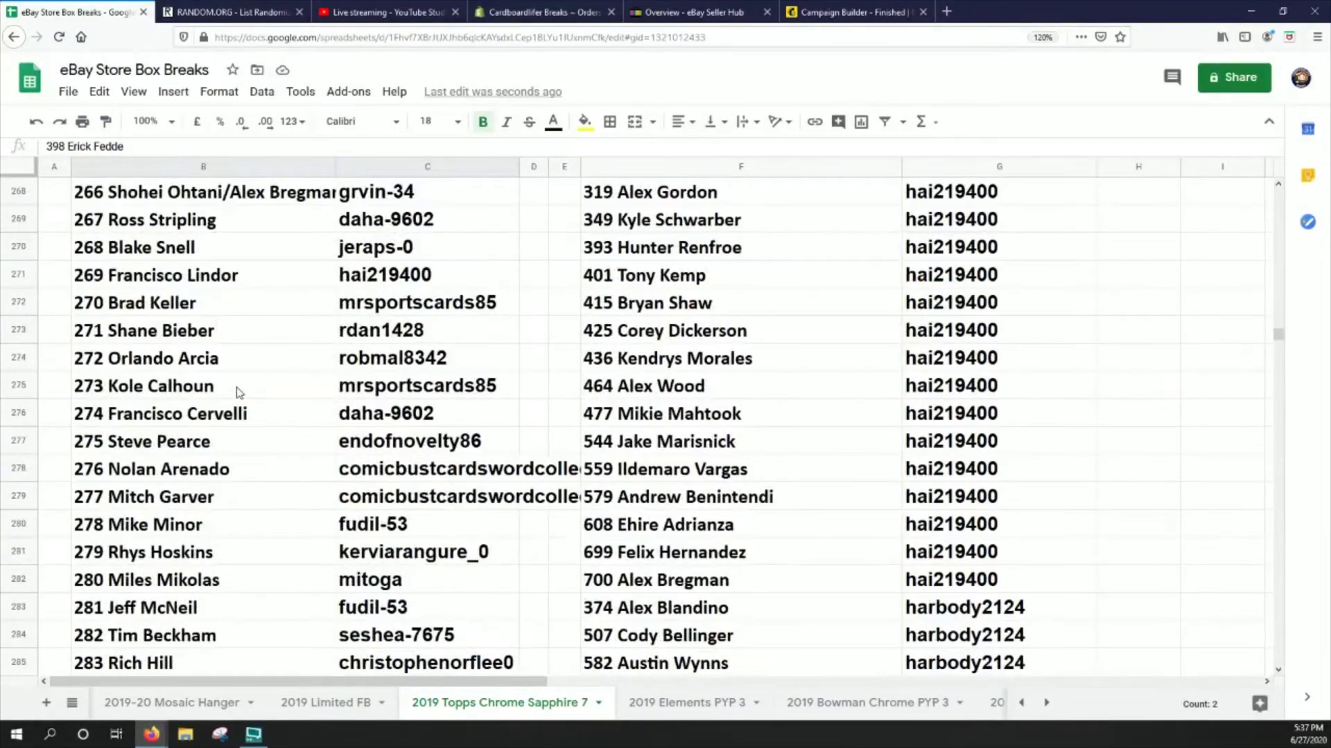
{"action": "left_click_drag", "start_coordinate": [238, 388], "coordinate": [516, 389]}
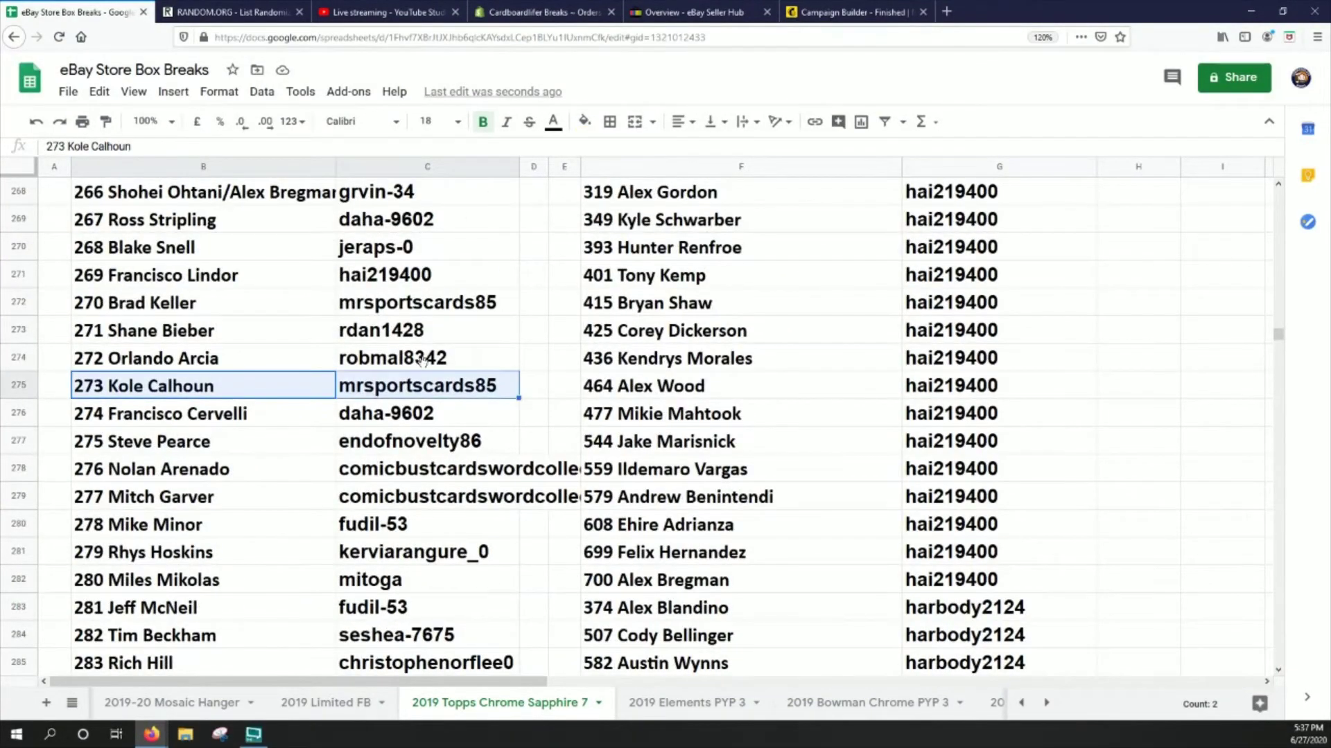
{"action": "left_click", "coordinate": [584, 121]}
{"action": "left_click", "coordinate": [648, 206]}
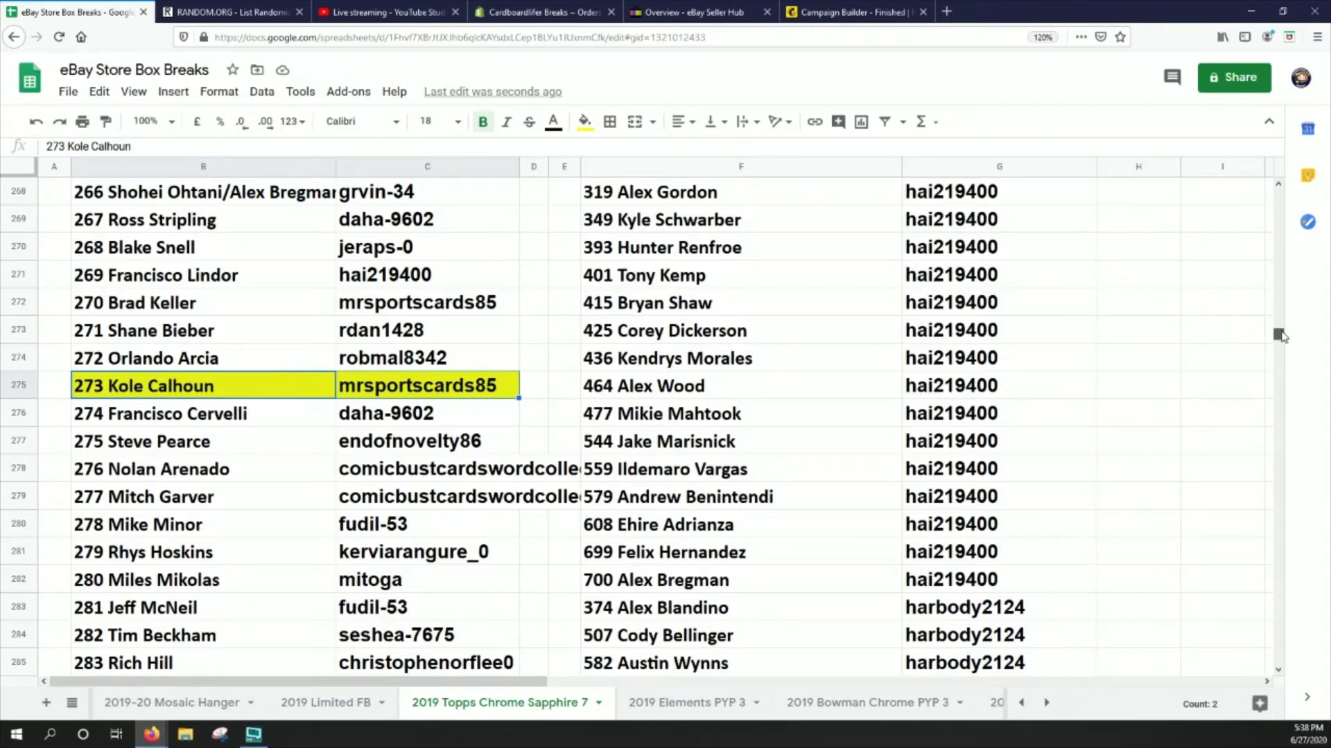
{"action": "left_click_drag", "start_coordinate": [240, 361], "coordinate": [430, 361]}
{"action": "left_click", "coordinate": [584, 122]}
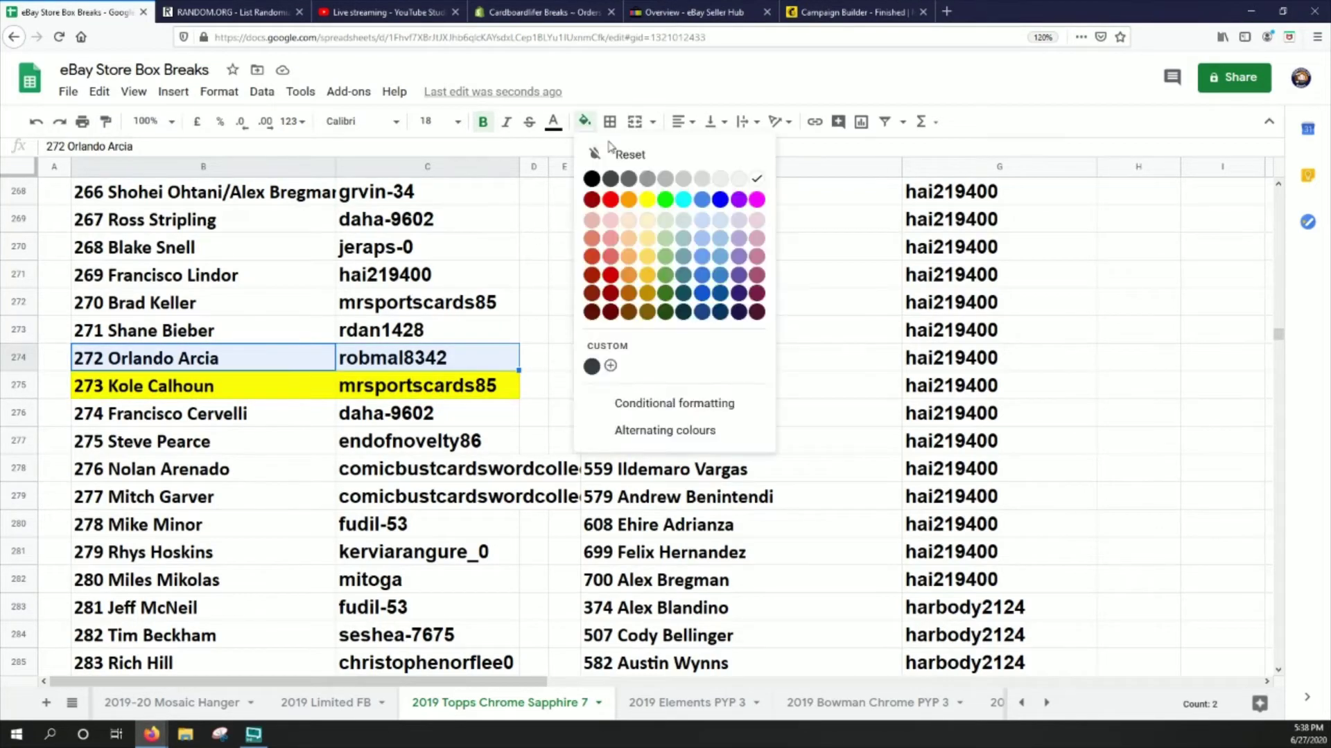
{"action": "left_click", "coordinate": [650, 199]}
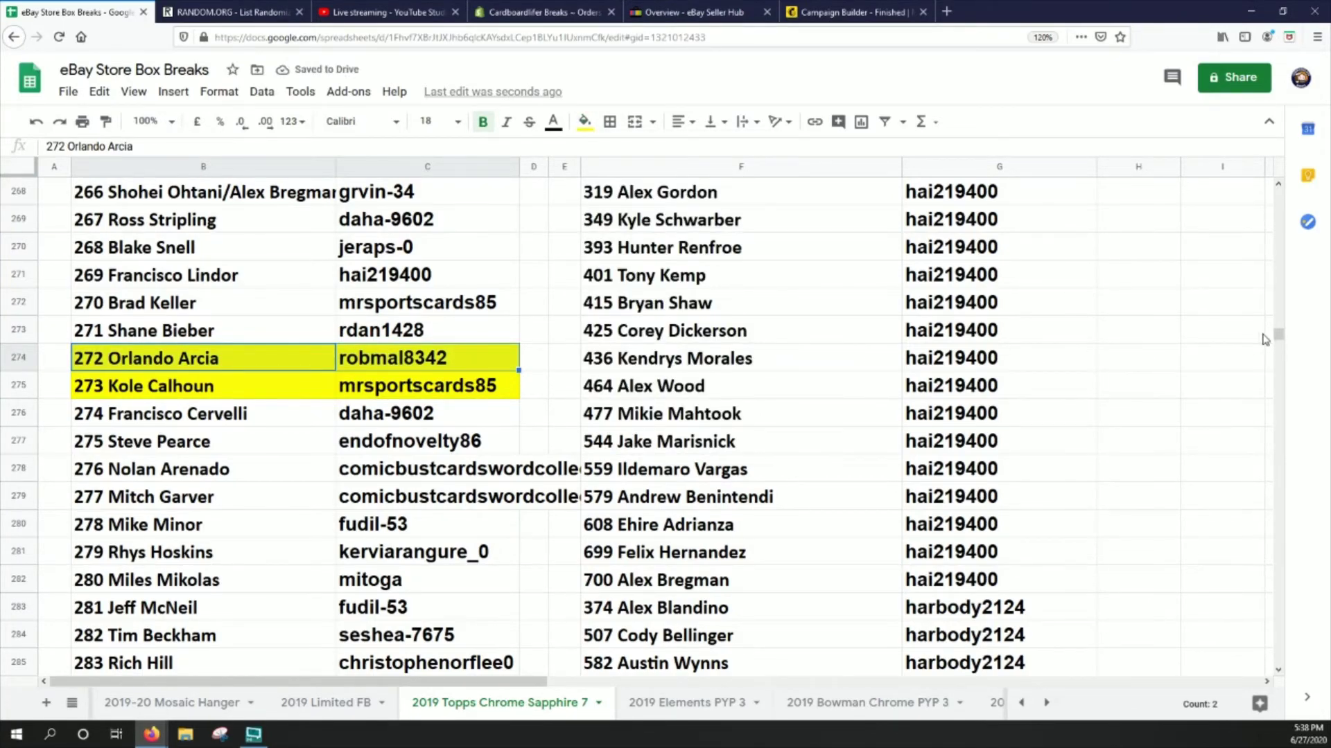
Step: Fill B56:C56 (card 54) and B639:C639 (card 637) yellow
{"action": "left_click_drag", "start_coordinate": [1278, 335], "coordinate": [1280, 225]}
{"action": "left_click_drag", "start_coordinate": [206, 397], "coordinate": [415, 393]}
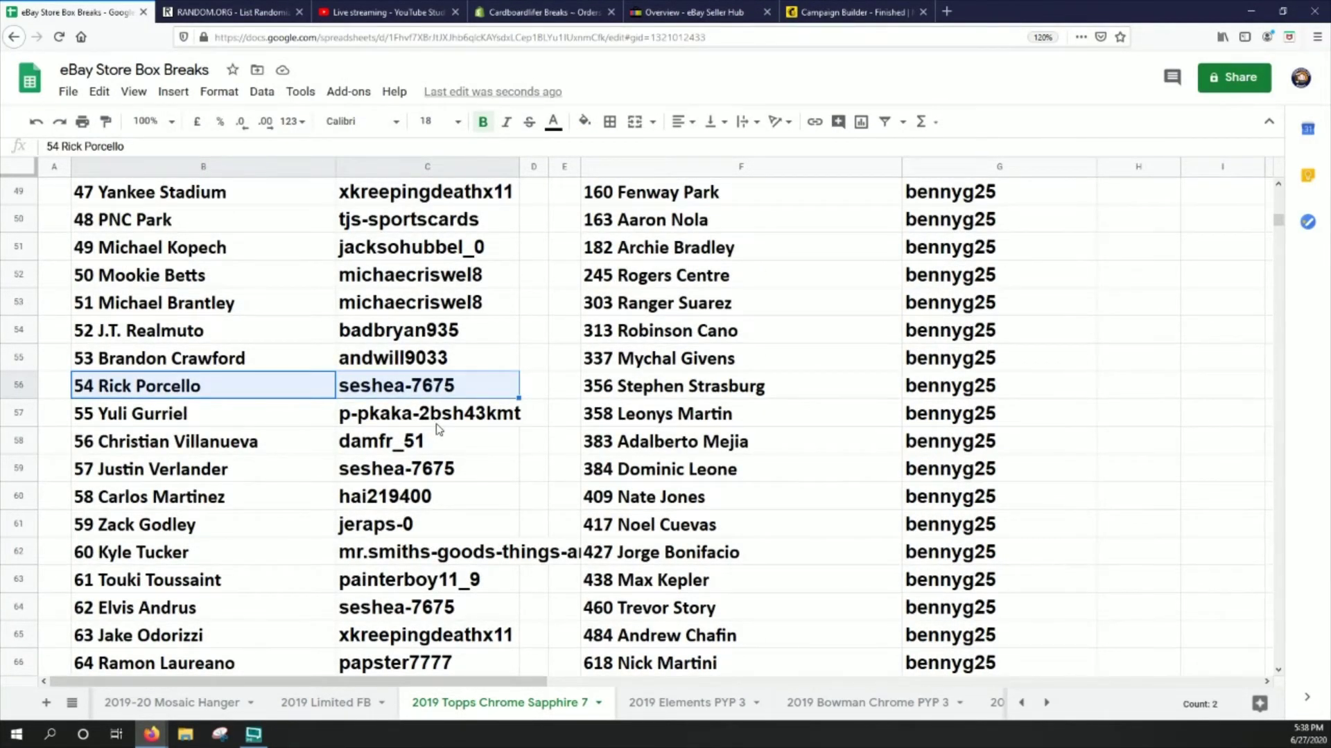
{"action": "left_click", "coordinate": [585, 123]}
{"action": "left_click", "coordinate": [647, 201]}
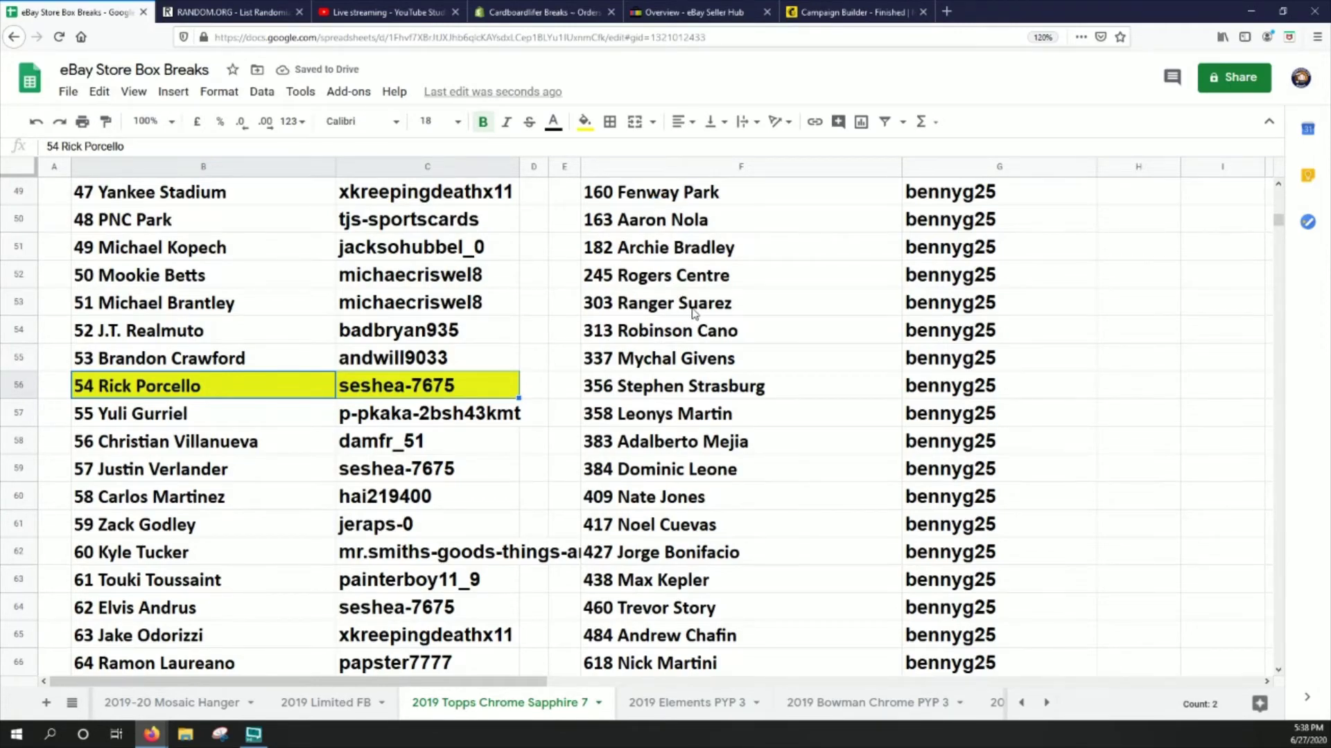
{"action": "left_click_drag", "start_coordinate": [1279, 229], "coordinate": [1215, 532]}
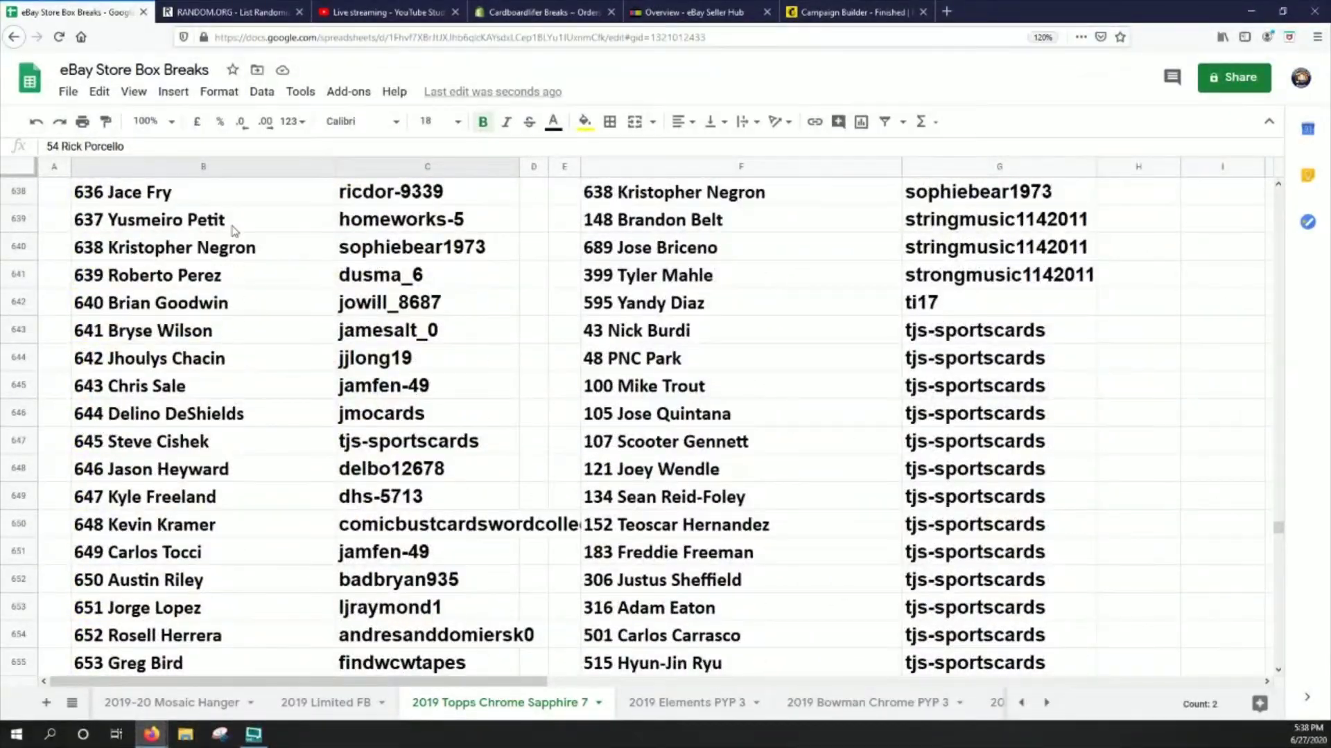
{"action": "left_click_drag", "start_coordinate": [233, 227], "coordinate": [454, 220]}
{"action": "left_click", "coordinate": [584, 123]}
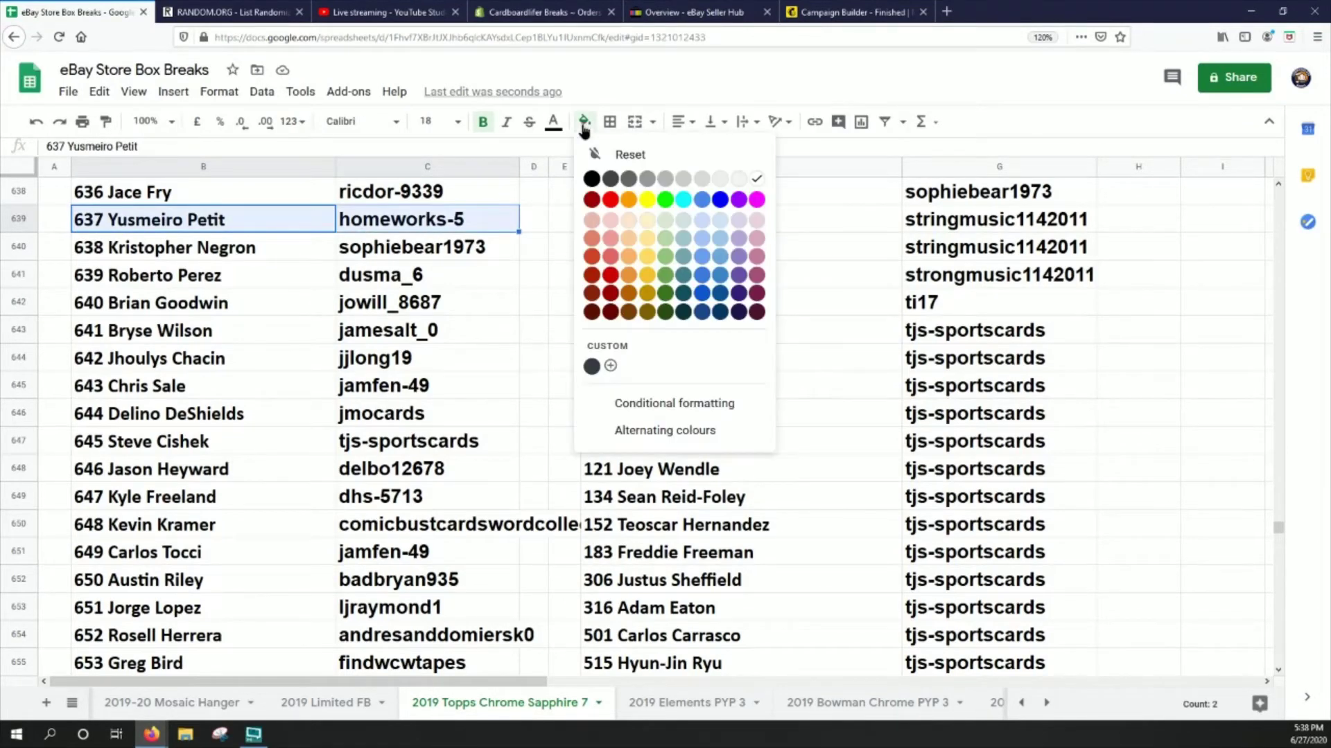
{"action": "left_click", "coordinate": [647, 201]}
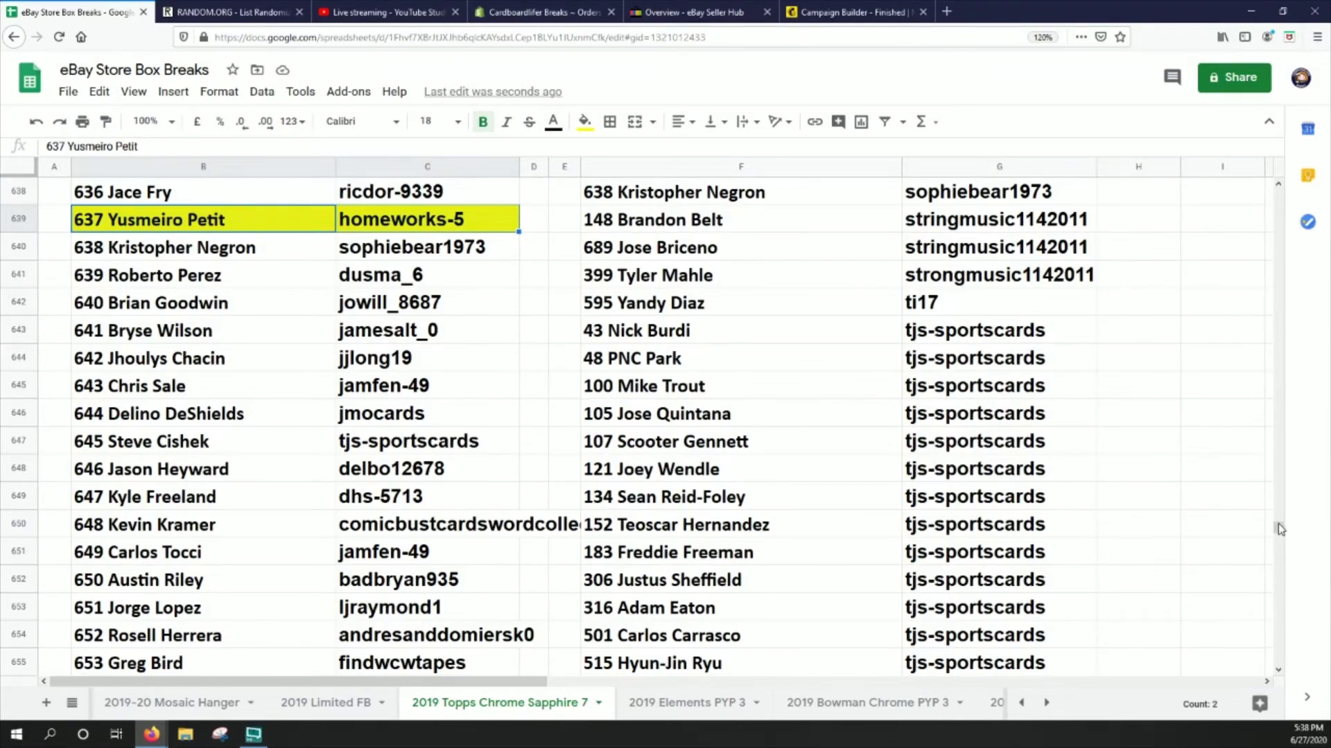
Step: Fill B561:C561 (card 559) and B169:C169 (card 167) yellow
{"action": "left_click_drag", "start_coordinate": [1281, 531], "coordinate": [1281, 483]}
{"action": "left_click_drag", "start_coordinate": [224, 424], "coordinate": [381, 414]}
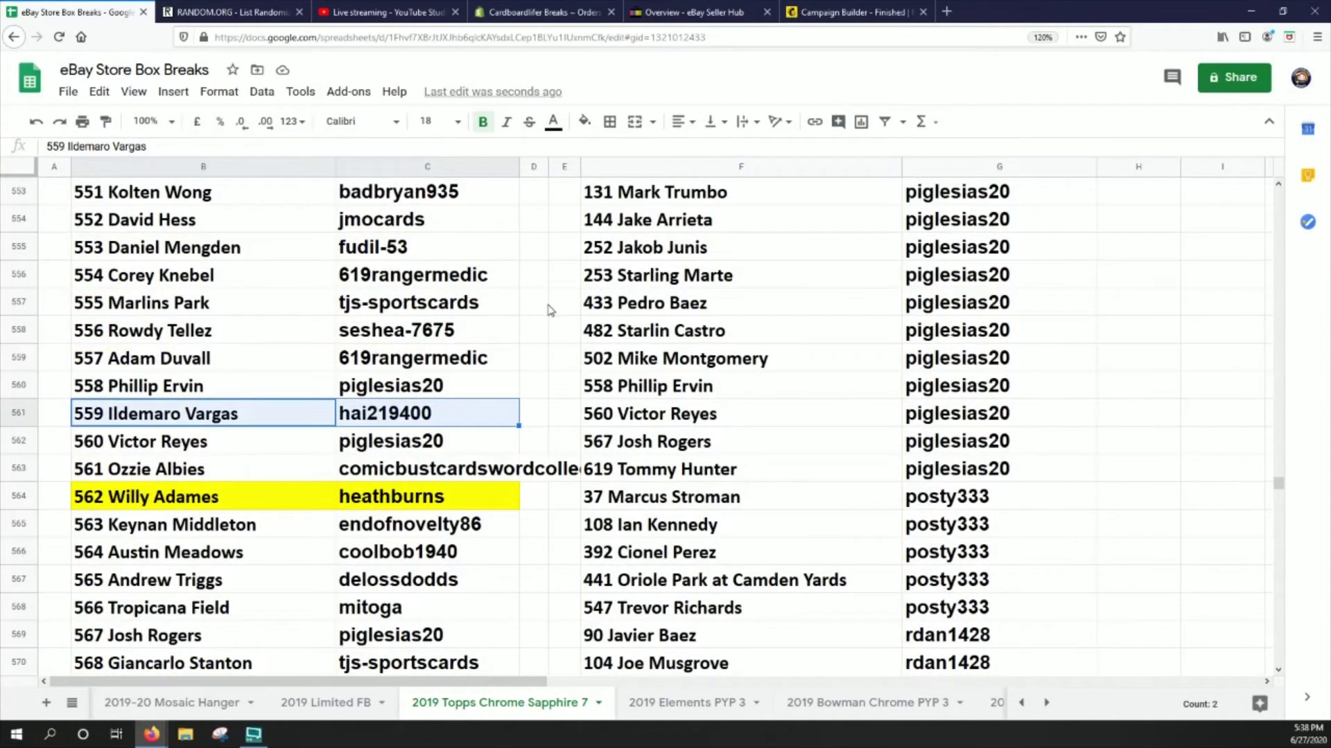
{"action": "left_click", "coordinate": [586, 123]}
{"action": "left_click", "coordinate": [647, 200]}
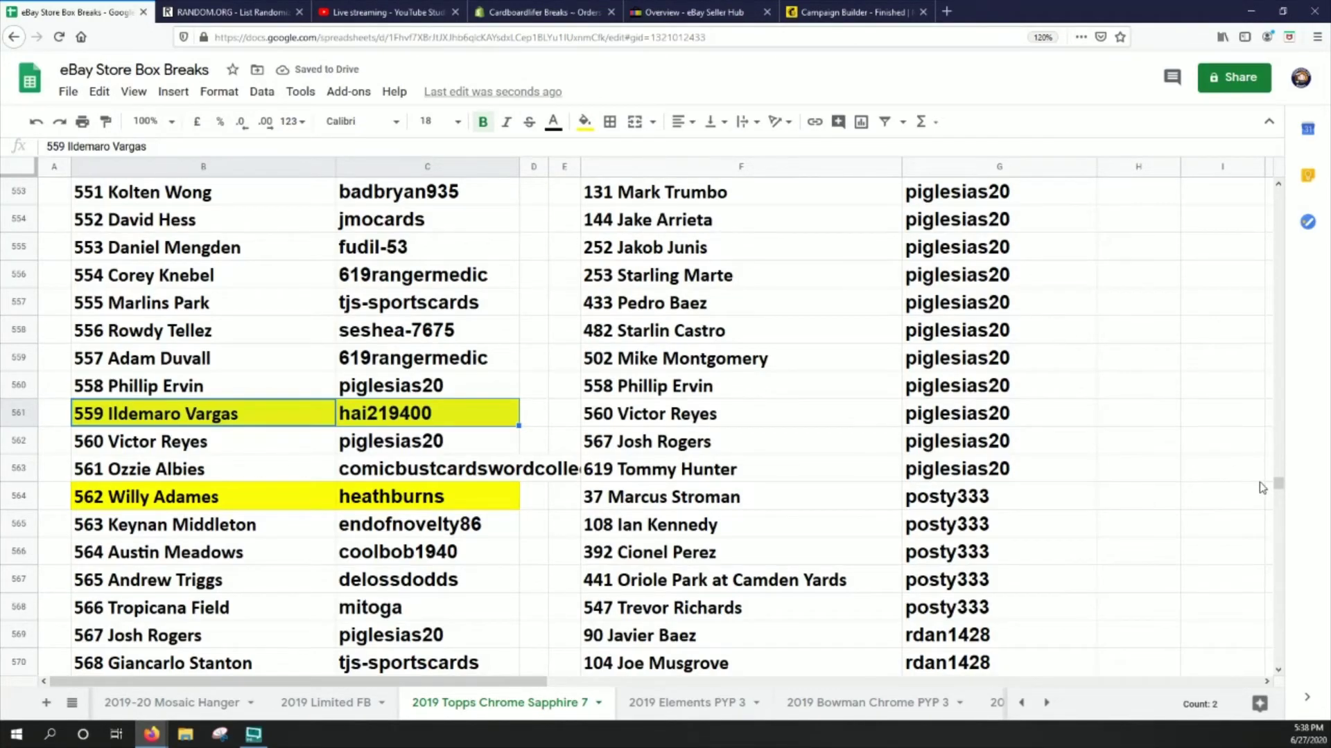
{"action": "left_click_drag", "start_coordinate": [1279, 489], "coordinate": [1243, 285]}
{"action": "left_click", "coordinate": [239, 338]}
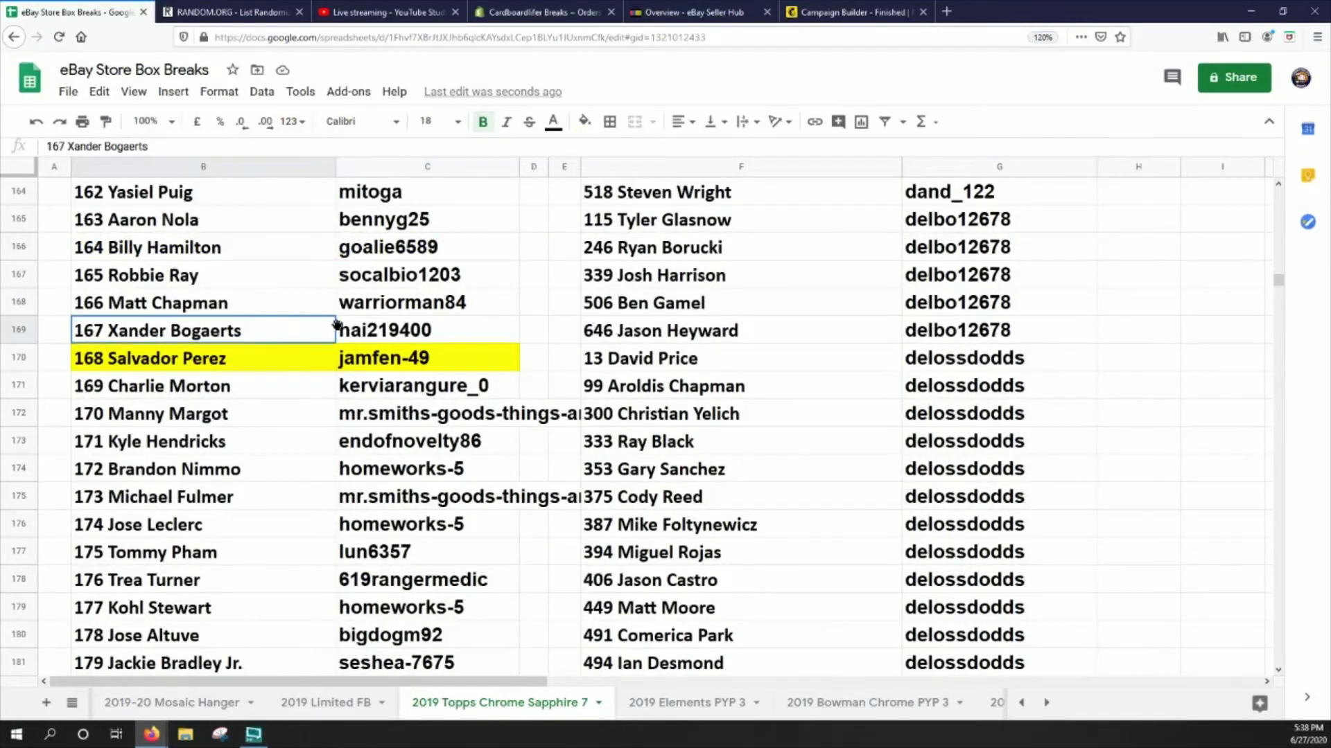
{"action": "left_click", "coordinate": [286, 397]}
{"action": "left_click_drag", "start_coordinate": [269, 339], "coordinate": [430, 332]}
{"action": "left_click", "coordinate": [584, 121]}
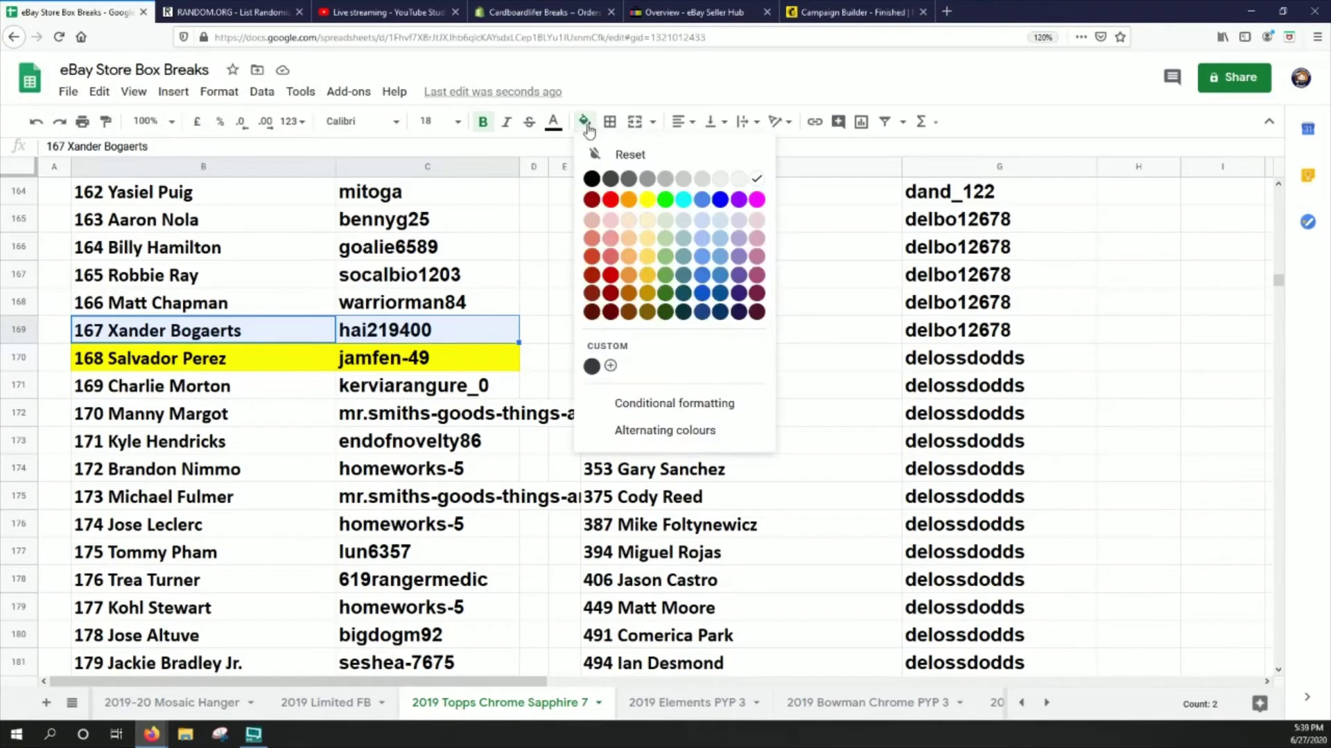
{"action": "left_click", "coordinate": [650, 208]}
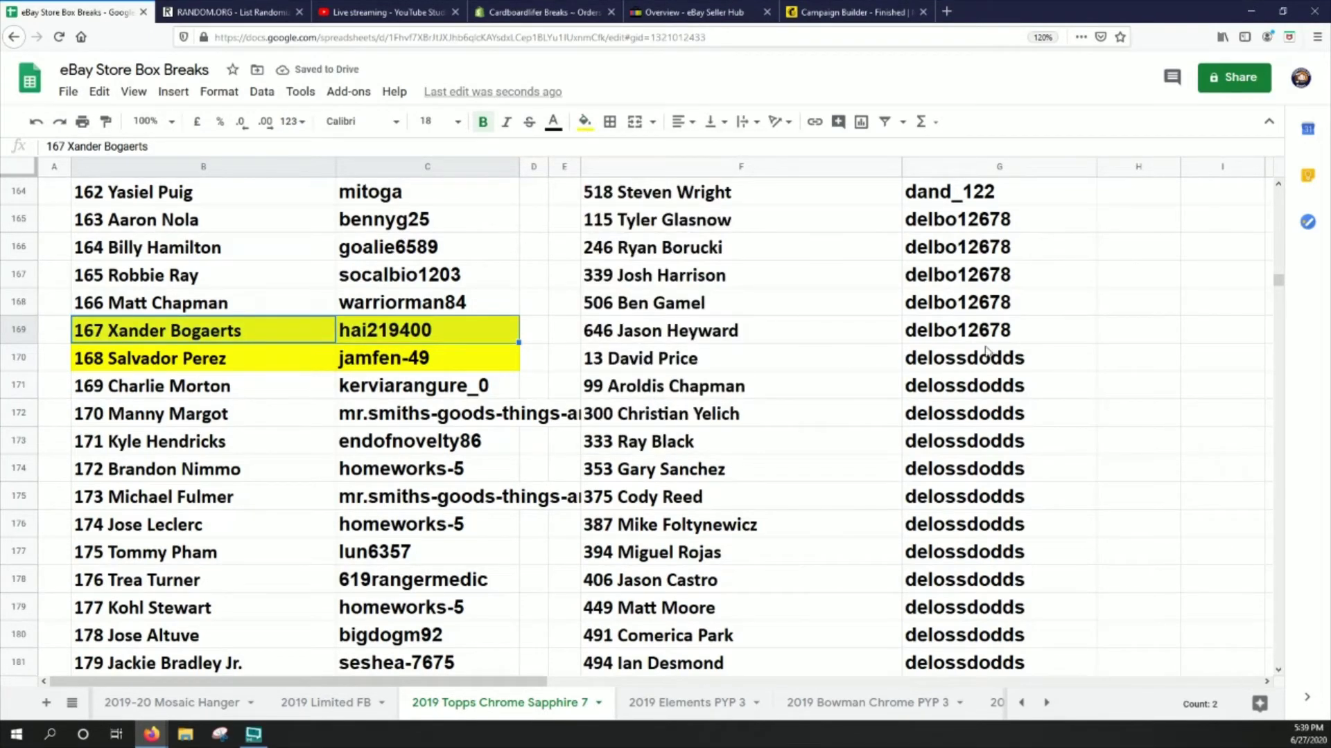
Step: Fill B581:C581 (card 579) and B113:C113 (card 111) yellow
{"action": "left_click_drag", "start_coordinate": [1278, 290], "coordinate": [1245, 504]}
{"action": "left_click_drag", "start_coordinate": [236, 362], "coordinate": [368, 357]}
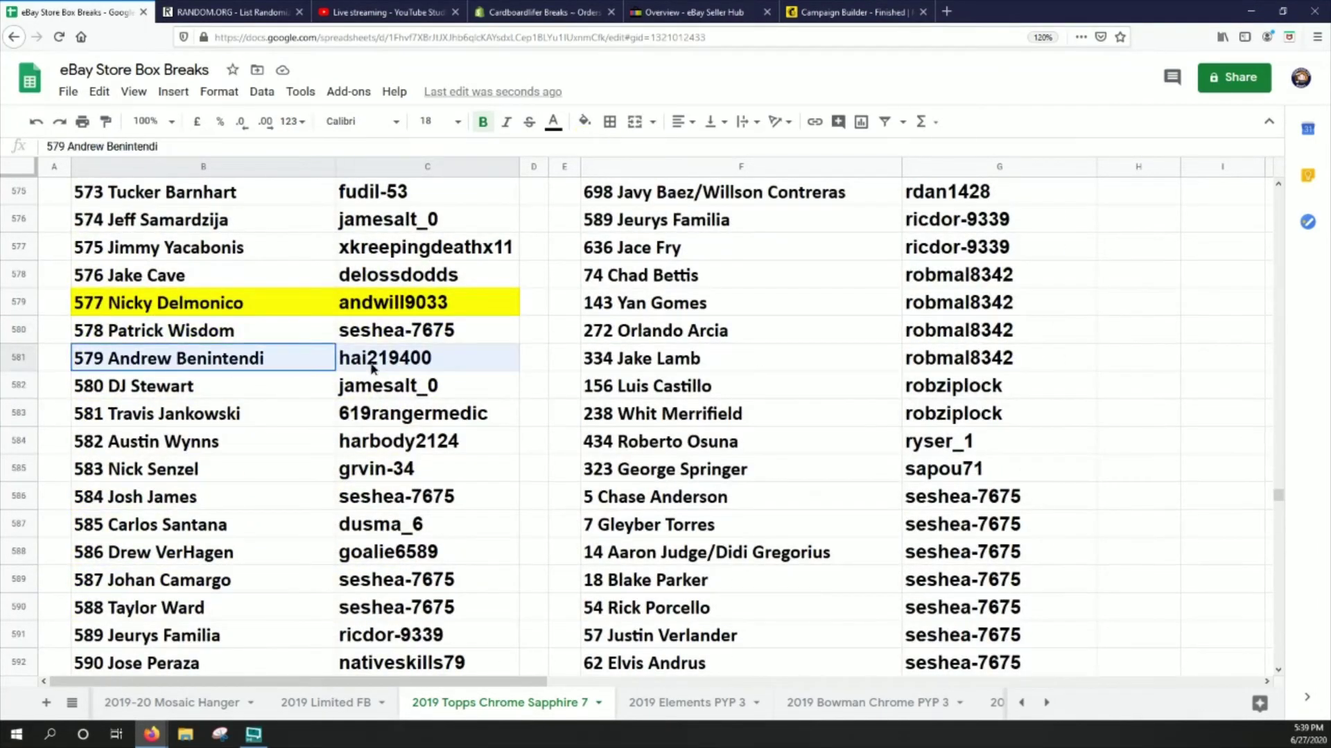
{"action": "left_click", "coordinate": [584, 122]}
{"action": "left_click", "coordinate": [653, 203]}
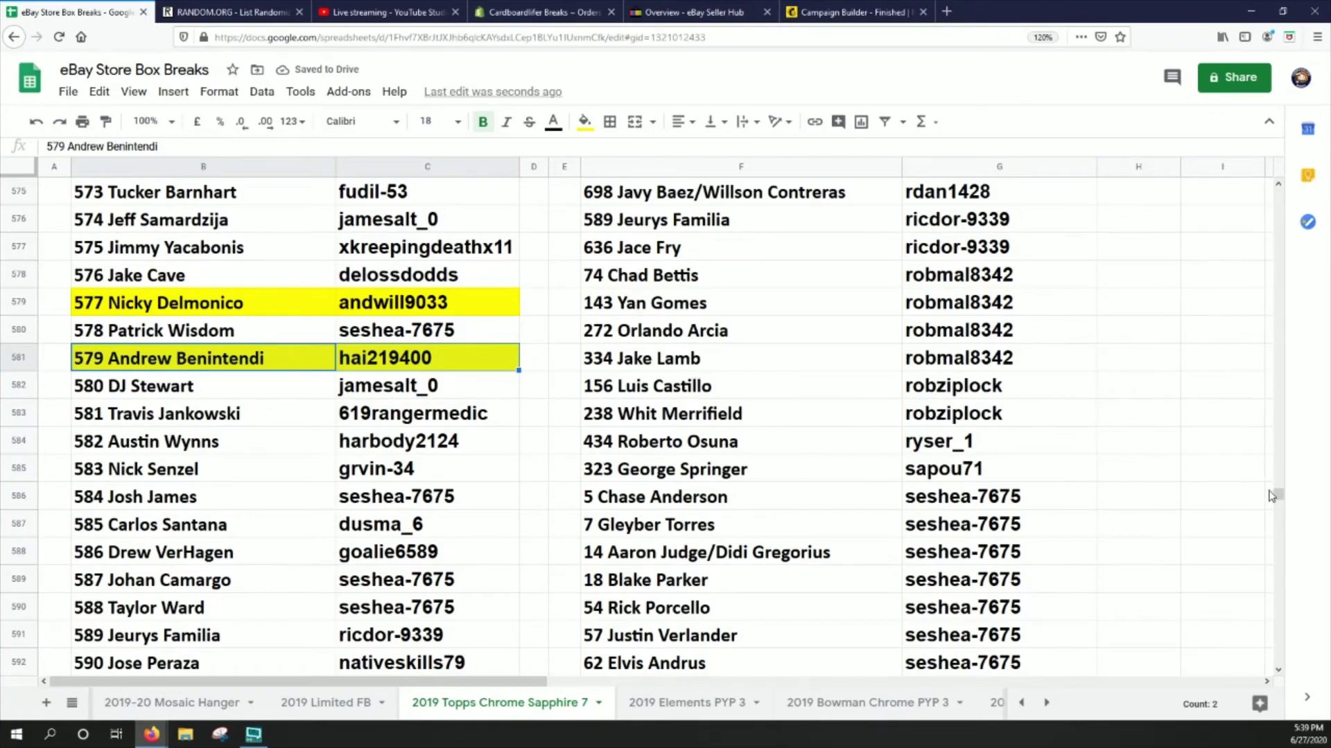
{"action": "left_click_drag", "start_coordinate": [1277, 493], "coordinate": [1274, 234]}
{"action": "left_click_drag", "start_coordinate": [239, 477], "coordinate": [416, 471]}
{"action": "left_click", "coordinate": [584, 121]}
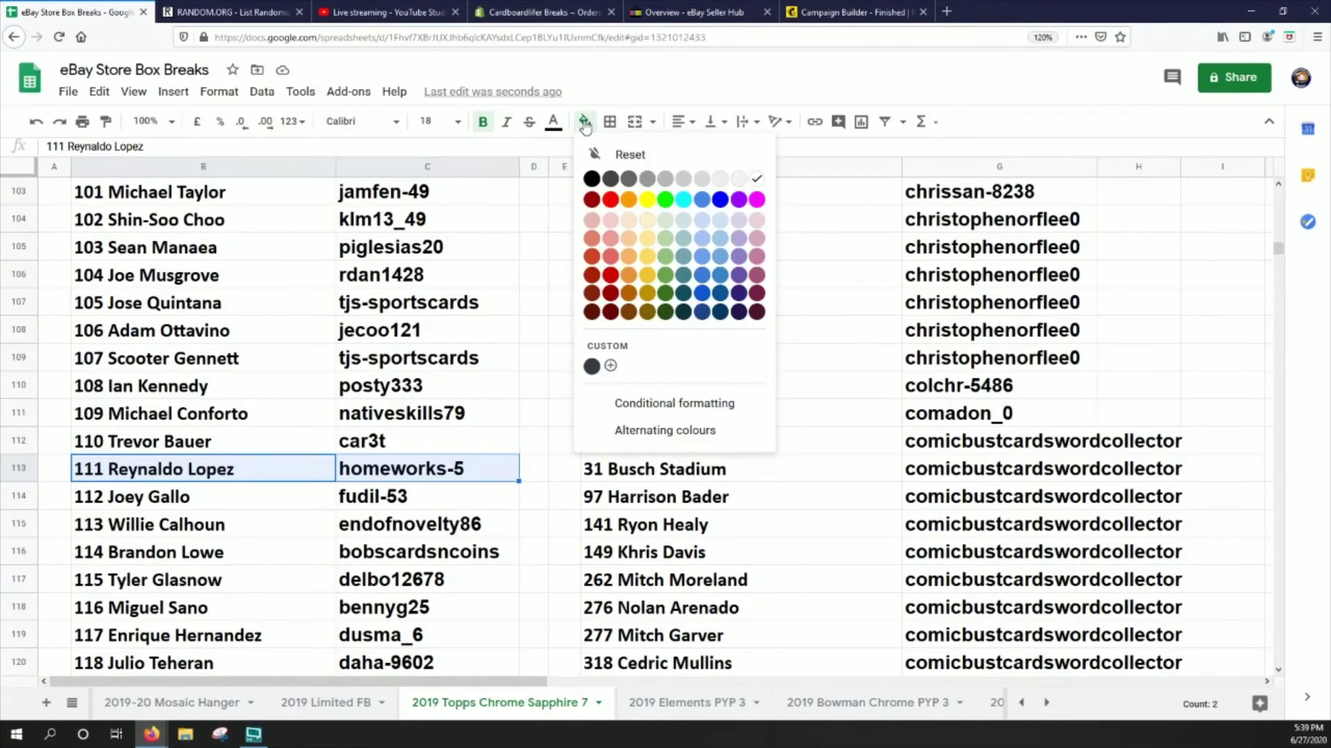
{"action": "left_click", "coordinate": [647, 201]}
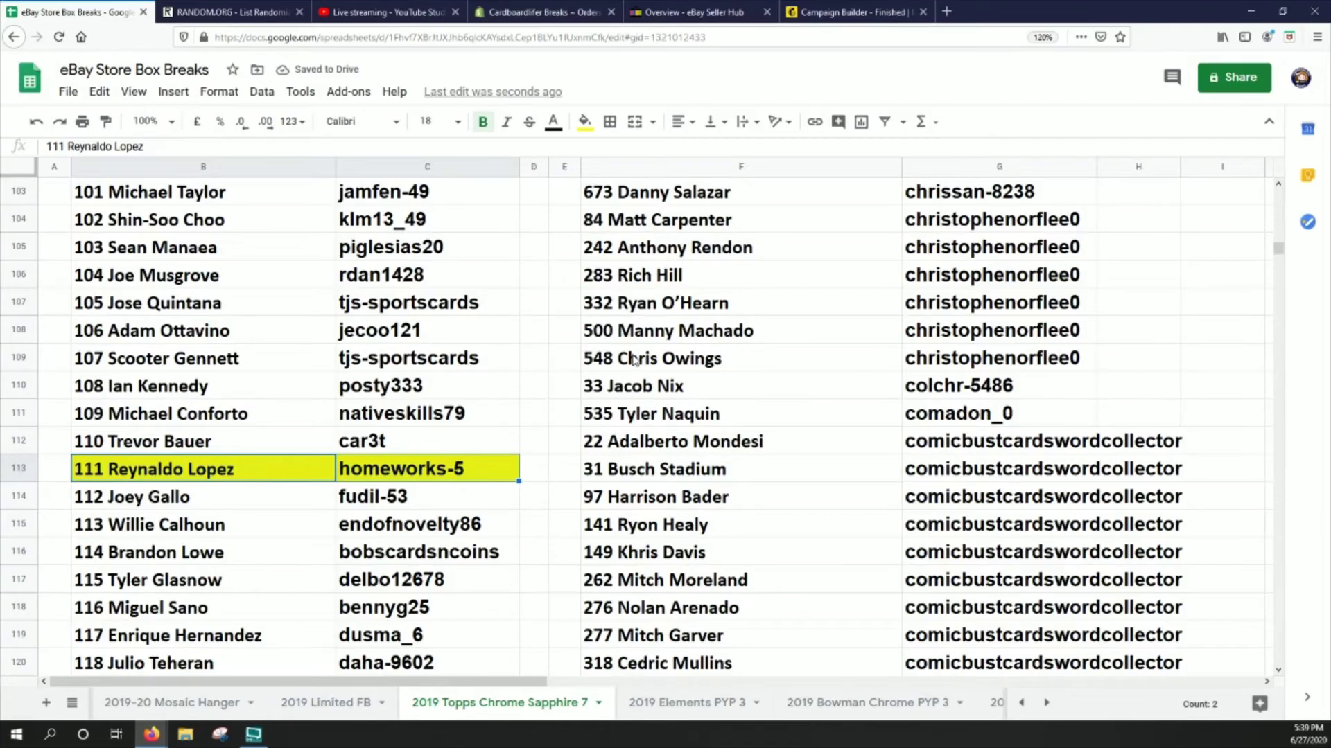
Step: Select the 695 Eric Thames entry and its buyer in row 697 for filling
{"action": "left_click_drag", "start_coordinate": [1278, 250], "coordinate": [1278, 555]}
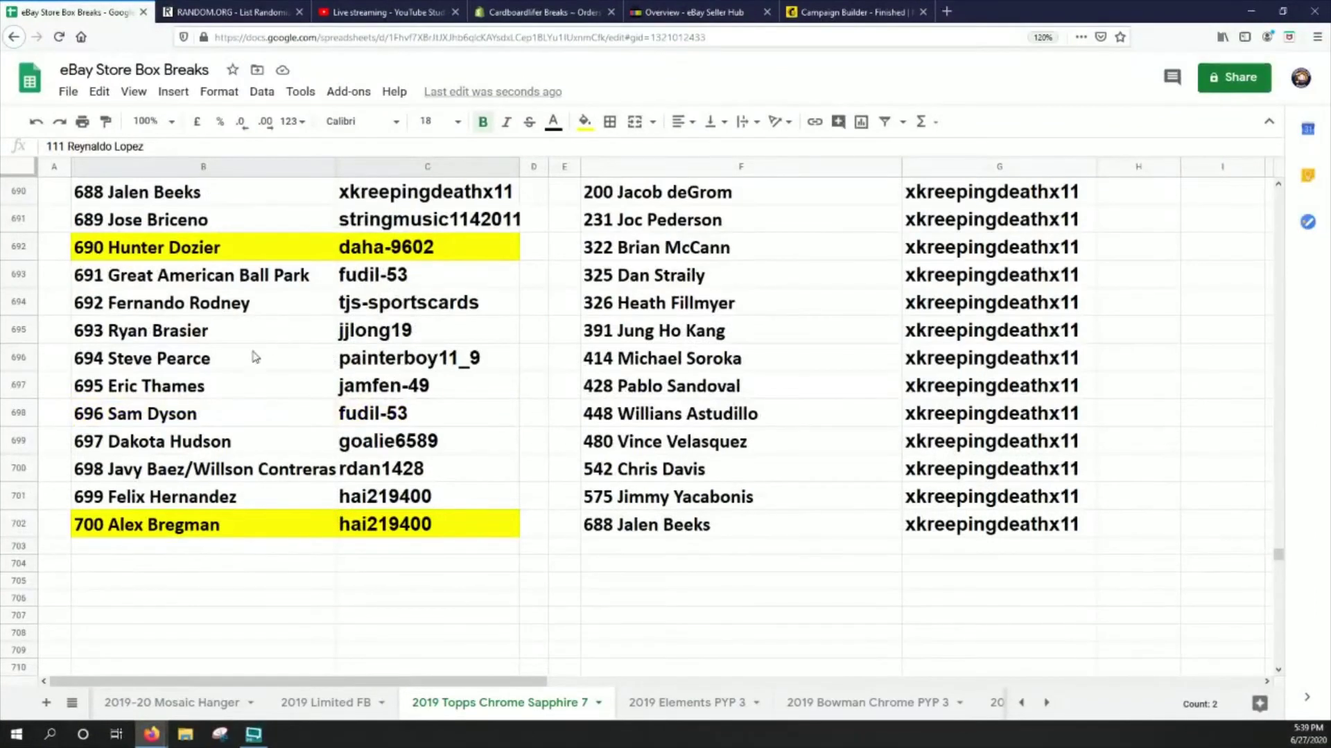
{"action": "left_click", "coordinate": [255, 393]}
{"action": "left_click_drag", "start_coordinate": [383, 394], "coordinate": [388, 393]}
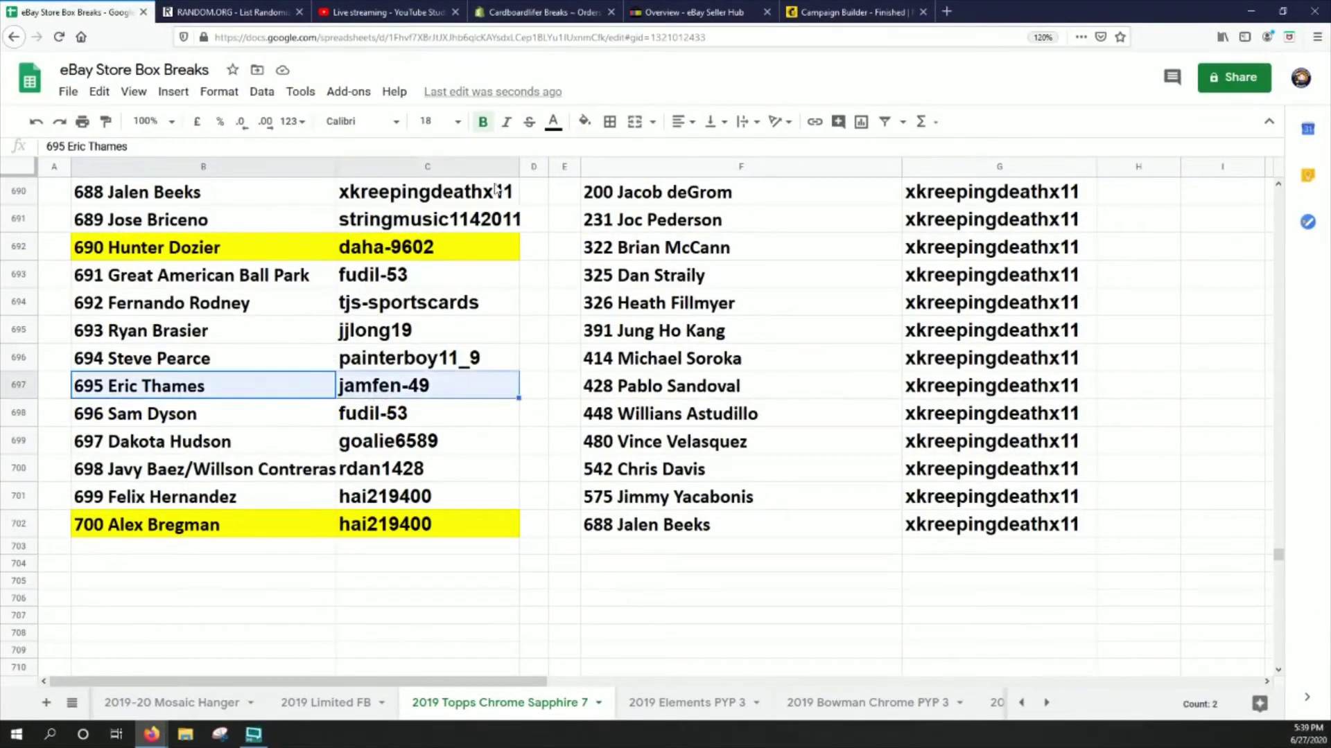
{"action": "left_click", "coordinate": [584, 121]}
Step: Fill the 695 Eric Thames, 353 Gary Sanchez and 239 Christian Yelich rows yellow
{"action": "left_click", "coordinate": [646, 200]}
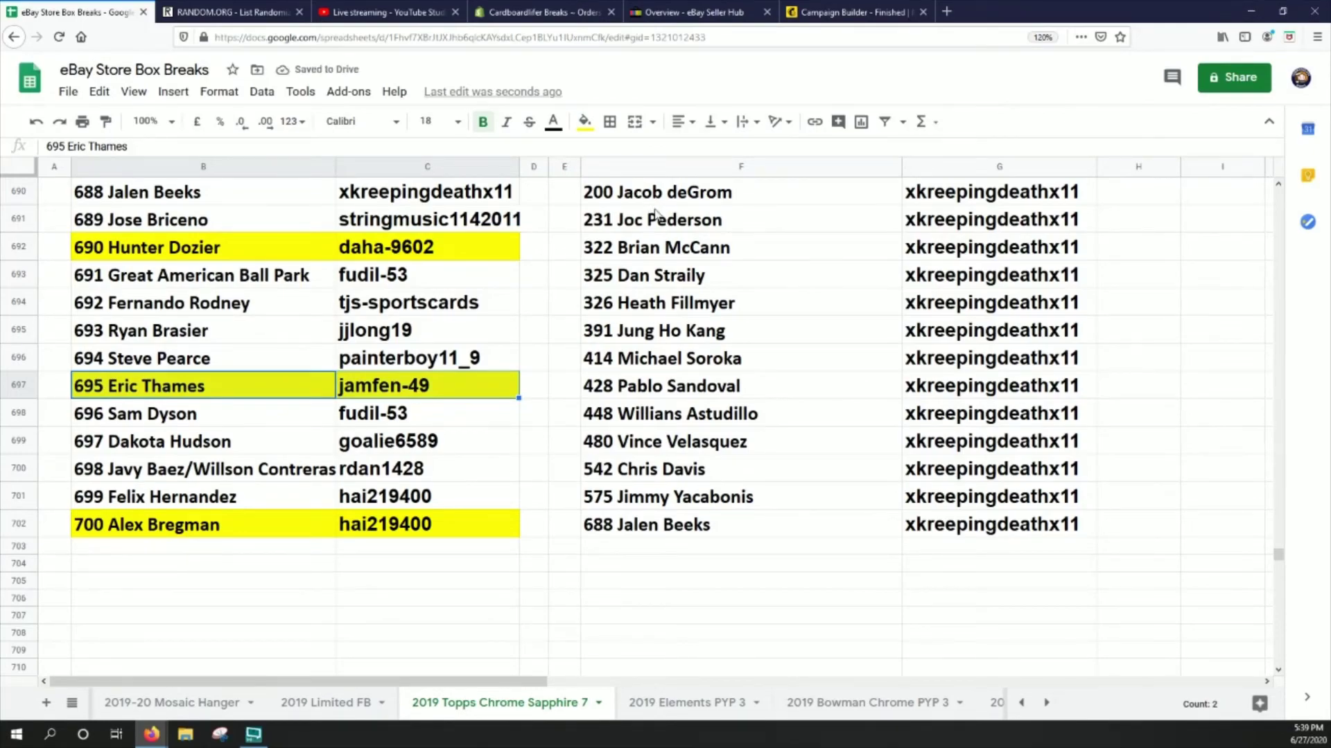
{"action": "left_click_drag", "start_coordinate": [1275, 557], "coordinate": [1277, 379]}
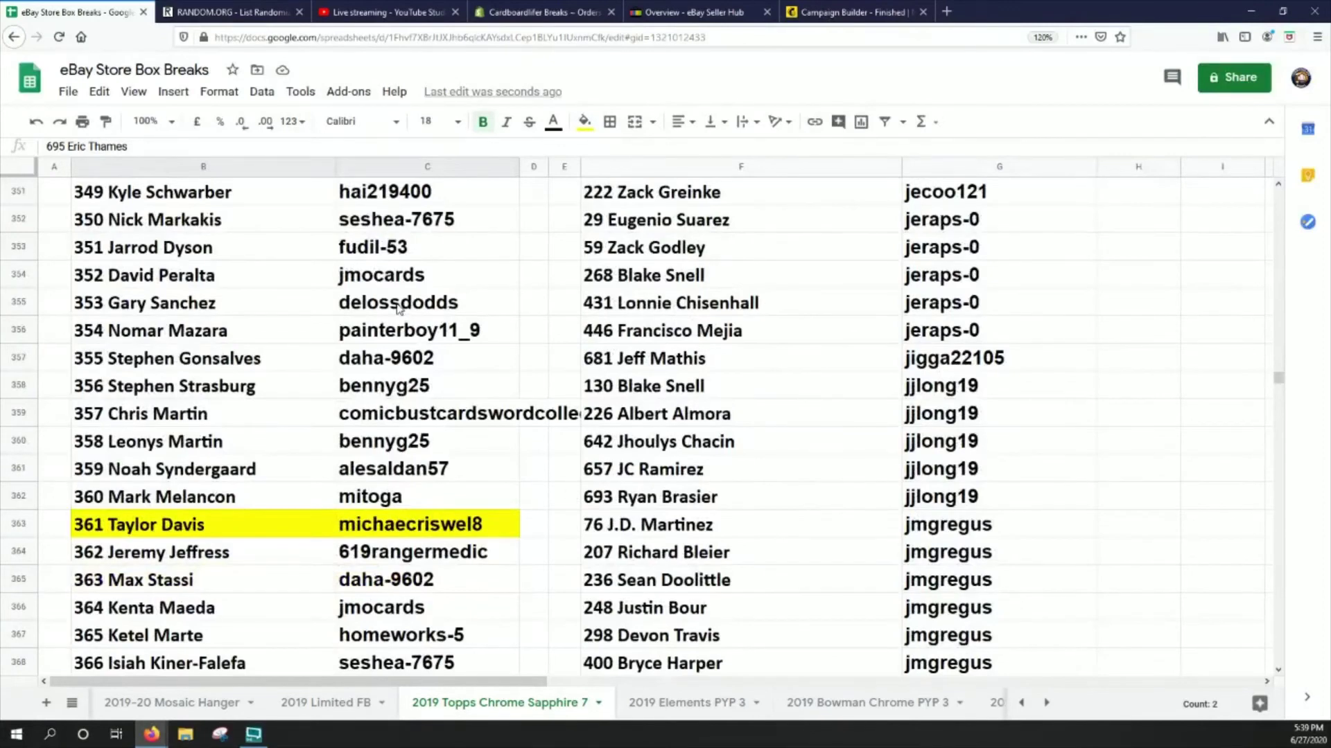
{"action": "left_click_drag", "start_coordinate": [198, 300], "coordinate": [374, 314]}
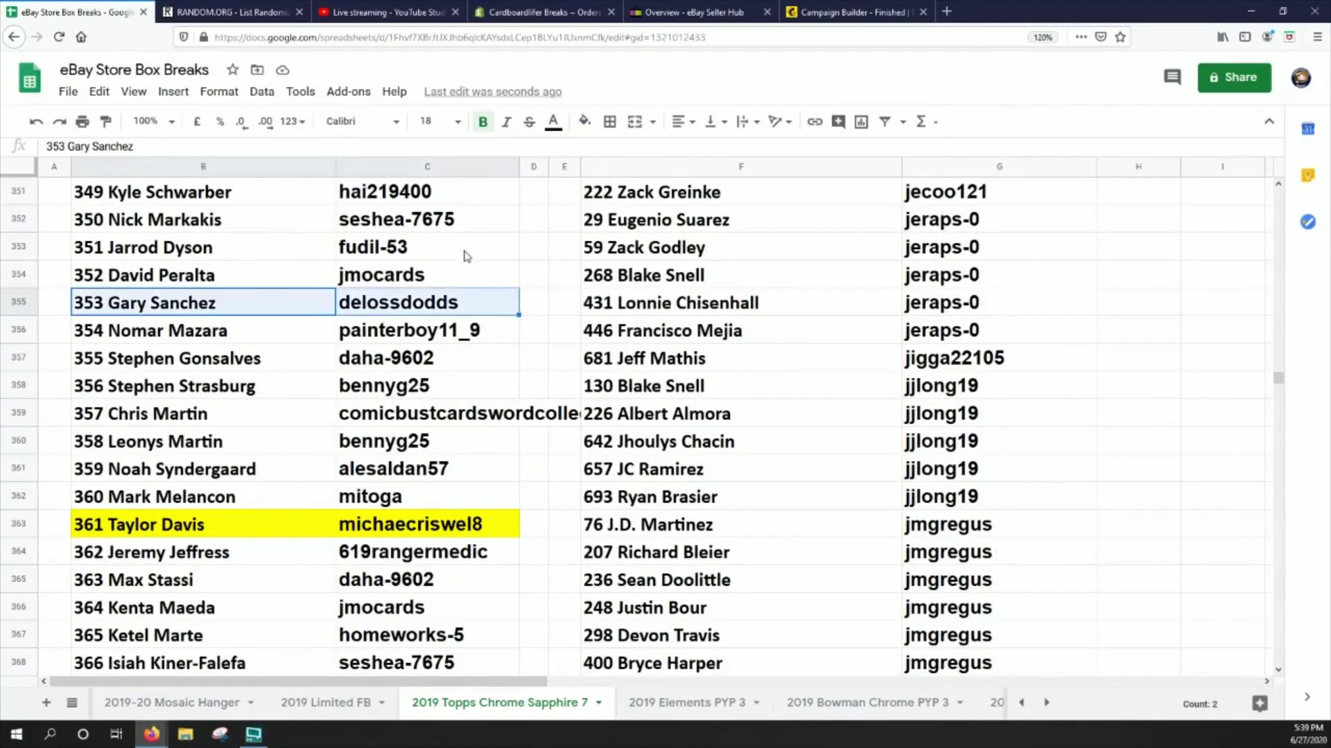
{"action": "left_click", "coordinate": [584, 122]}
{"action": "left_click", "coordinate": [647, 201]}
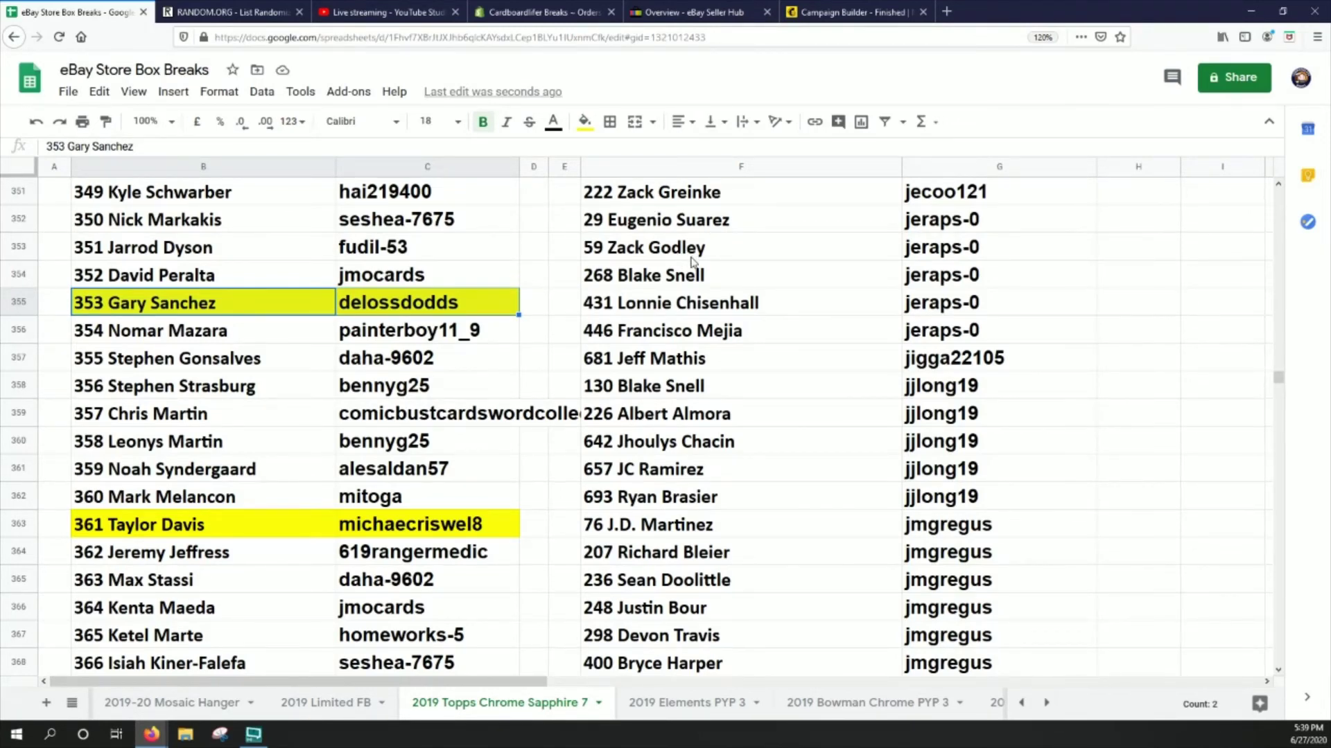
{"action": "left_click_drag", "start_coordinate": [1279, 379], "coordinate": [1279, 318]}
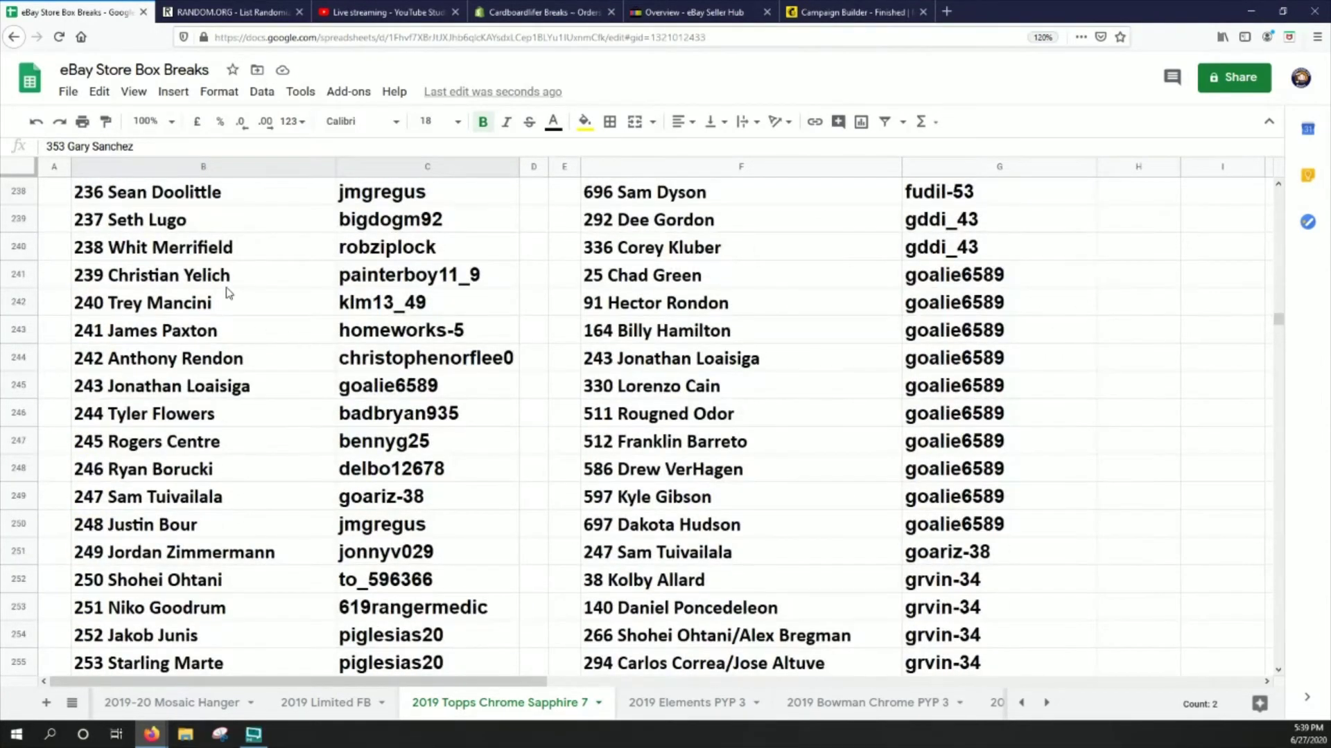
{"action": "left_click_drag", "start_coordinate": [212, 281], "coordinate": [466, 275]}
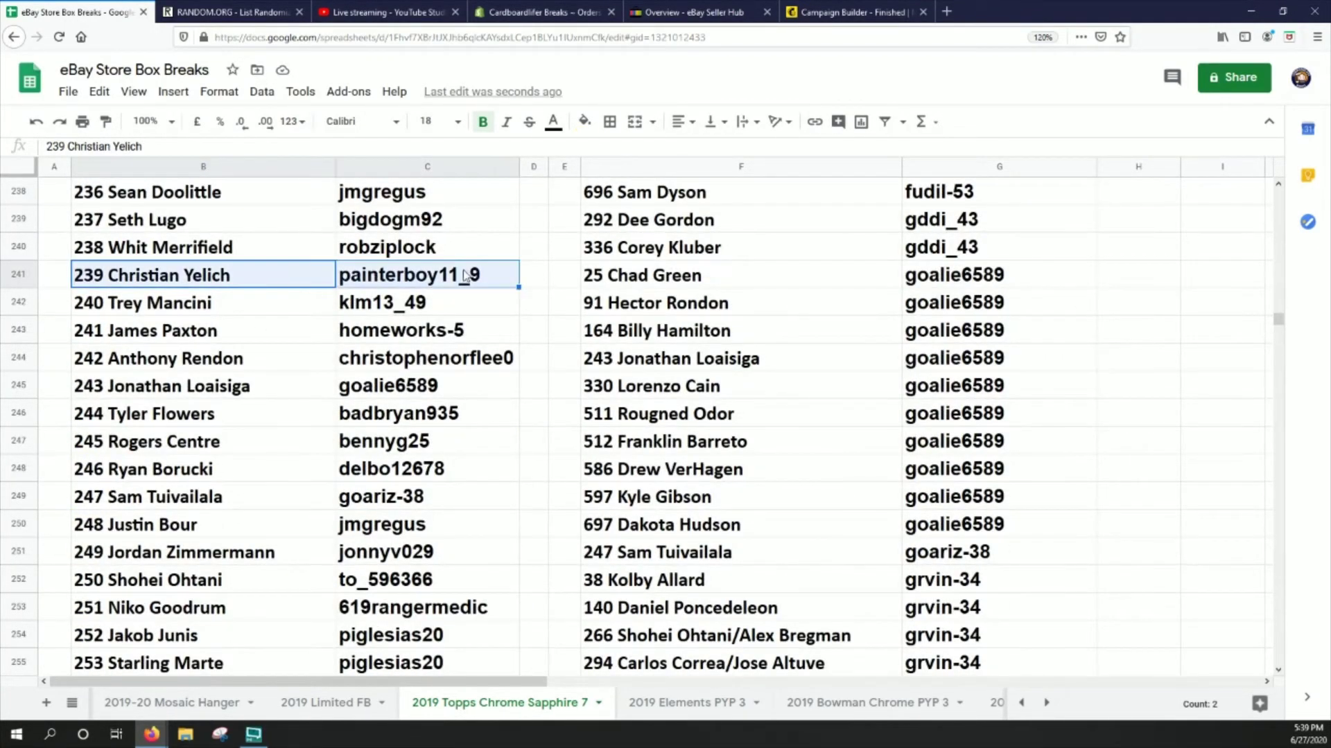
{"action": "left_click", "coordinate": [584, 122]}
{"action": "left_click", "coordinate": [656, 203]}
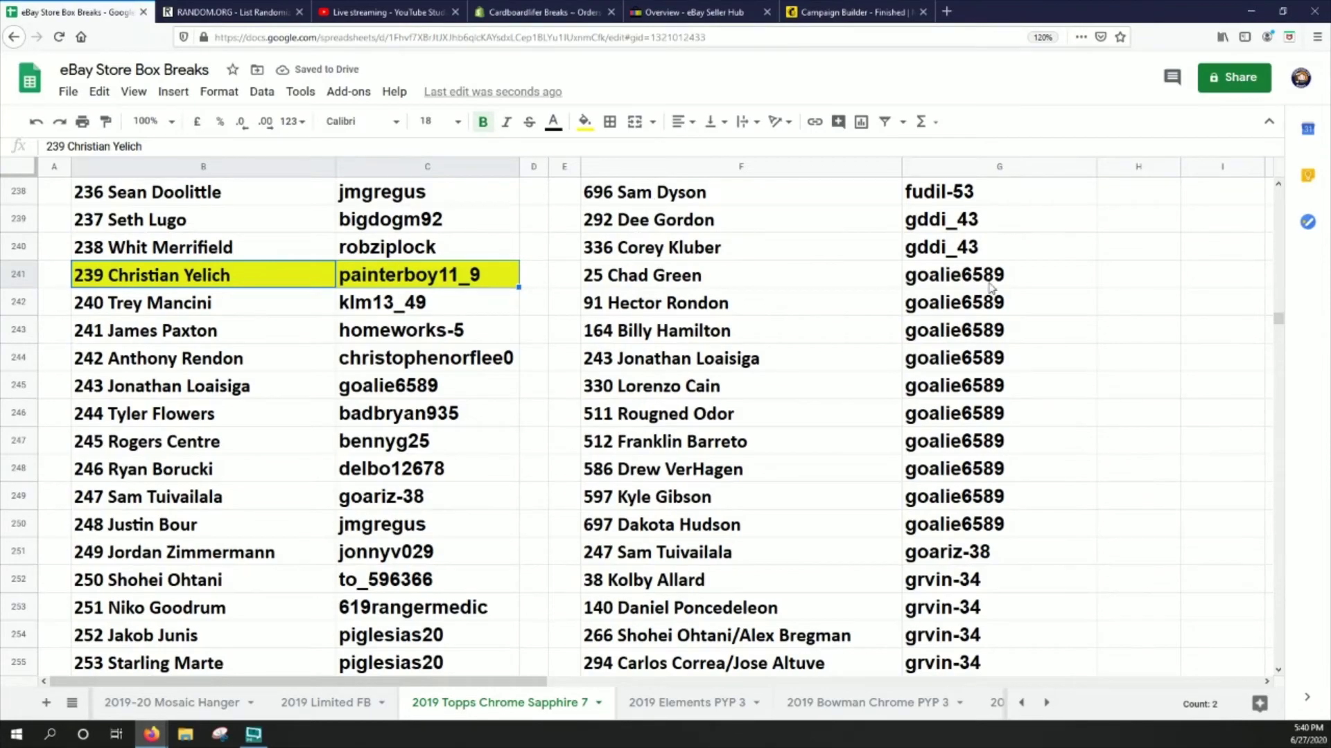
Step: Fill the 96 Trevor Williams and 30 Josh Hader rows with buyers yellow
{"action": "left_click_drag", "start_coordinate": [1278, 318], "coordinate": [1280, 248]}
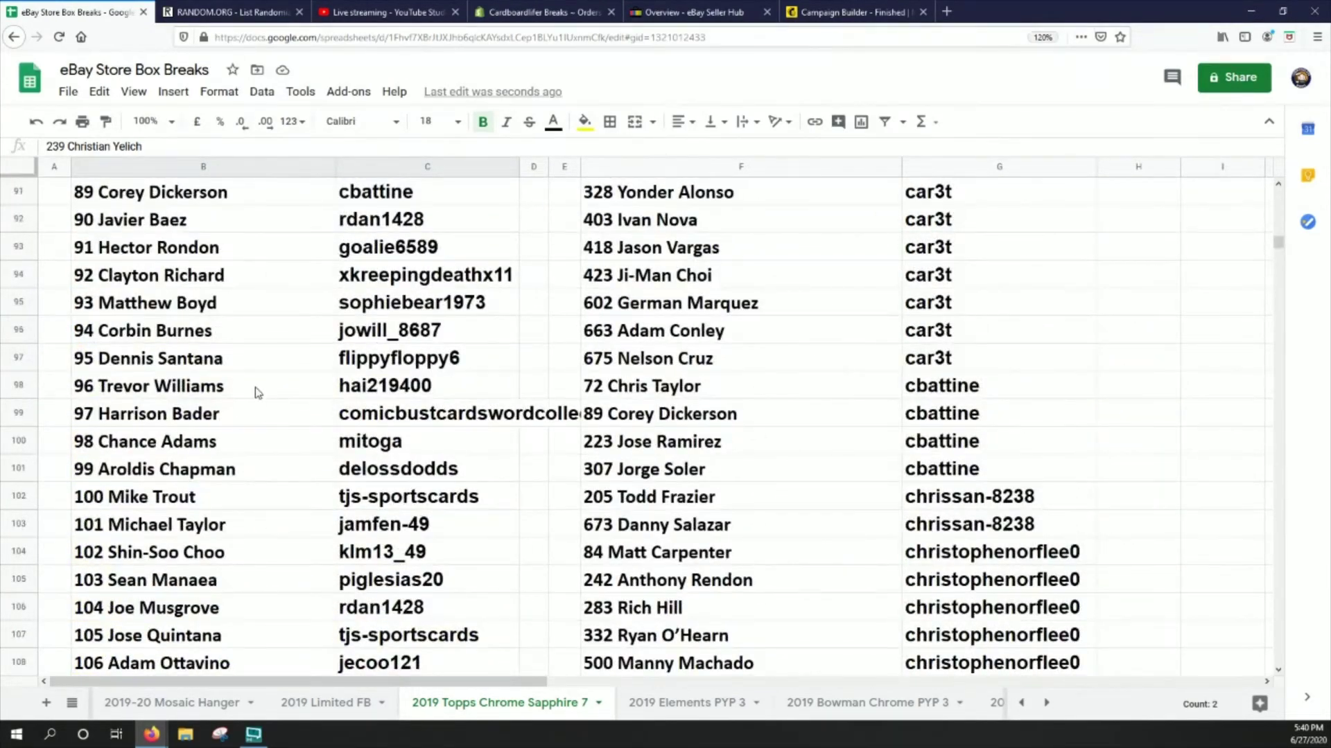
{"action": "left_click_drag", "start_coordinate": [254, 393], "coordinate": [436, 395]}
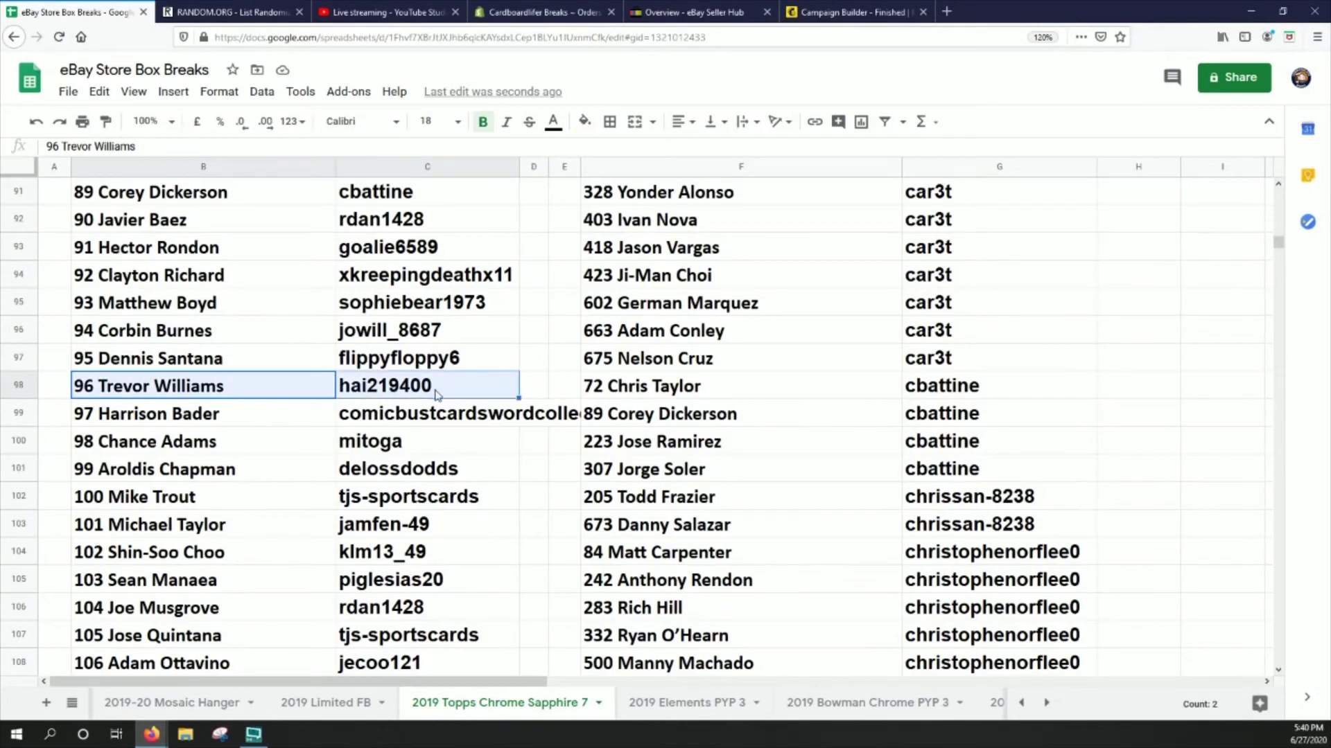
{"action": "left_click", "coordinate": [584, 121]}
{"action": "left_click", "coordinate": [652, 205]}
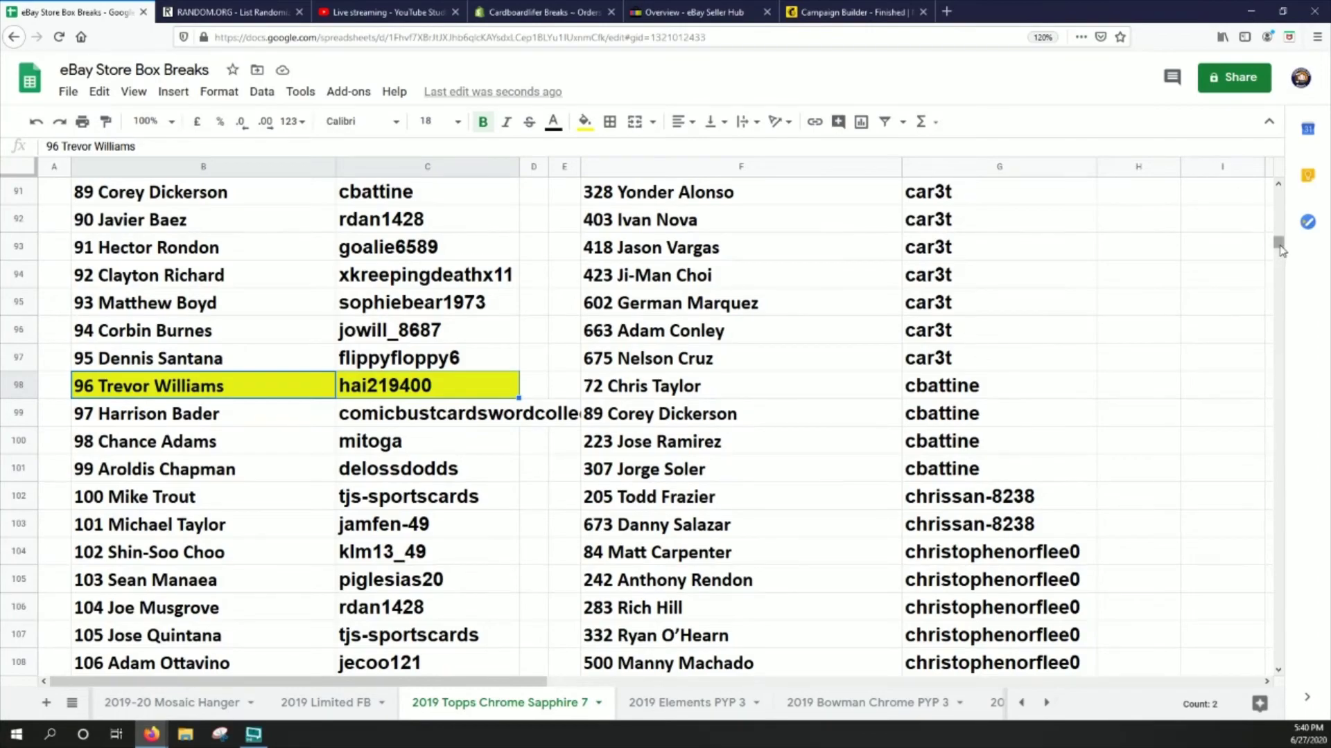
{"action": "left_click_drag", "start_coordinate": [1279, 246], "coordinate": [1278, 211]}
{"action": "left_click_drag", "start_coordinate": [217, 368], "coordinate": [415, 364]}
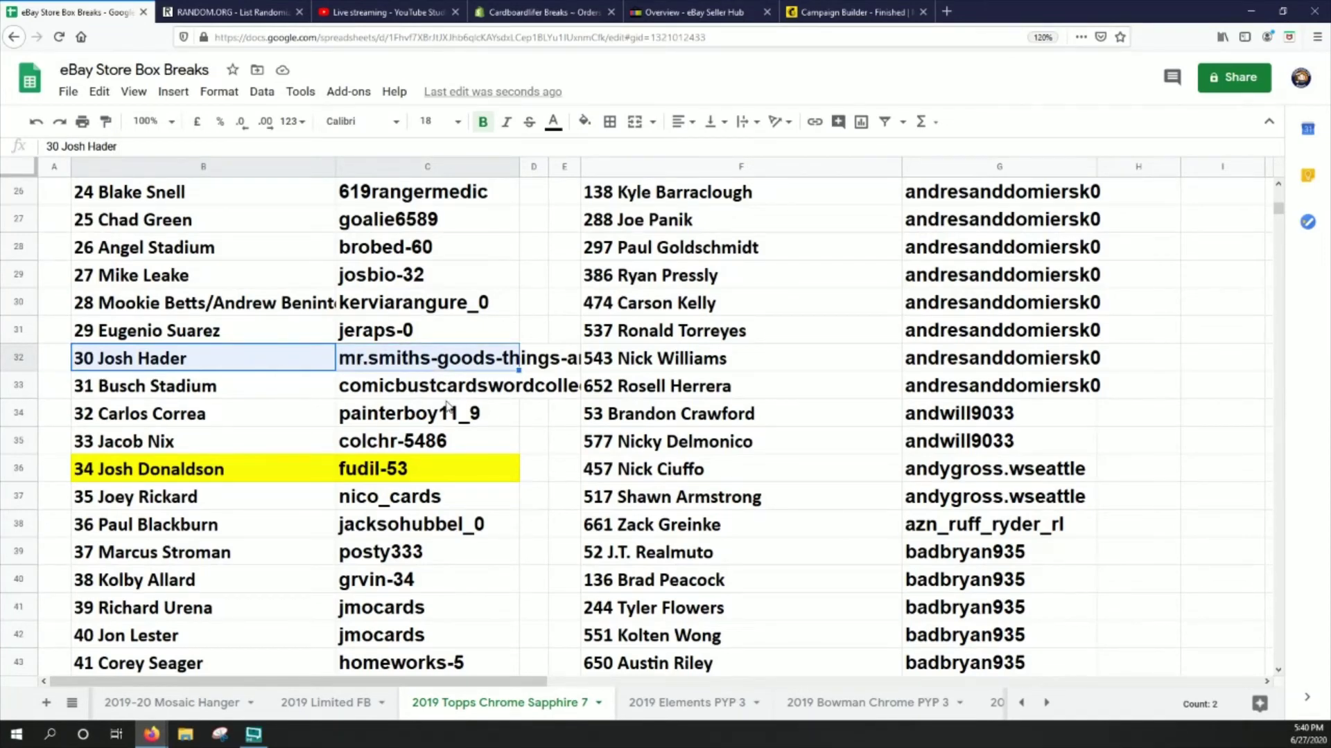
{"action": "left_click", "coordinate": [572, 362]}
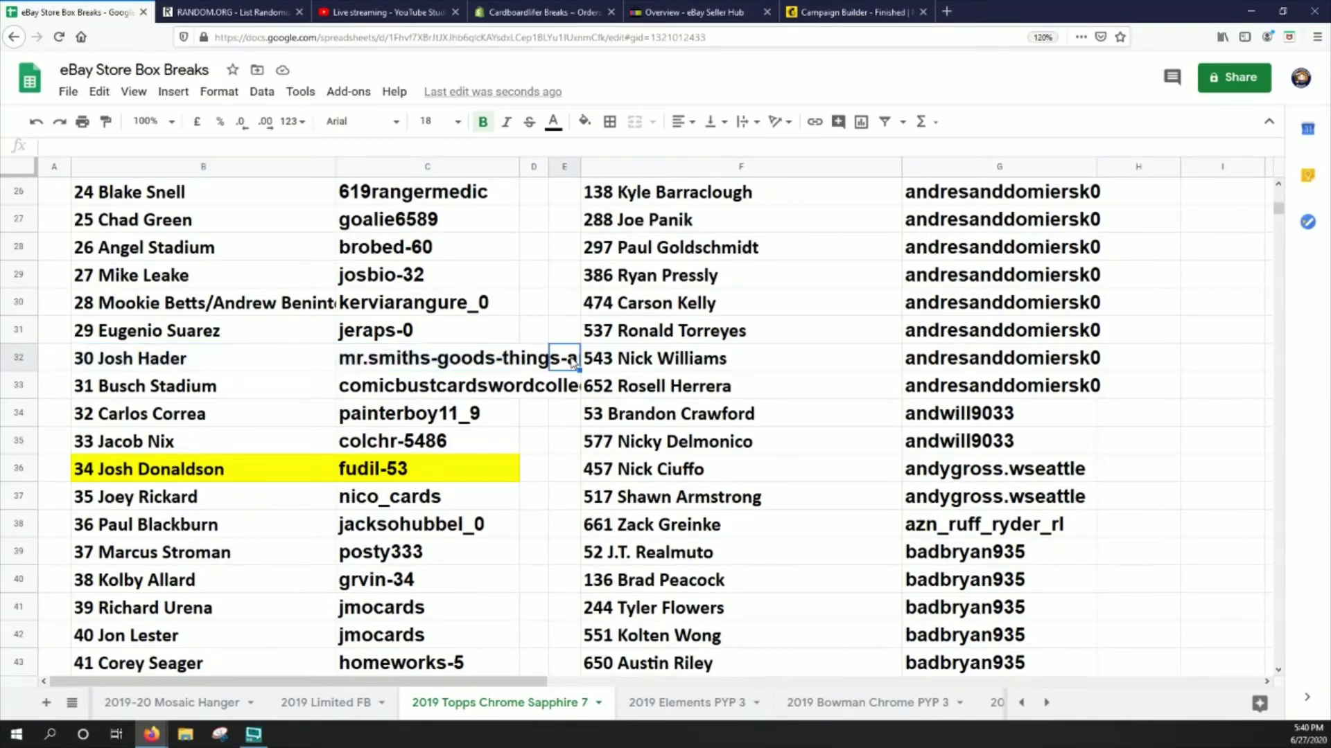
{"action": "left_click", "coordinate": [355, 366]}
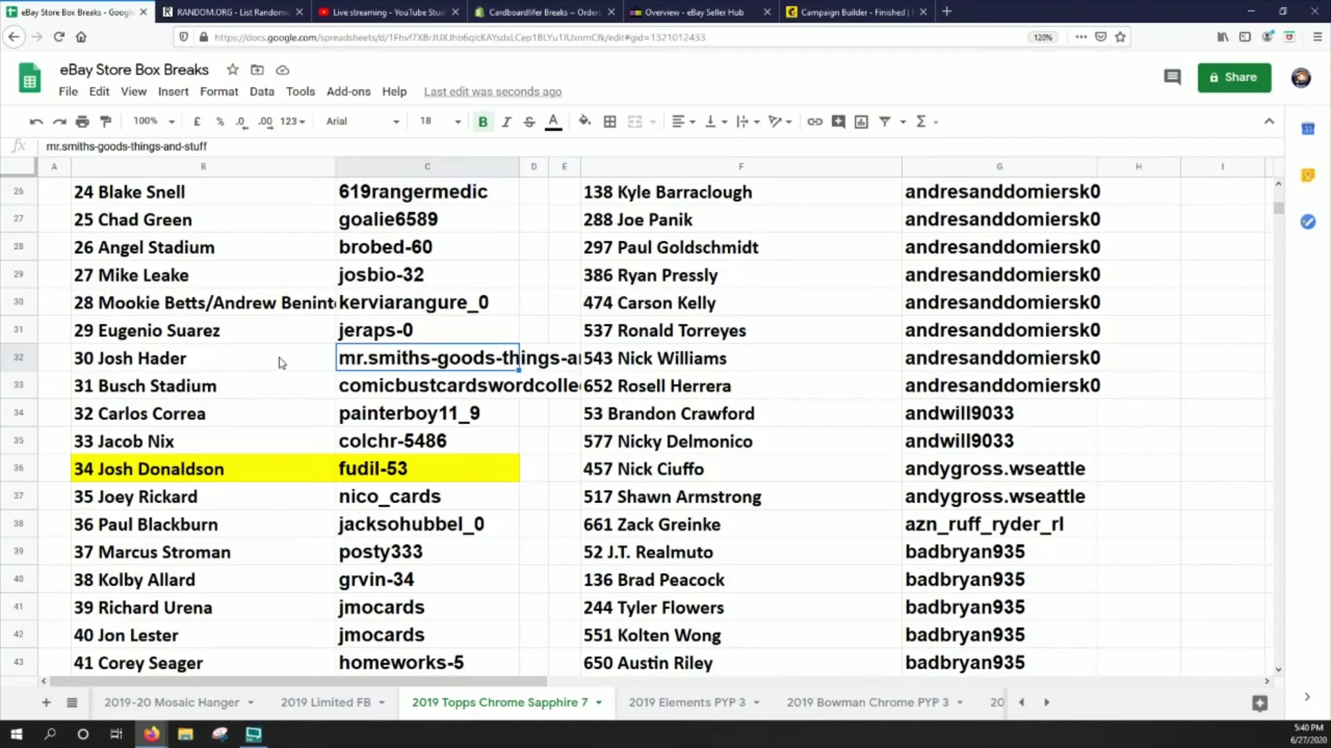
{"action": "left_click_drag", "start_coordinate": [253, 365], "coordinate": [397, 366]}
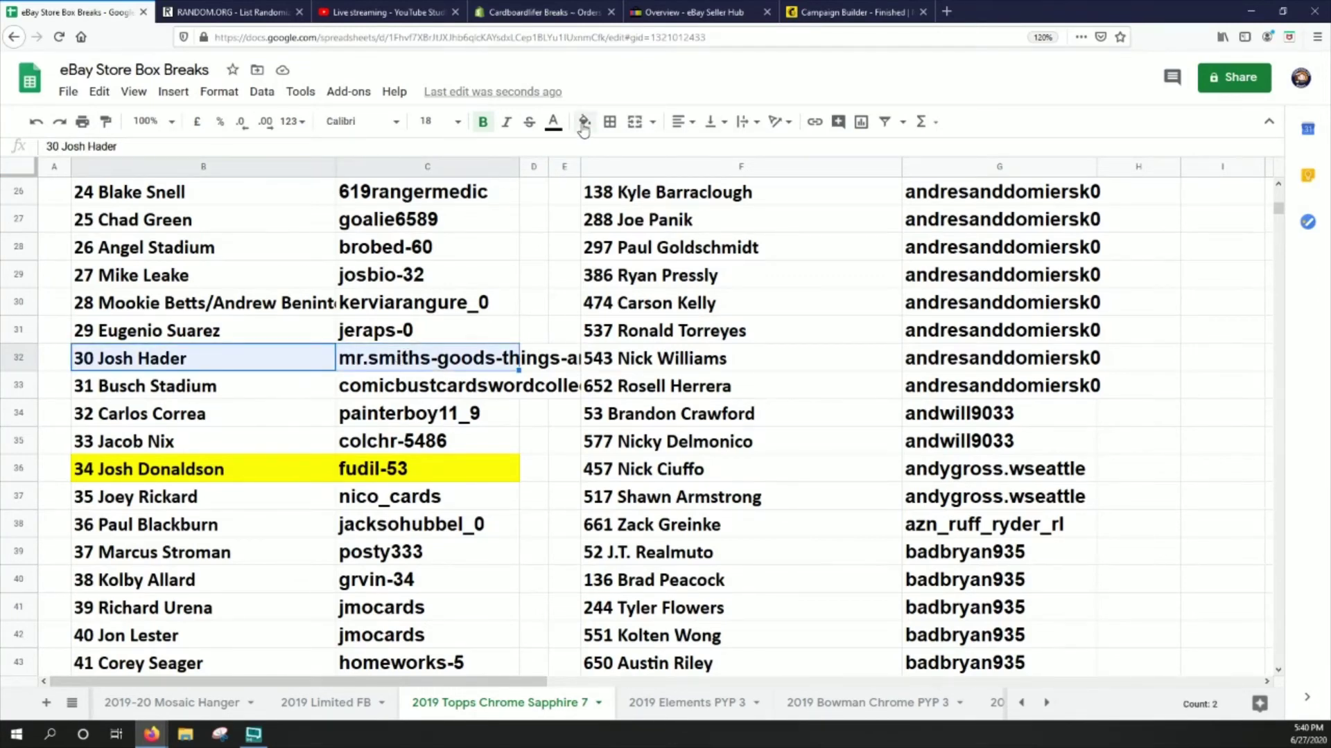
{"action": "left_click", "coordinate": [584, 122]}
{"action": "left_click", "coordinate": [649, 205]}
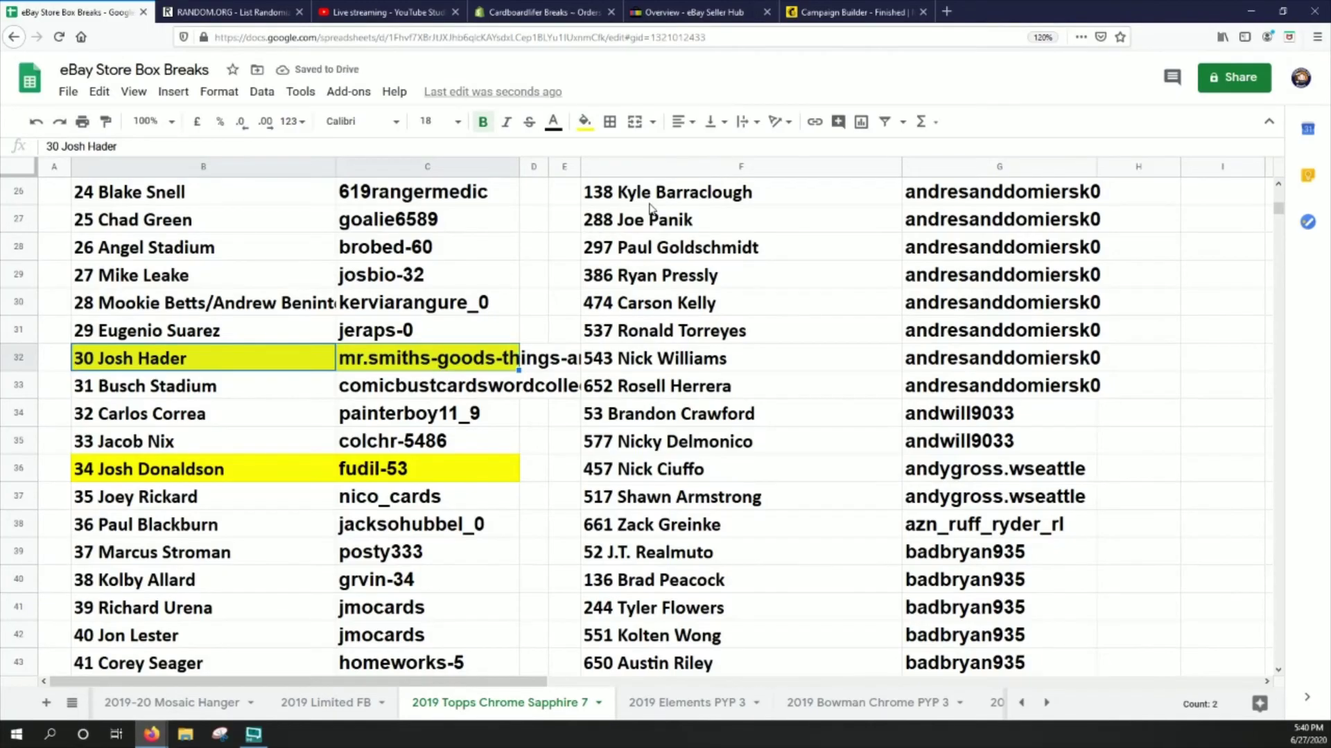
Step: Scroll to row 179 and fill B179:C179, card 177 and its buyer, yellow
{"action": "left_click_drag", "start_coordinate": [1272, 215], "coordinate": [1223, 554]}
{"action": "scroll", "coordinate": [513, 495], "scroll_direction": "down", "scroll_amount": 12}
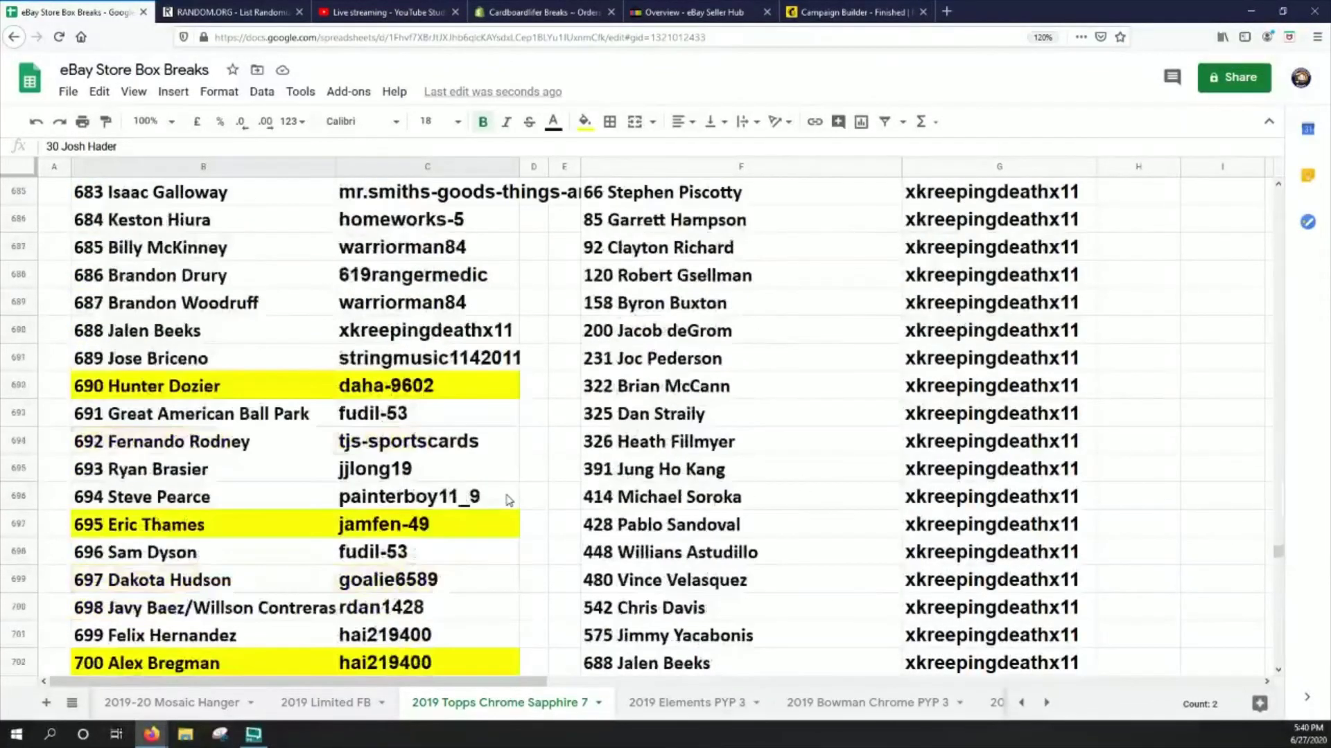
{"action": "scroll", "coordinate": [421, 496], "scroll_direction": "down", "scroll_amount": 8}
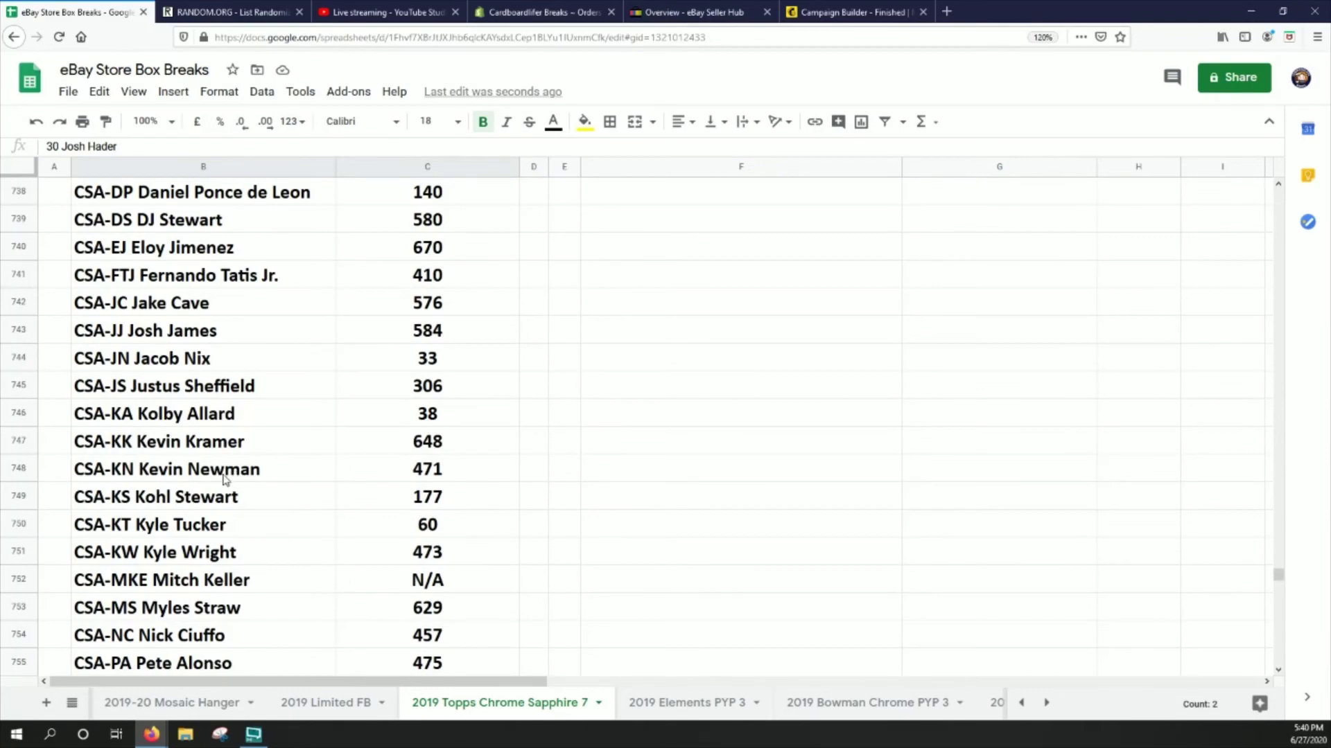
{"action": "left_click_drag", "start_coordinate": [1277, 576], "coordinate": [1253, 280]}
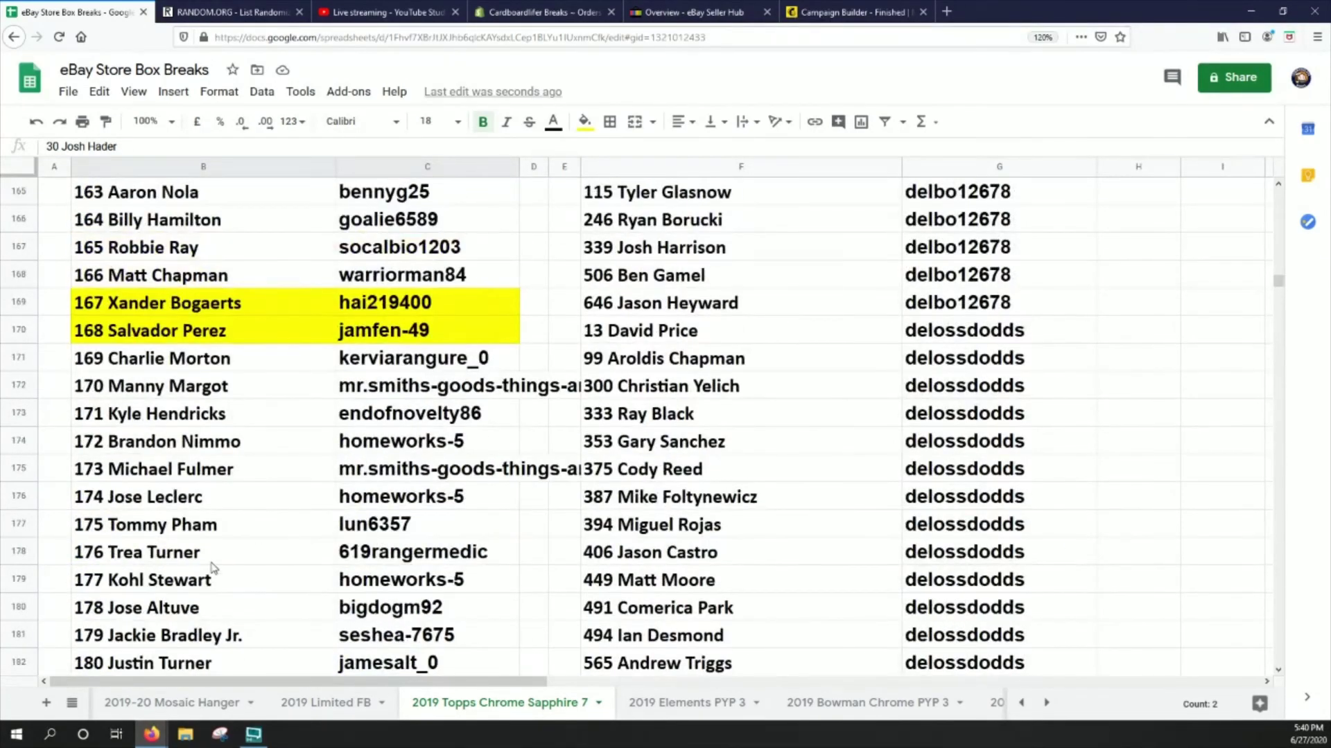
{"action": "left_click", "coordinate": [196, 590]}
{"action": "left_click_drag", "start_coordinate": [197, 595], "coordinate": [372, 593]}
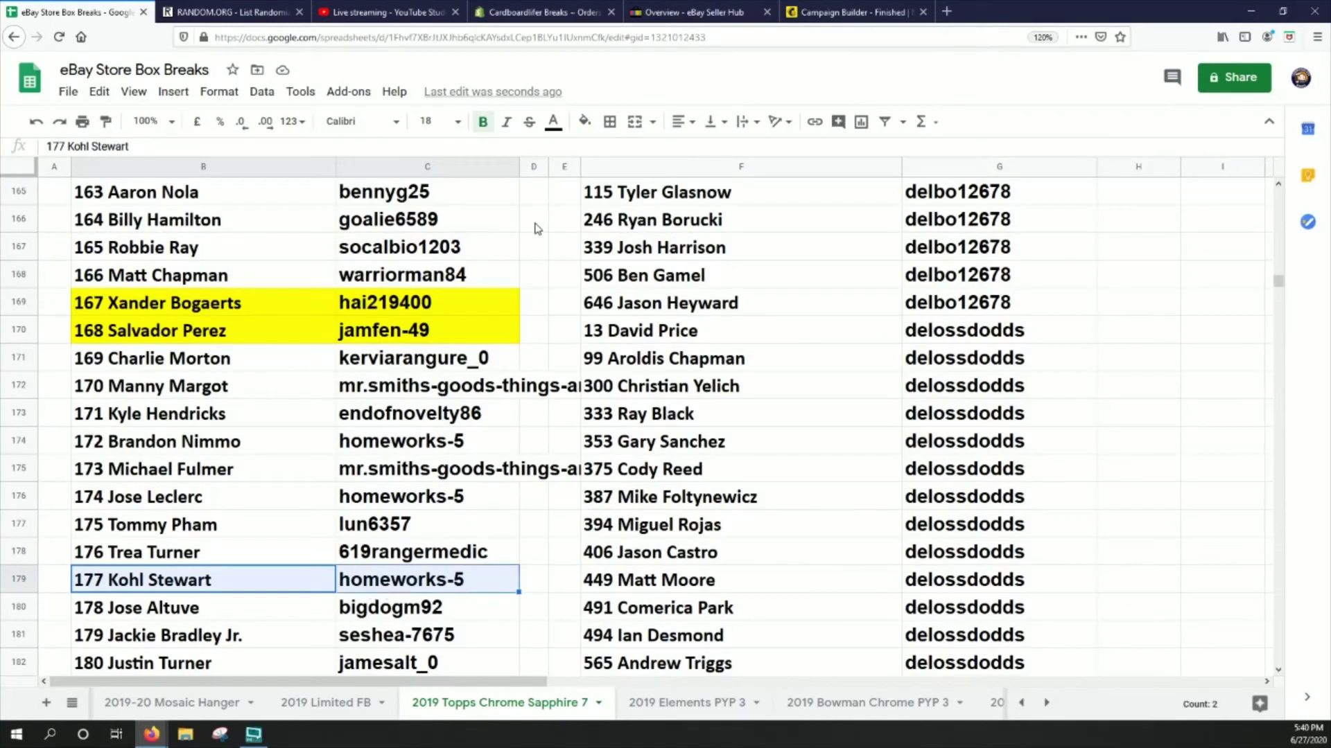
{"action": "left_click", "coordinate": [584, 121]}
{"action": "left_click", "coordinate": [650, 201]}
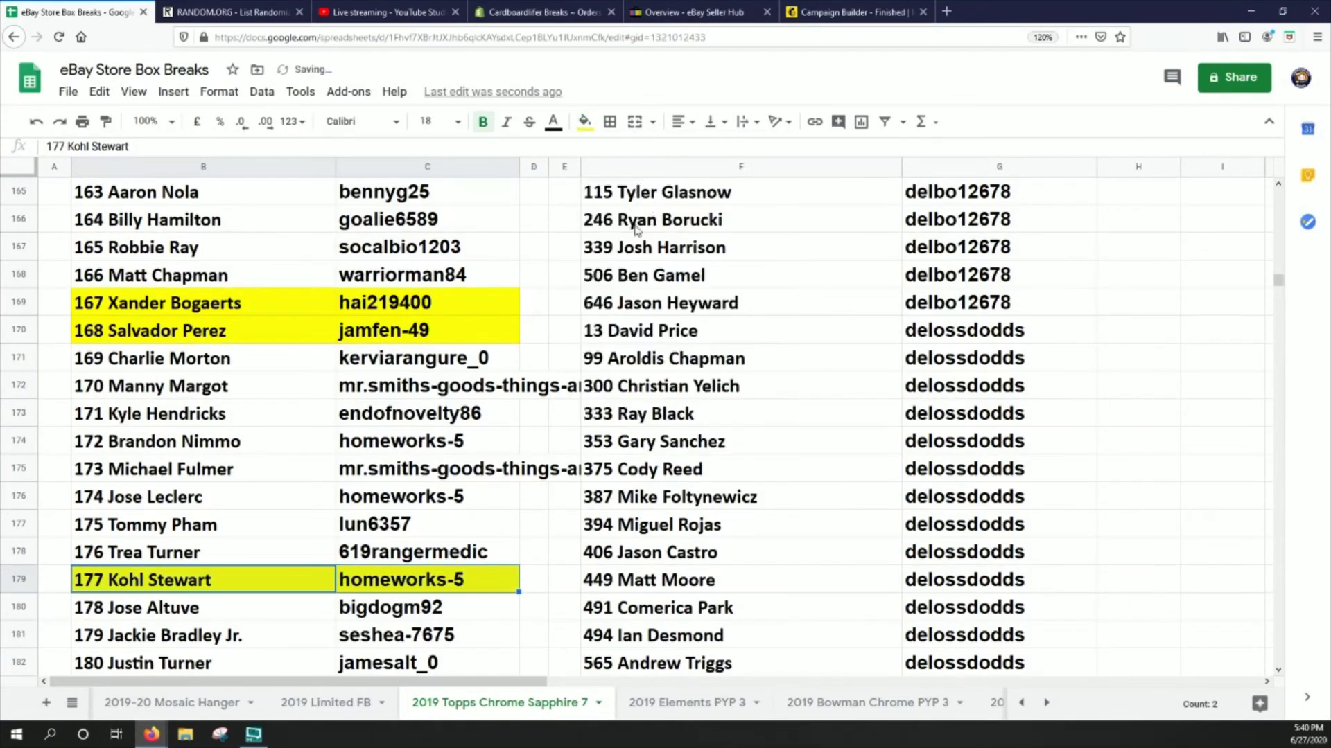
{"action": "left_click", "coordinate": [426, 533]}
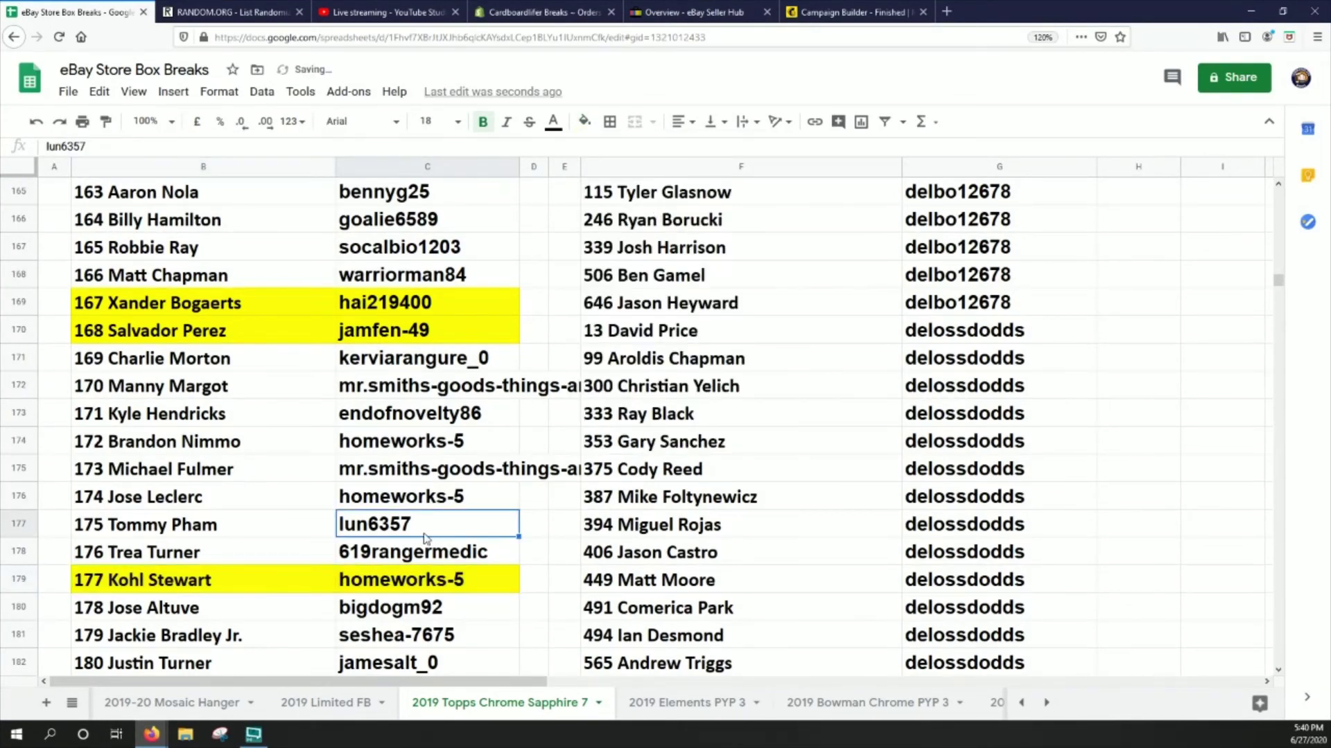